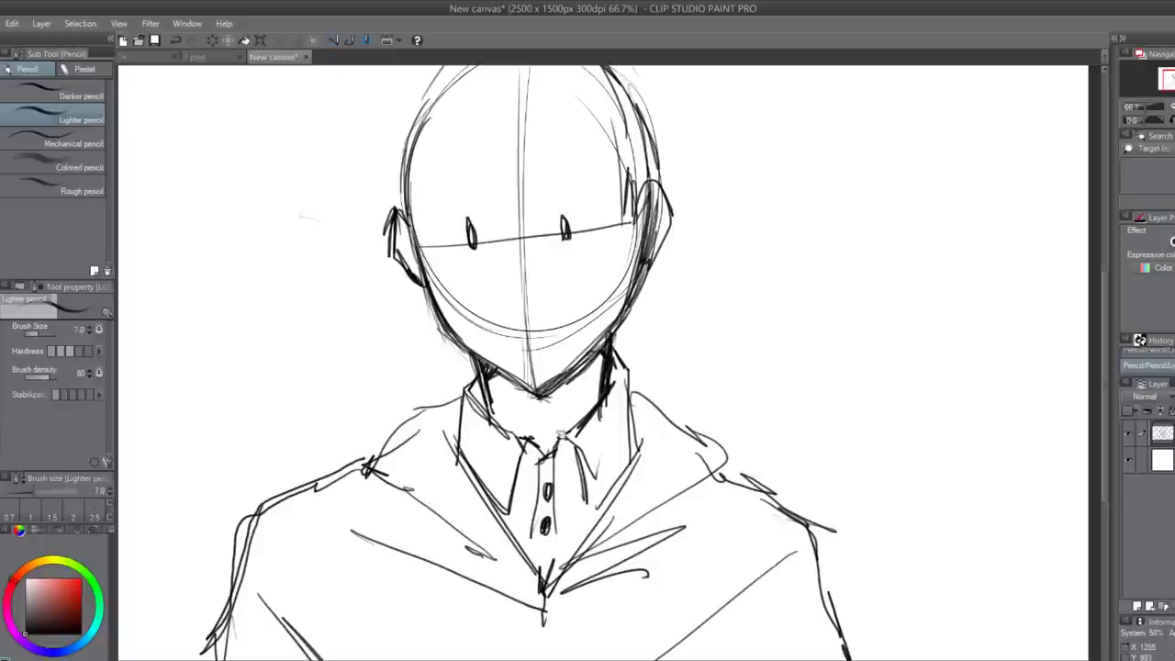
- Erase the right-hand eye and the surrounding part of the eye guideline in the sketched face
{"action": "scroll", "coordinate": [565, 229], "scroll_direction": "down", "scroll_amount": 3}
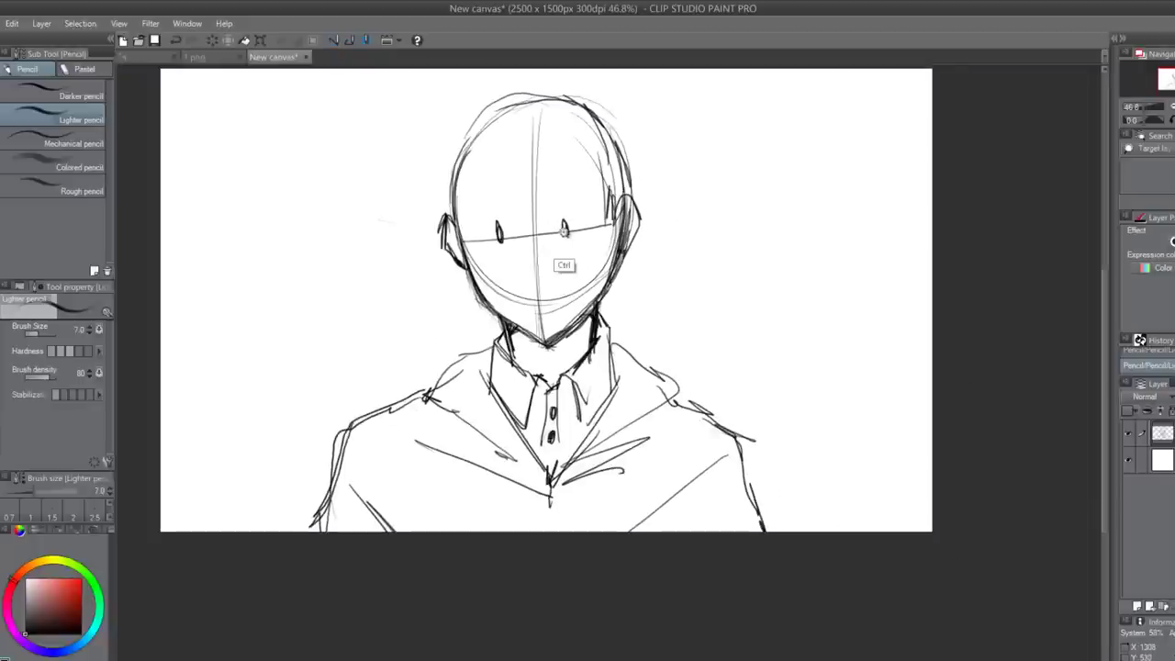
{"action": "scroll", "coordinate": [564, 264], "scroll_direction": "up", "scroll_amount": 1}
{"action": "key", "text": "e"}
{"action": "left_click_drag", "start_coordinate": [561, 224], "coordinate": [577, 253]}
- Pencil both eyebrows and redraw the right-hand eye as a short, dark vertical oval
{"action": "scroll", "coordinate": [574, 191], "scroll_direction": "up", "scroll_amount": 1}
{"action": "key", "text": "p"}
{"action": "left_click_drag", "start_coordinate": [563, 182], "coordinate": [600, 195]}
{"action": "left_click_drag", "start_coordinate": [439, 206], "coordinate": [486, 181]}
{"action": "left_click", "coordinate": [582, 347], "text": "ctrl+alt+super"}
{"action": "left_click", "coordinate": [582, 347], "text": "ctrl+alt+super"}
{"action": "left_click_drag", "start_coordinate": [569, 183], "coordinate": [557, 249]}
- Mark the hair's starting point at the crown and sketch the first curved strands down the middle of the forehead
{"action": "scroll", "coordinate": [557, 250], "scroll_direction": "up", "scroll_amount": 1}
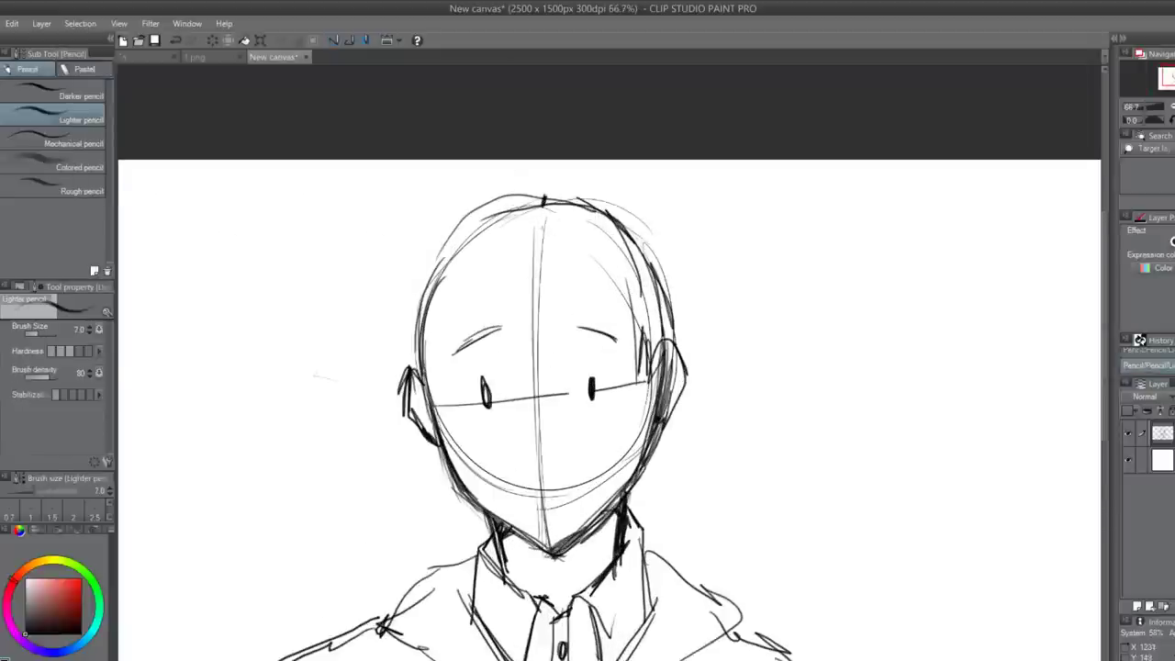
{"action": "left_click_drag", "start_coordinate": [542, 195], "coordinate": [554, 224]}
{"action": "key", "text": "ctrl+z"}
{"action": "key", "text": "ctrl+z"}
{"action": "scroll", "coordinate": [558, 347], "scroll_direction": "up", "scroll_amount": 2}
{"action": "left_click_drag", "start_coordinate": [539, 110], "coordinate": [515, 322]}
{"action": "left_click_drag", "start_coordinate": [507, 161], "coordinate": [516, 322]}
{"action": "left_click_drag", "start_coordinate": [518, 222], "coordinate": [549, 376]}
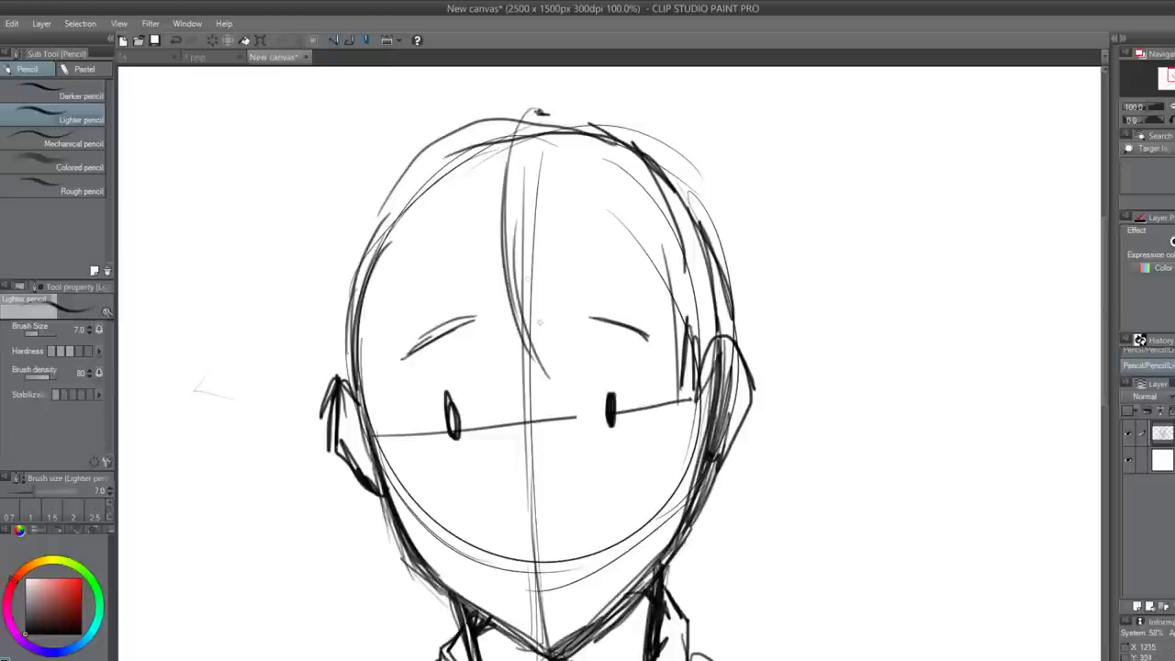
- Sketch pointed fringe strands from the centre across the right-hand side of the forehead
{"action": "left_click_drag", "start_coordinate": [521, 264], "coordinate": [570, 366]}
{"action": "left_click_drag", "start_coordinate": [578, 224], "coordinate": [568, 373]}
{"action": "left_click_drag", "start_coordinate": [573, 195], "coordinate": [576, 384]}
{"action": "left_click_drag", "start_coordinate": [574, 244], "coordinate": [582, 378]}
{"action": "left_click_drag", "start_coordinate": [595, 279], "coordinate": [579, 366]}
{"action": "left_click_drag", "start_coordinate": [588, 166], "coordinate": [633, 385]}
{"action": "left_click_drag", "start_coordinate": [599, 273], "coordinate": [648, 389]}
{"action": "mouse_move", "coordinate": [626, 226]}
{"action": "left_mouse_down"}
{"action": "mouse_move", "coordinate": [643, 395]}
{"action": "mouse_move", "coordinate": [658, 389]}
{"action": "left_mouse_up"}
{"action": "left_click_drag", "start_coordinate": [660, 246], "coordinate": [654, 411]}
{"action": "left_click_drag", "start_coordinate": [686, 284], "coordinate": [685, 397]}
- Sketch fringe strands just to the left of the central strand
{"action": "left_click_drag", "start_coordinate": [500, 200], "coordinate": [513, 353]}
{"action": "left_click_drag", "start_coordinate": [493, 245], "coordinate": [528, 385]}
{"action": "left_click_drag", "start_coordinate": [487, 207], "coordinate": [493, 364]}
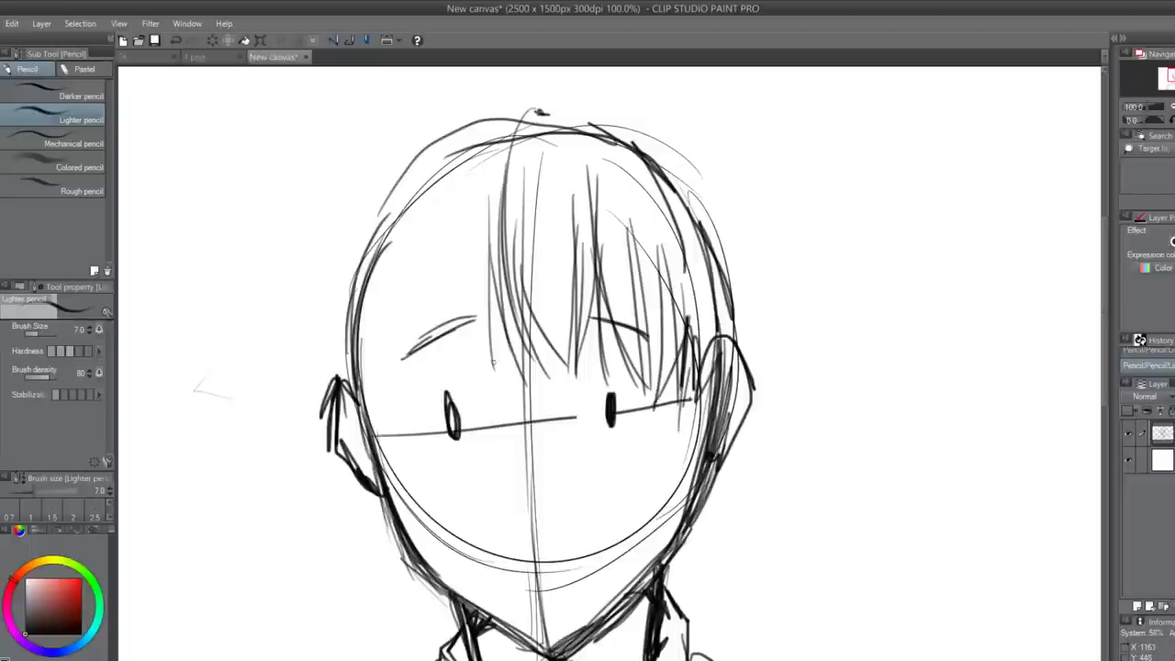
{"action": "key", "text": "ctrl+z"}
{"action": "left_click_drag", "start_coordinate": [488, 200], "coordinate": [497, 362]}
- Sketch the outer hair volume with long curved strokes around both sides of the head down to the ears
{"action": "mouse_move", "coordinate": [471, 108]}
{"action": "left_mouse_down"}
{"action": "mouse_move", "coordinate": [323, 327]}
{"action": "mouse_move", "coordinate": [332, 337]}
{"action": "left_mouse_up"}
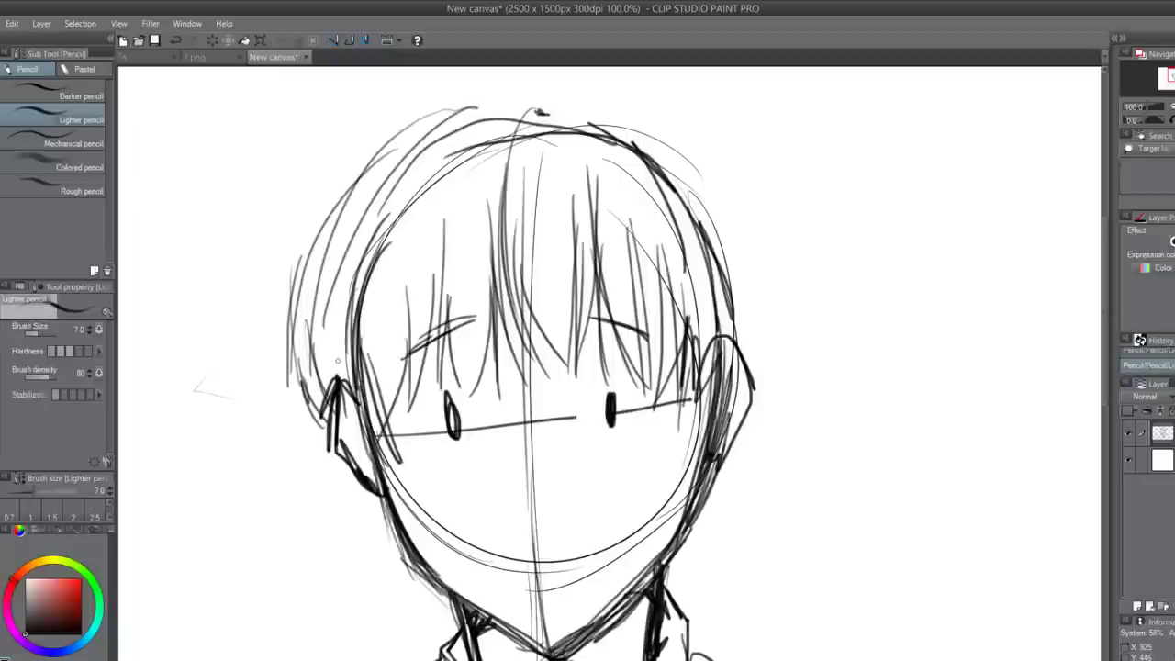
{"action": "left_click_drag", "start_coordinate": [499, 110], "coordinate": [379, 285]}
{"action": "left_click_drag", "start_coordinate": [701, 154], "coordinate": [755, 371]}
{"action": "mouse_move", "coordinate": [744, 199]}
{"action": "left_mouse_down"}
{"action": "mouse_move", "coordinate": [762, 269]}
{"action": "mouse_move", "coordinate": [751, 393]}
{"action": "left_mouse_up"}
{"action": "left_click_drag", "start_coordinate": [762, 229], "coordinate": [753, 380]}
{"action": "left_click_drag", "start_coordinate": [764, 257], "coordinate": [755, 411]}
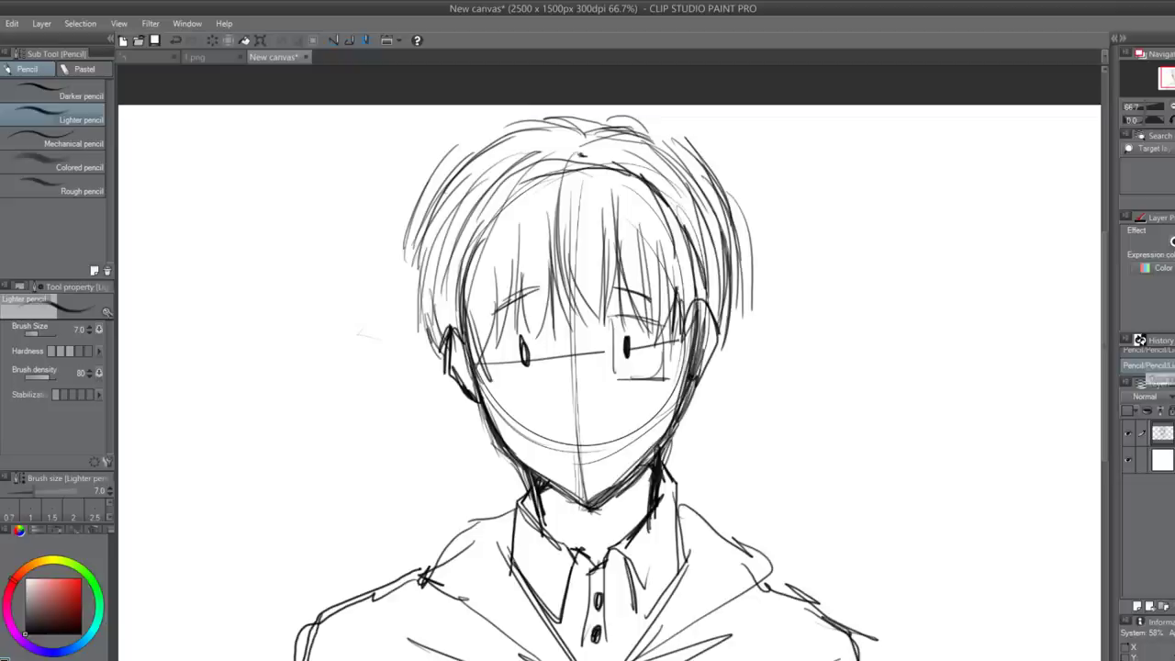
- Lower the sketch layer's opacity and add a new raster layer above it
{"action": "left_click", "coordinate": [1174, 397]}
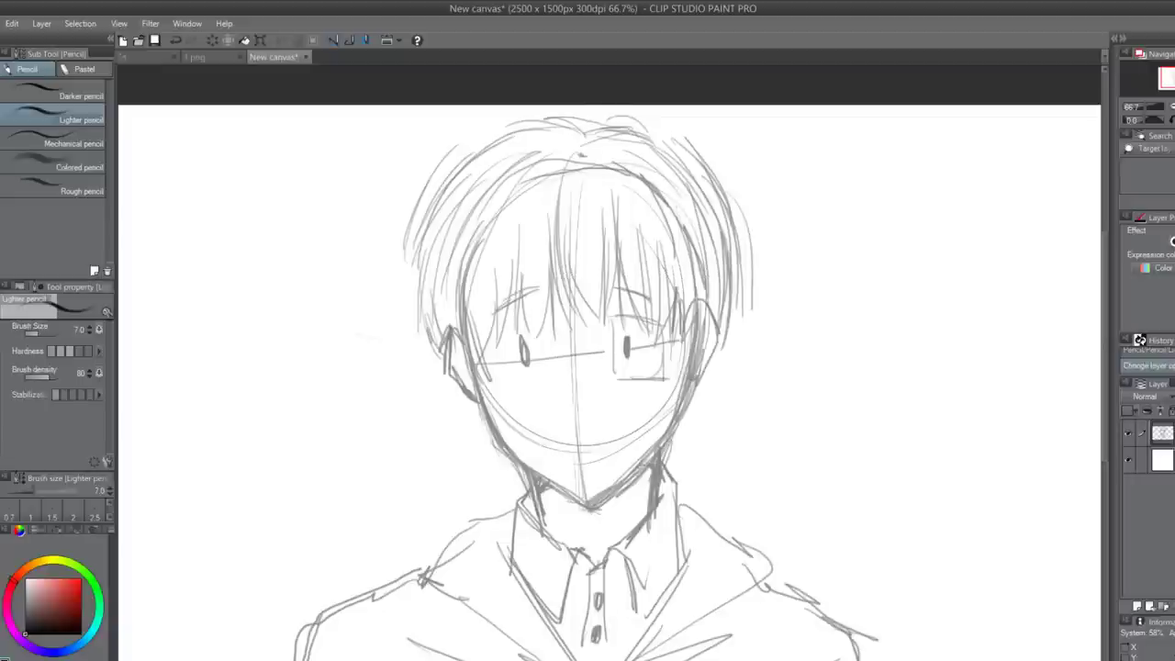
{"action": "left_click", "coordinate": [1174, 396]}
{"action": "left_click", "coordinate": [1138, 606]}
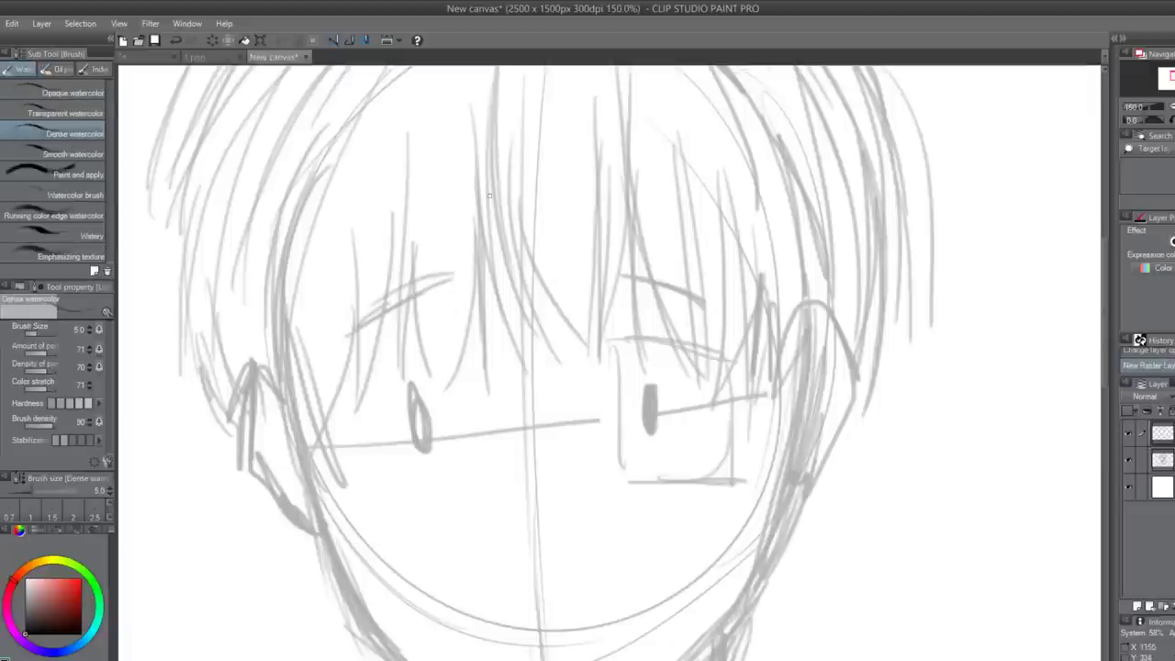
- Try inking the central fringe strand with the Dense watercolor brush
{"action": "left_click_drag", "start_coordinate": [498, 114], "coordinate": [542, 338]}
{"action": "key", "text": "ctrl+z"}
{"action": "left_click_drag", "start_coordinate": [499, 87], "coordinate": [548, 386]}
{"action": "left_click_drag", "start_coordinate": [512, 168], "coordinate": [528, 333]}
{"action": "scroll", "coordinate": [584, 397], "scroll_direction": "down", "scroll_amount": 2}
{"action": "scroll", "coordinate": [640, 491], "scroll_direction": "up", "scroll_amount": 1}
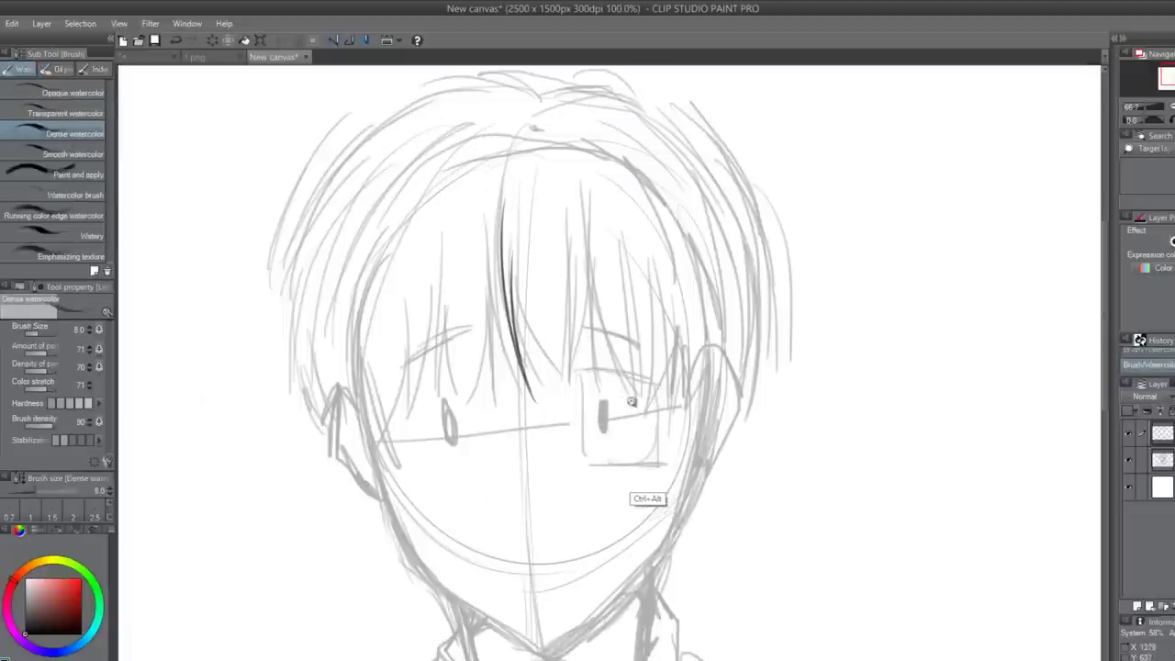
{"action": "scroll", "coordinate": [609, 404], "scroll_direction": "up", "scroll_amount": 1}
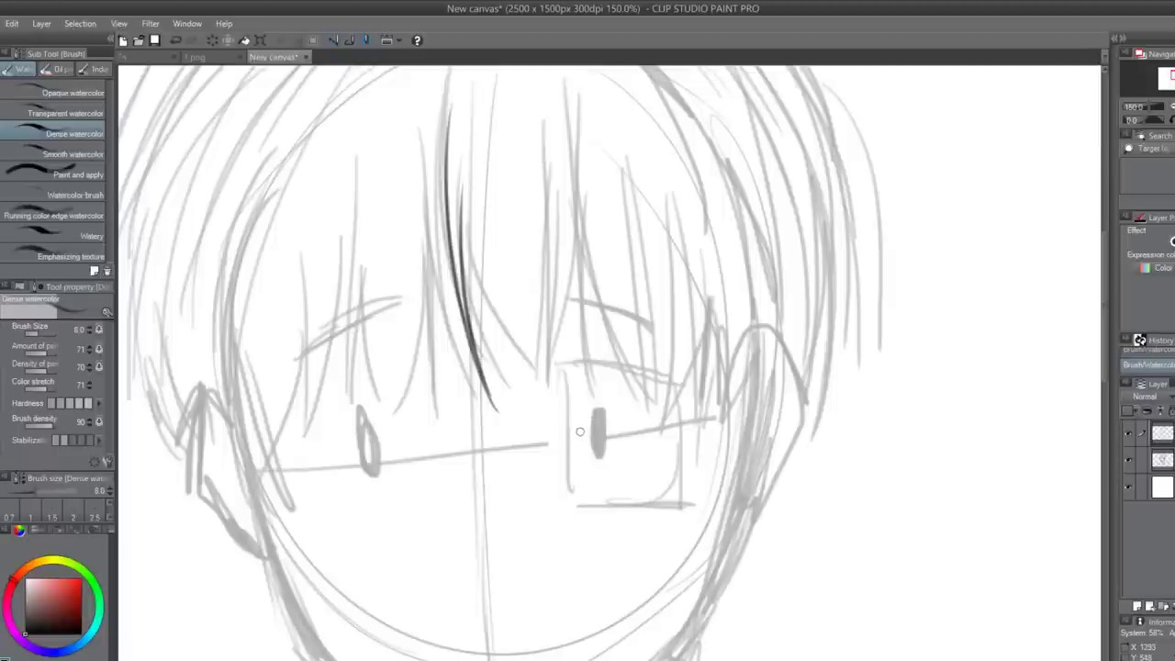
{"action": "key", "text": "ctrl+z"}
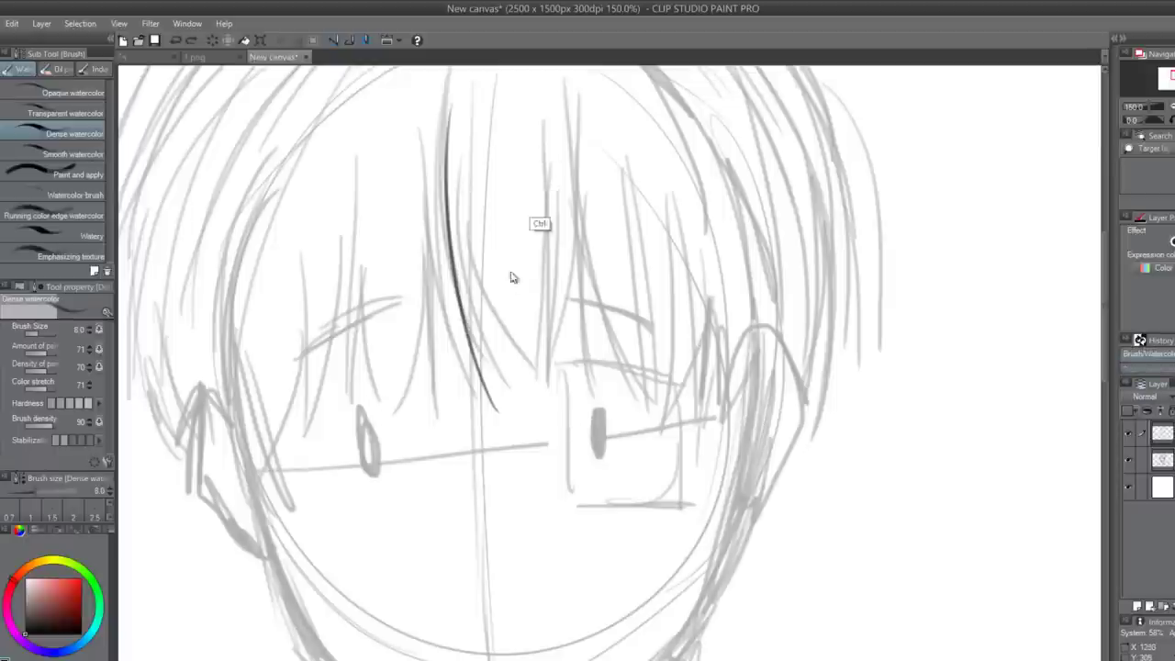
- Draw an example of zigzag bangs beside the head and cross it out with two diagonal strokes
{"action": "scroll", "coordinate": [747, 266], "scroll_direction": "down", "scroll_amount": 2}
{"action": "scroll", "coordinate": [757, 318], "scroll_direction": "up", "scroll_amount": 1}
{"action": "mouse_move", "coordinate": [605, 244]}
{"action": "left_mouse_down"}
{"action": "mouse_move", "coordinate": [689, 277]}
{"action": "mouse_move", "coordinate": [718, 363]}
{"action": "mouse_move", "coordinate": [802, 193]}
{"action": "mouse_move", "coordinate": [817, 274]}
{"action": "mouse_move", "coordinate": [833, 209]}
{"action": "left_mouse_up"}
{"action": "left_click_drag", "start_coordinate": [581, 189], "coordinate": [854, 342]}
{"action": "left_click_drag", "start_coordinate": [620, 353], "coordinate": [837, 156]}
- Draw two example clusters of tapered, curved hair strands below the crossed-out zigzag
{"action": "scroll", "coordinate": [708, 554], "scroll_direction": "up", "scroll_amount": 1}
{"action": "left_click_drag", "start_coordinate": [587, 303], "coordinate": [632, 543]}
{"action": "key", "text": "ctrl+z"}
{"action": "left_click_drag", "start_coordinate": [598, 283], "coordinate": [629, 540]}
{"action": "left_click_drag", "start_coordinate": [599, 317], "coordinate": [650, 505]}
{"action": "mouse_move", "coordinate": [687, 296]}
{"action": "left_mouse_down"}
{"action": "mouse_move", "coordinate": [678, 520]}
{"action": "mouse_move", "coordinate": [707, 507]}
{"action": "left_mouse_up"}
{"action": "left_click_drag", "start_coordinate": [695, 294], "coordinate": [808, 519]}
- Add a third cluster of narrow tapered strands beside the first two, undoing the surplus outer strokes
{"action": "left_click_drag", "start_coordinate": [826, 284], "coordinate": [834, 522]}
{"action": "left_click_drag", "start_coordinate": [822, 302], "coordinate": [829, 518]}
{"action": "left_click_drag", "start_coordinate": [846, 289], "coordinate": [854, 513]}
{"action": "left_click_drag", "start_coordinate": [847, 290], "coordinate": [884, 491]}
{"action": "mouse_move", "coordinate": [880, 264]}
{"action": "left_mouse_down"}
{"action": "mouse_move", "coordinate": [883, 496]}
{"action": "mouse_move", "coordinate": [949, 516]}
{"action": "left_mouse_up"}
{"action": "mouse_move", "coordinate": [978, 251]}
{"action": "left_mouse_down"}
{"action": "mouse_move", "coordinate": [960, 472]}
{"action": "mouse_move", "coordinate": [941, 541]}
{"action": "left_mouse_up"}
{"action": "left_click_drag", "start_coordinate": [980, 347], "coordinate": [949, 514]}
{"action": "left_click_drag", "start_coordinate": [989, 341], "coordinate": [960, 511]}
{"action": "key", "text": "ctrl+z"}
{"action": "key", "text": "ctrl+z"}
{"action": "key", "text": "ctrl+z"}
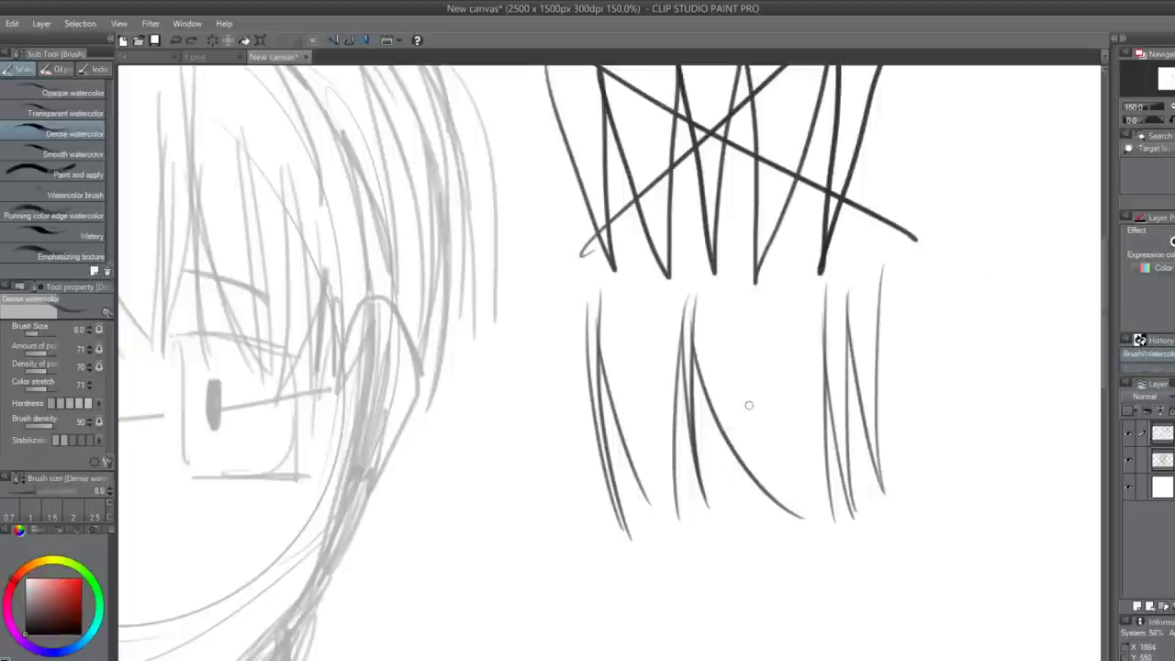
- Draw an arrow pointing at the third cluster of example strands
{"action": "scroll", "coordinate": [662, 404], "scroll_direction": "down", "scroll_amount": 1}
{"action": "scroll", "coordinate": [825, 507], "scroll_direction": "up", "scroll_amount": 1}
{"action": "mouse_move", "coordinate": [892, 321]}
{"action": "left_mouse_down"}
{"action": "mouse_move", "coordinate": [829, 380]}
{"action": "mouse_move", "coordinate": [857, 391]}
{"action": "left_mouse_up"}
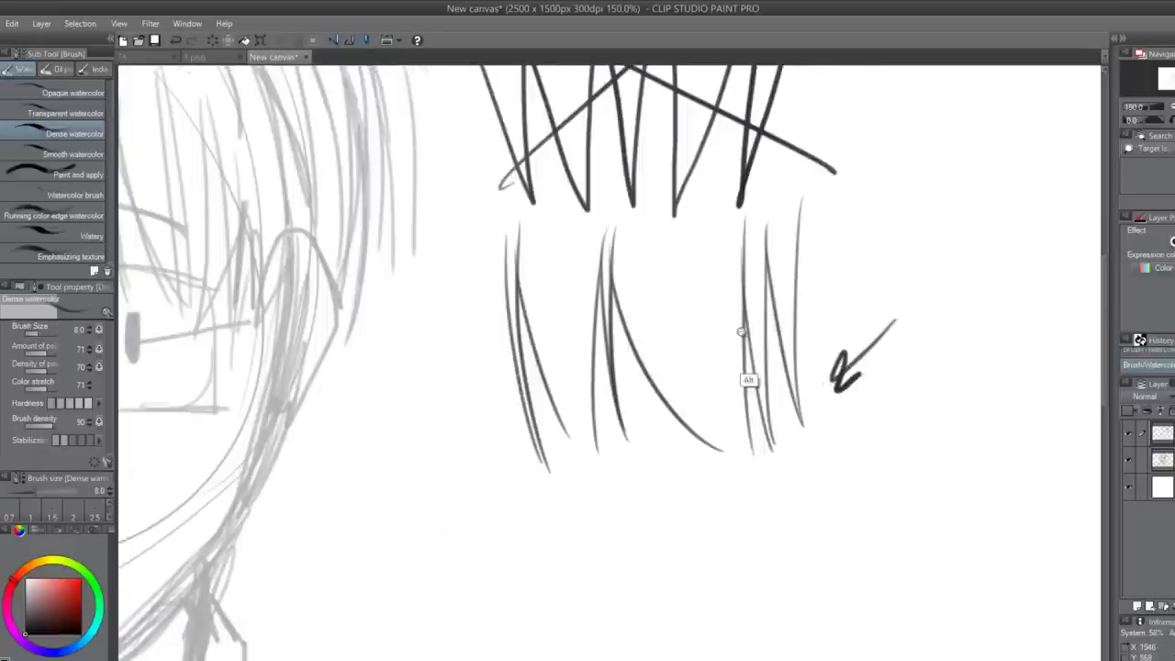
{"action": "scroll", "coordinate": [746, 332], "scroll_direction": "down", "scroll_amount": 3}
{"action": "left_click_drag", "start_coordinate": [845, 245], "coordinate": [844, 298]}
{"action": "key", "text": "ctrl+z"}
{"action": "scroll", "coordinate": [835, 500], "scroll_direction": "up", "scroll_amount": 3}
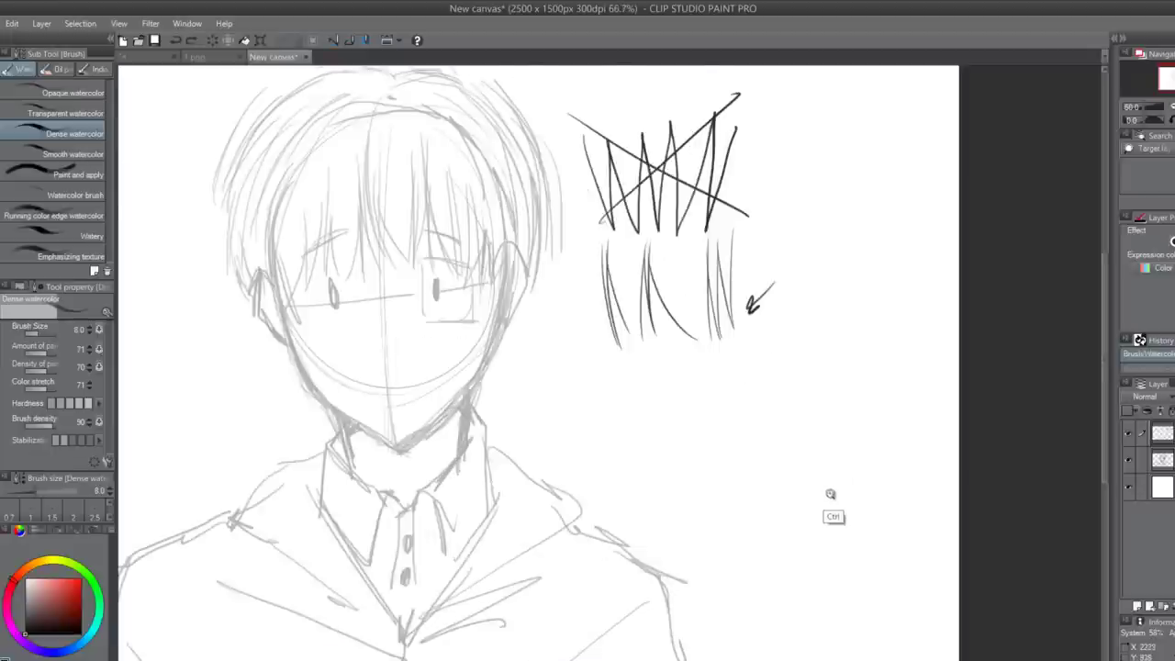
- Draw larger example clusters of overlapping strands of varied length below the arrow
{"action": "scroll", "coordinate": [637, 375], "scroll_direction": "up", "scroll_amount": 1}
{"action": "left_click_drag", "start_coordinate": [601, 249], "coordinate": [688, 514]}
{"action": "left_click_drag", "start_coordinate": [637, 229], "coordinate": [706, 552]}
{"action": "left_click_drag", "start_coordinate": [645, 312], "coordinate": [740, 472]}
{"action": "mouse_move", "coordinate": [724, 150]}
{"action": "left_mouse_down"}
{"action": "mouse_move", "coordinate": [744, 469]}
{"action": "mouse_move", "coordinate": [762, 397]}
{"action": "left_mouse_up"}
{"action": "mouse_move", "coordinate": [735, 123]}
{"action": "left_mouse_down"}
{"action": "mouse_move", "coordinate": [764, 393]}
{"action": "mouse_move", "coordinate": [879, 437]}
{"action": "left_mouse_up"}
{"action": "left_click_drag", "start_coordinate": [890, 97], "coordinate": [923, 473]}
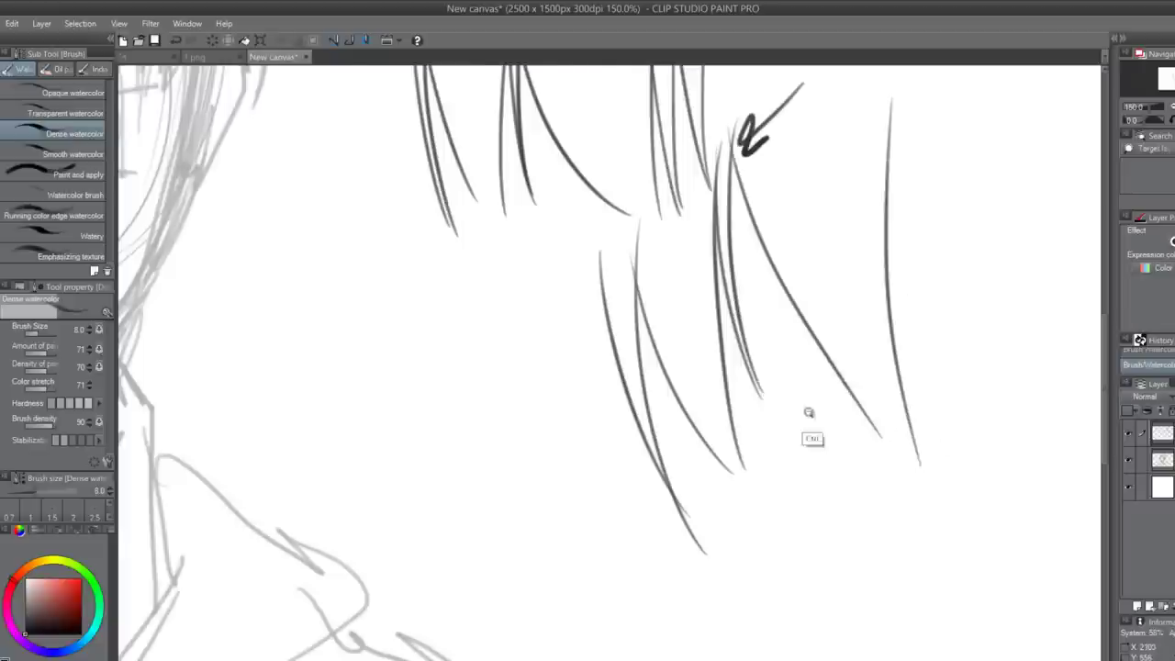
- Extend the larger strand example with more long strands and add vertical length markers beside it
{"action": "scroll", "coordinate": [808, 407], "scroll_direction": "down", "scroll_amount": 1}
{"action": "left_click_drag", "start_coordinate": [863, 307], "coordinate": [950, 505]}
{"action": "left_click_drag", "start_coordinate": [951, 233], "coordinate": [978, 570]}
{"action": "mouse_move", "coordinate": [975, 238]}
{"action": "left_mouse_down"}
{"action": "mouse_move", "coordinate": [985, 455]}
{"action": "mouse_move", "coordinate": [1043, 496]}
{"action": "left_mouse_up"}
{"action": "left_click_drag", "start_coordinate": [1038, 270], "coordinate": [1048, 551]}
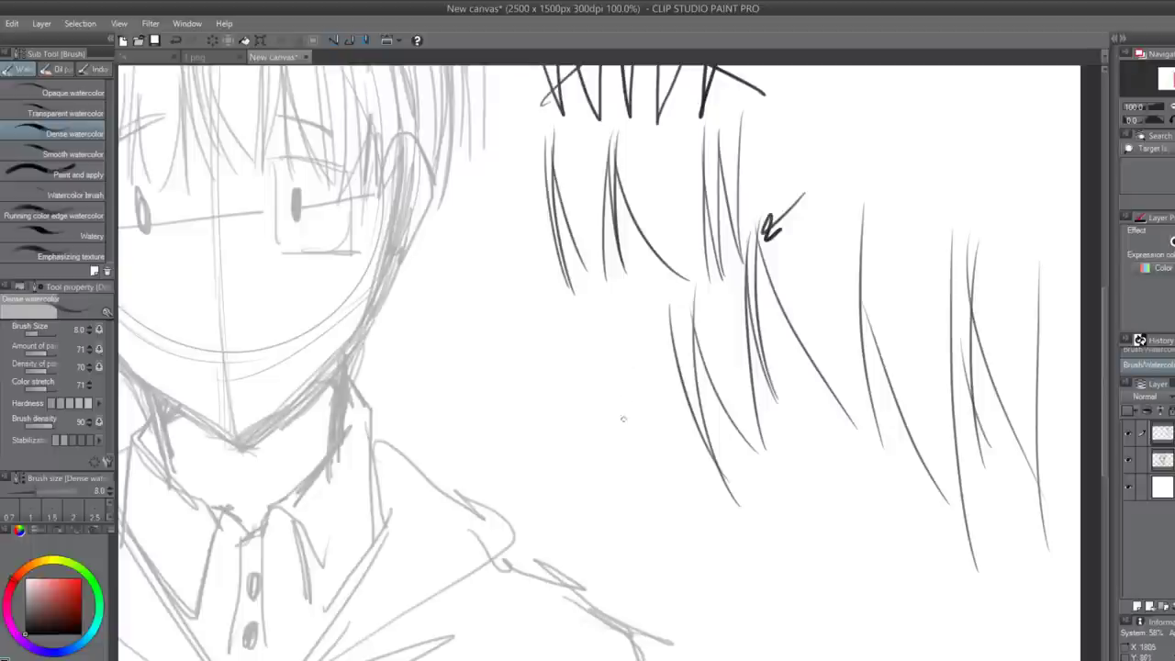
{"action": "left_click_drag", "start_coordinate": [660, 353], "coordinate": [659, 502]}
{"action": "left_click_drag", "start_coordinate": [653, 500], "coordinate": [667, 501]}
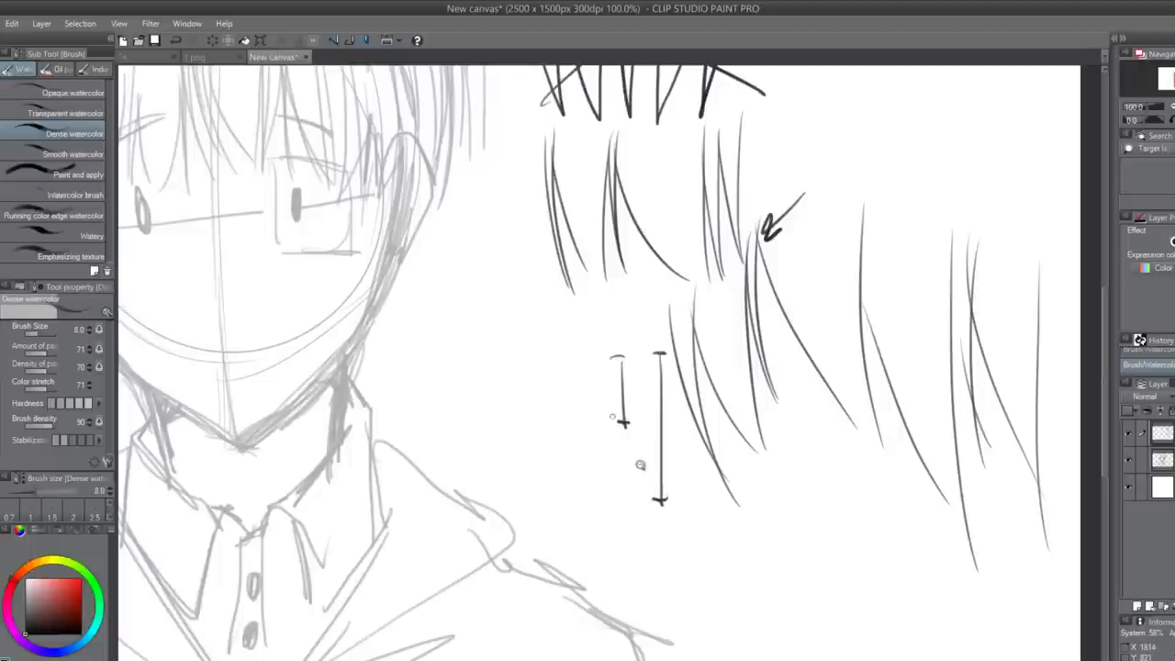
- Undo the length markers and the example hair strands beside the head
{"action": "scroll", "coordinate": [632, 459], "scroll_direction": "down", "scroll_amount": 1}
{"action": "key", "text": "ctrl+z"}
{"action": "key", "text": "ctrl+z"}
{"action": "key", "text": "ctrl+z"}
{"action": "key", "text": "ctrl+z"}
{"action": "key", "text": "ctrl+z"}
{"action": "key", "text": "ctrl+z"}
{"action": "key", "text": "ctrl+z"}
{"action": "key", "text": "ctrl+z"}
{"action": "key", "text": "ctrl+z"}
{"action": "key", "text": "ctrl+z"}
{"action": "key", "text": "ctrl+z"}
{"action": "key", "text": "ctrl+z"}
{"action": "key", "text": "ctrl+z"}
{"action": "key", "text": "ctrl+z"}
{"action": "key", "text": "ctrl+z"}
{"action": "key", "text": "ctrl+z"}
{"action": "key", "text": "ctrl+z"}
{"action": "key", "text": "ctrl+z"}
{"action": "key", "text": "ctrl+z"}
{"action": "key", "text": "ctrl+z"}
{"action": "key", "text": "ctrl+z"}
{"action": "key", "text": "ctrl+z"}
{"action": "key", "text": "ctrl+z"}
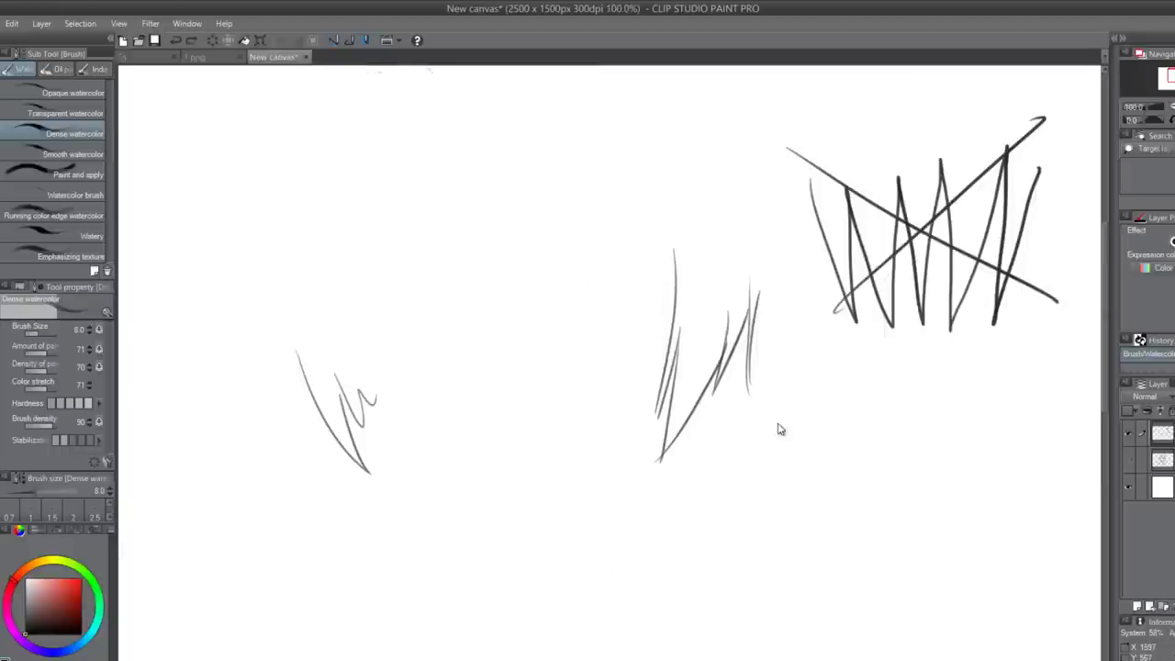
- Show the sketch layer again and clear the leftover practice strokes and crossed-out zigzag with undo and the Hard eraser
{"action": "key", "text": "ctrl+z"}
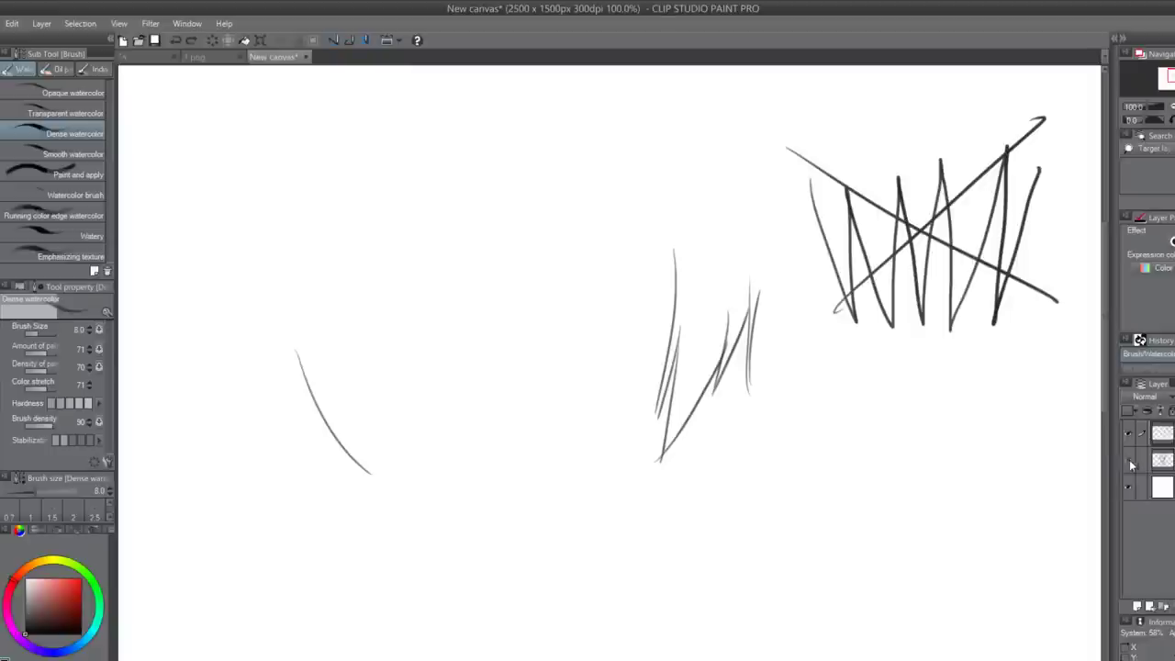
{"action": "left_click", "coordinate": [1130, 460]}
{"action": "key", "text": "ctrl+z"}
{"action": "key", "text": "e"}
{"action": "mouse_move", "coordinate": [663, 454]}
{"action": "left_mouse_down"}
{"action": "mouse_move", "coordinate": [698, 349]}
{"action": "mouse_move", "coordinate": [739, 331]}
{"action": "mouse_move", "coordinate": [746, 312]}
{"action": "left_mouse_up"}
{"action": "mouse_move", "coordinate": [781, 259]}
{"action": "left_mouse_down"}
{"action": "mouse_move", "coordinate": [771, 139]}
{"action": "mouse_move", "coordinate": [858, 141]}
{"action": "mouse_move", "coordinate": [853, 330]}
{"action": "mouse_move", "coordinate": [881, 328]}
{"action": "mouse_move", "coordinate": [1013, 168]}
{"action": "mouse_move", "coordinate": [1091, 224]}
{"action": "mouse_move", "coordinate": [919, 308]}
{"action": "left_mouse_up"}
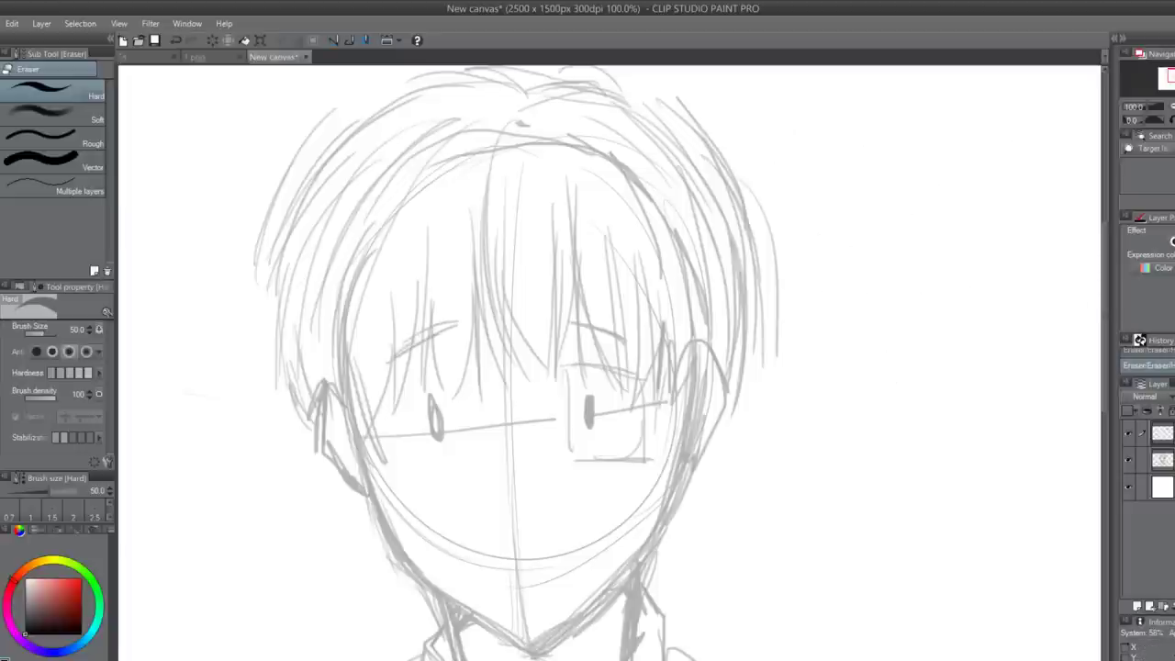
- Ink a pointed sideburn strand in front of the right-hand ear and hatch it with the Dense watercolor brush
{"action": "key", "text": "b"}
{"action": "left_click_drag", "start_coordinate": [666, 409], "coordinate": [669, 413]}
{"action": "key", "text": "ctrl+z"}
{"action": "left_click_drag", "start_coordinate": [663, 335], "coordinate": [685, 421]}
{"action": "left_click_drag", "start_coordinate": [696, 348], "coordinate": [685, 423]}
{"action": "left_click_drag", "start_coordinate": [669, 353], "coordinate": [688, 353]}
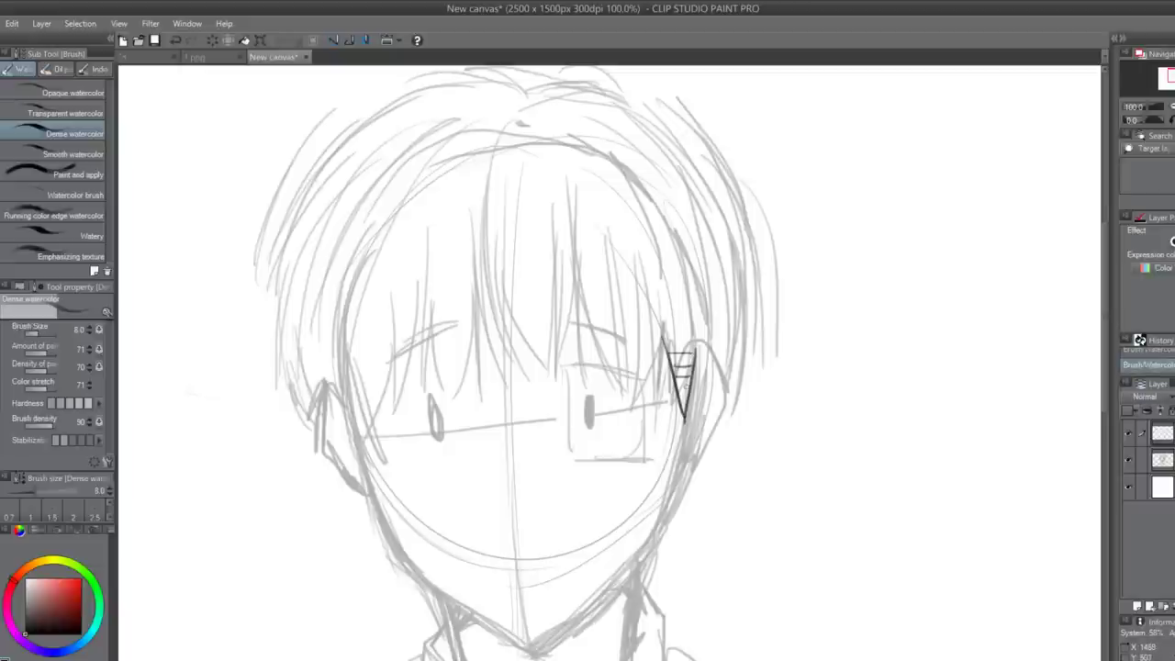
- Ink thin tapered strands on both sides of the hatched sideburn, overlapping the top of the ear
{"action": "left_click_drag", "start_coordinate": [680, 293], "coordinate": [661, 374]}
{"action": "left_click_drag", "start_coordinate": [680, 297], "coordinate": [691, 376]}
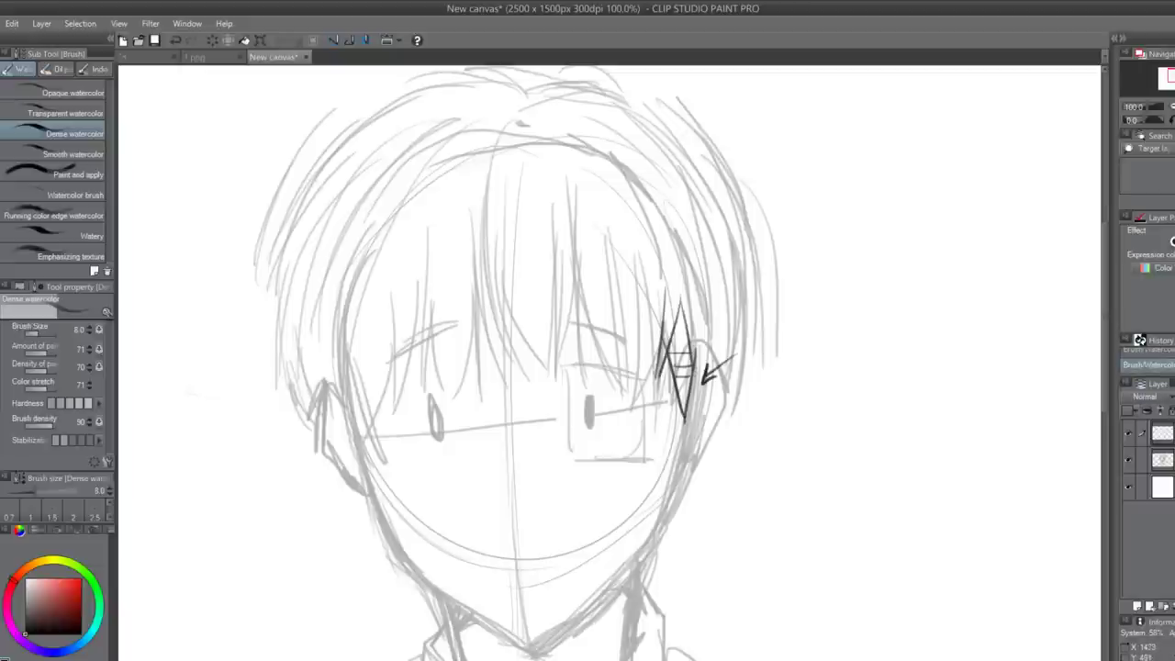
{"action": "left_click_drag", "start_coordinate": [706, 299], "coordinate": [698, 382]}
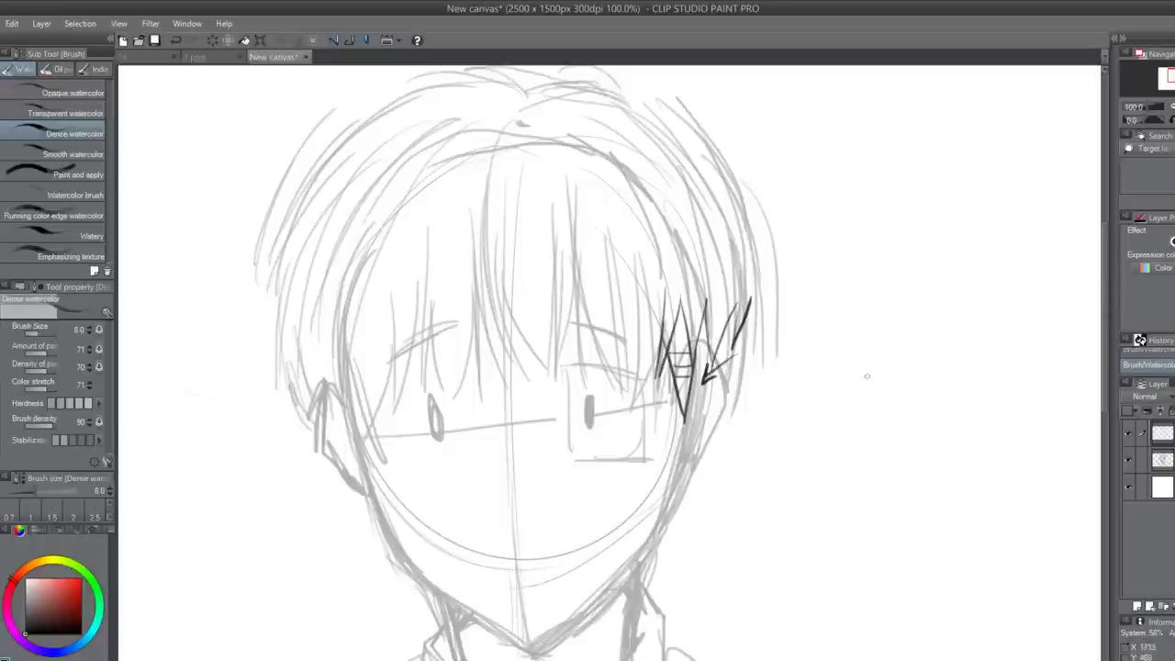
- Hide the rough sketch layer and draw the ear outline with a jagged hair contour above it
{"action": "left_click", "coordinate": [1128, 461]}
{"action": "key", "text": "ctrl+z"}
{"action": "left_click_drag", "start_coordinate": [694, 375], "coordinate": [711, 345]}
{"action": "left_click_drag", "start_coordinate": [741, 395], "coordinate": [695, 460]}
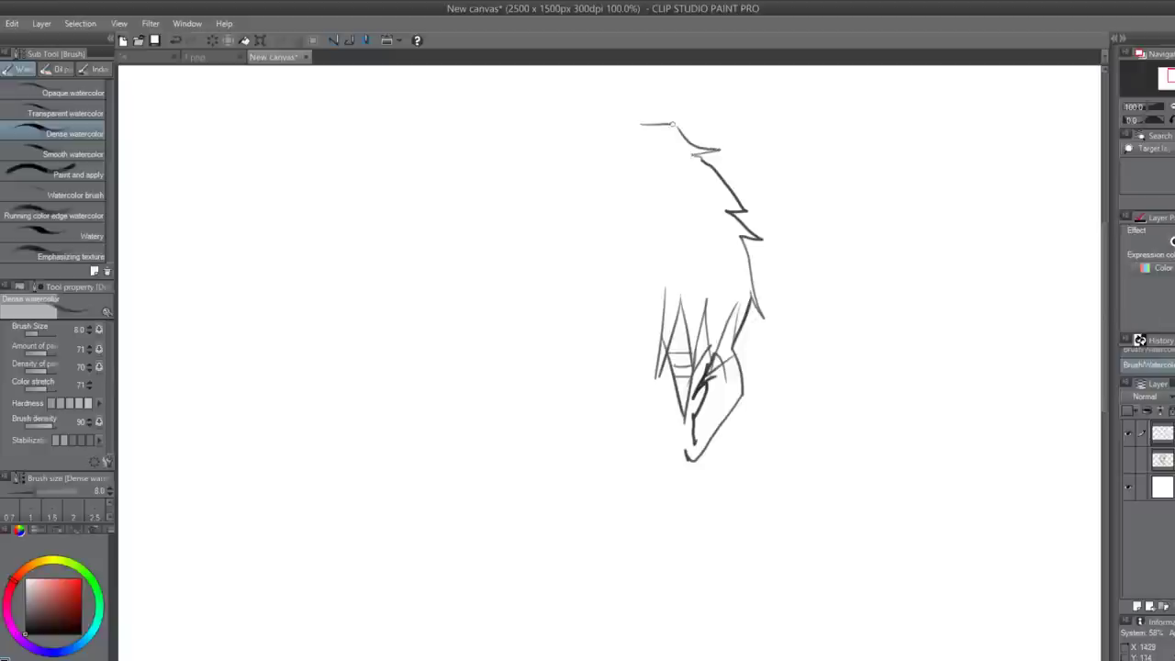
- Undo the jagged hair contour above the ear
{"action": "key", "text": "ctrl+z"}
{"action": "key", "text": "ctrl+z"}
{"action": "key", "text": "ctrl+z"}
{"action": "key", "text": "ctrl+z"}
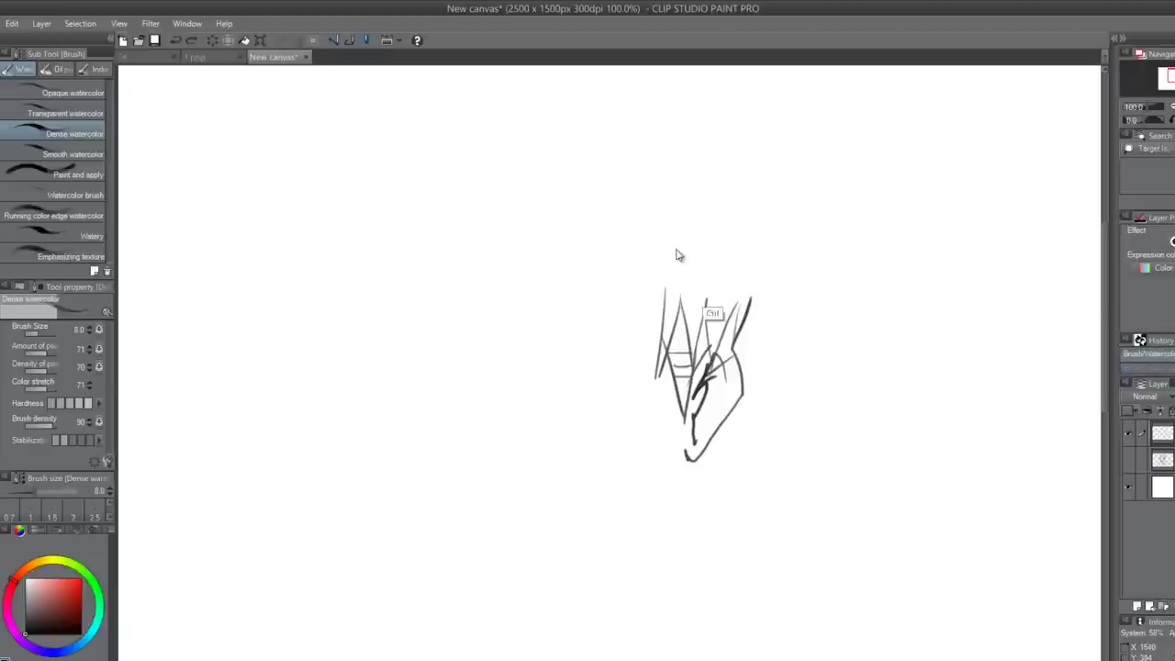
{"action": "key", "text": "ctrl+z"}
- Try long, curved outer hair strokes running down to the ear
{"action": "mouse_move", "coordinate": [746, 159]}
{"action": "left_mouse_down"}
{"action": "mouse_move", "coordinate": [753, 308]}
{"action": "mouse_move", "coordinate": [742, 302]}
{"action": "left_mouse_up"}
{"action": "key", "text": "ctrl+z"}
{"action": "left_click_drag", "start_coordinate": [748, 163], "coordinate": [758, 305]}
{"action": "key", "text": "ctrl+z"}
{"action": "left_click_drag", "start_coordinate": [759, 170], "coordinate": [736, 333]}
{"action": "left_click_drag", "start_coordinate": [753, 193], "coordinate": [738, 341]}
{"action": "key", "text": "ctrl+z"}
{"action": "key", "text": "ctrl+z"}
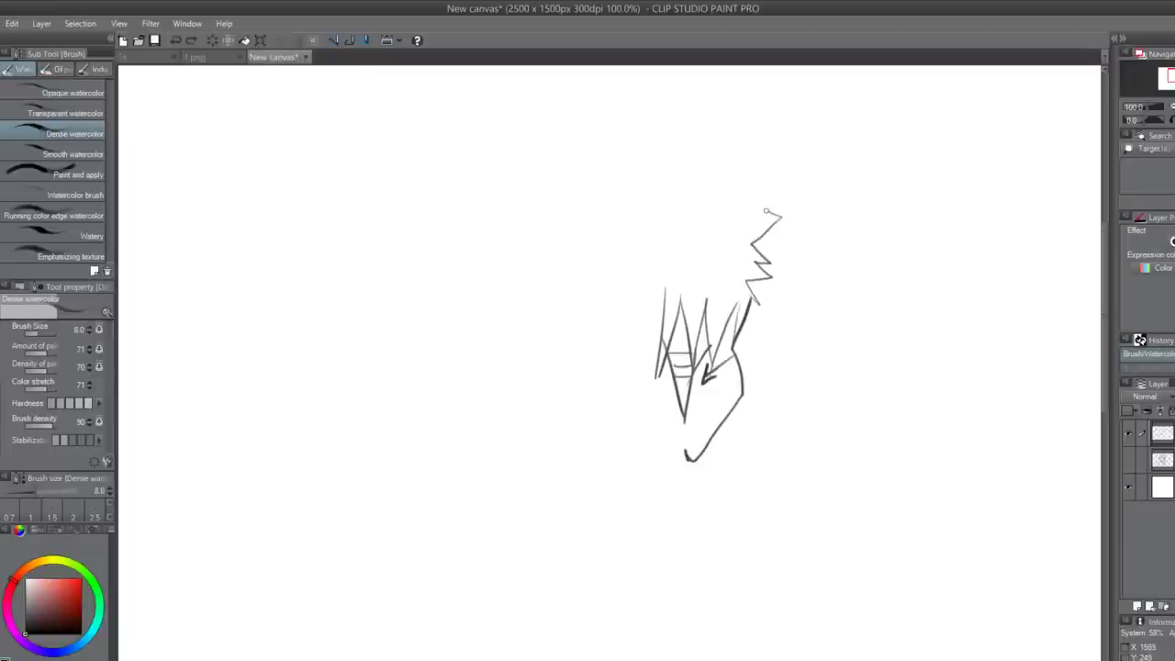
- Try a zigzag hair edge above the ear and undo it together with the ear outline
{"action": "left_click_drag", "start_coordinate": [751, 190], "coordinate": [754, 160]}
{"action": "key", "text": "ctrl+z"}
{"action": "key", "text": "ctrl+z"}
{"action": "key", "text": "ctrl+z"}
{"action": "key", "text": "ctrl+z"}
{"action": "key", "text": "ctrl+z"}
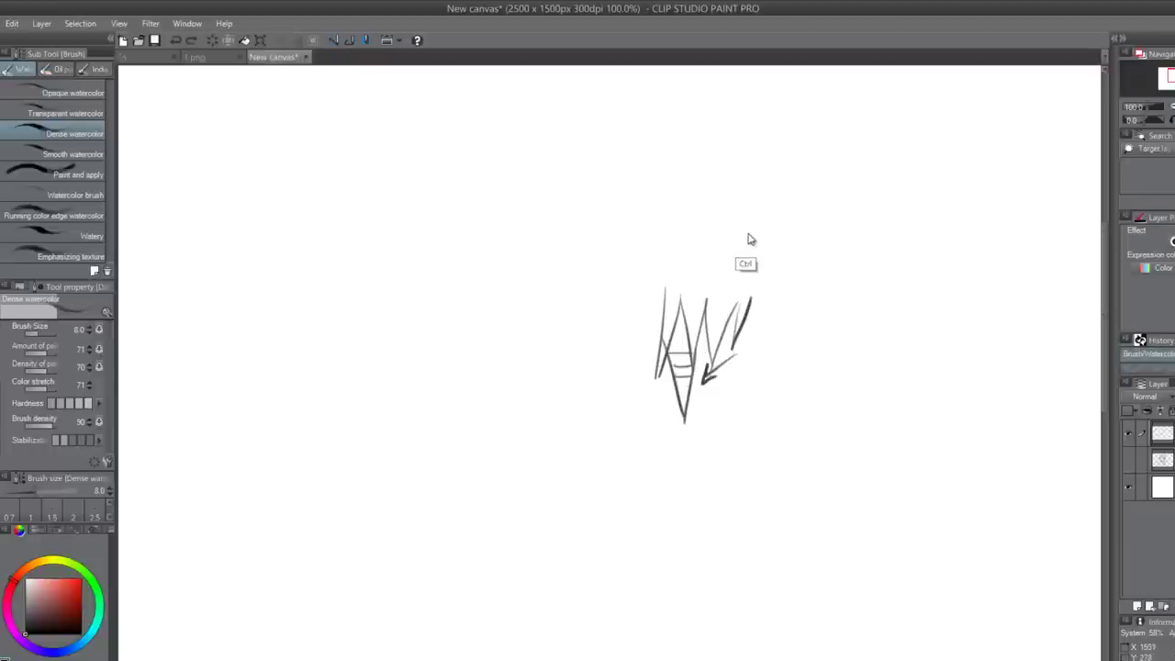
- Undo the zigzag hair-tip and arrow demonstration strokes, clearing the inking layer
{"action": "key", "text": "ctrl+z"}
{"action": "key", "text": "ctrl+z"}
{"action": "key", "text": "ctrl+z"}
{"action": "key", "text": "ctrl+z"}
{"action": "key", "text": "ctrl+z"}
{"action": "key", "text": "ctrl+z"}
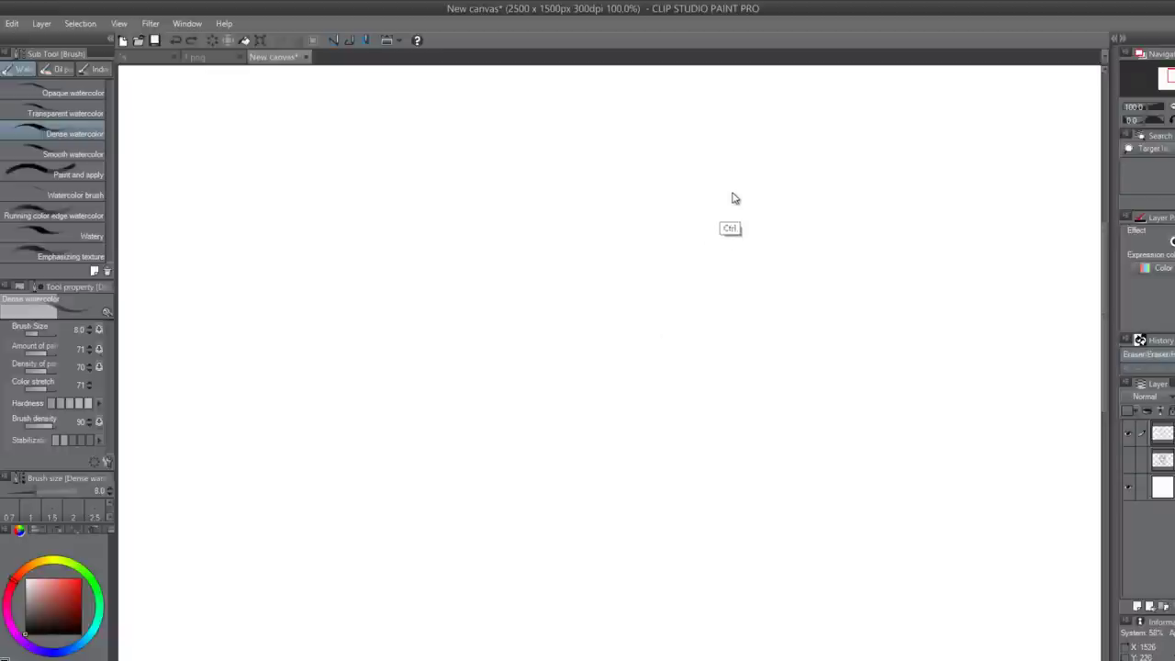
- Try a long doubled hair curve with a crossing stroke and a short strand beside it, and undo them all
{"action": "left_click_drag", "start_coordinate": [777, 153], "coordinate": [634, 531]}
{"action": "mouse_move", "coordinate": [776, 154]}
{"action": "left_mouse_down"}
{"action": "mouse_move", "coordinate": [653, 316]}
{"action": "mouse_move", "coordinate": [743, 178]}
{"action": "mouse_move", "coordinate": [618, 352]}
{"action": "mouse_move", "coordinate": [630, 354]}
{"action": "left_mouse_up"}
{"action": "key", "text": "ctrl+z"}
{"action": "key", "text": "ctrl+z"}
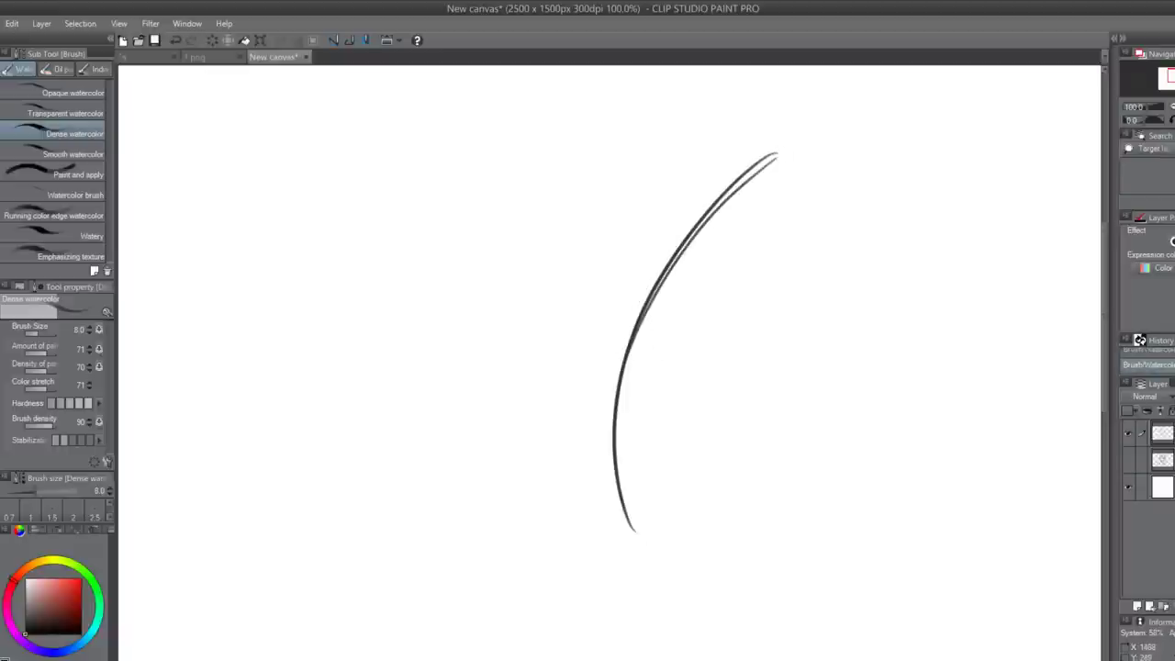
{"action": "left_click_drag", "start_coordinate": [682, 202], "coordinate": [693, 323]}
{"action": "left_click_drag", "start_coordinate": [807, 159], "coordinate": [858, 252]}
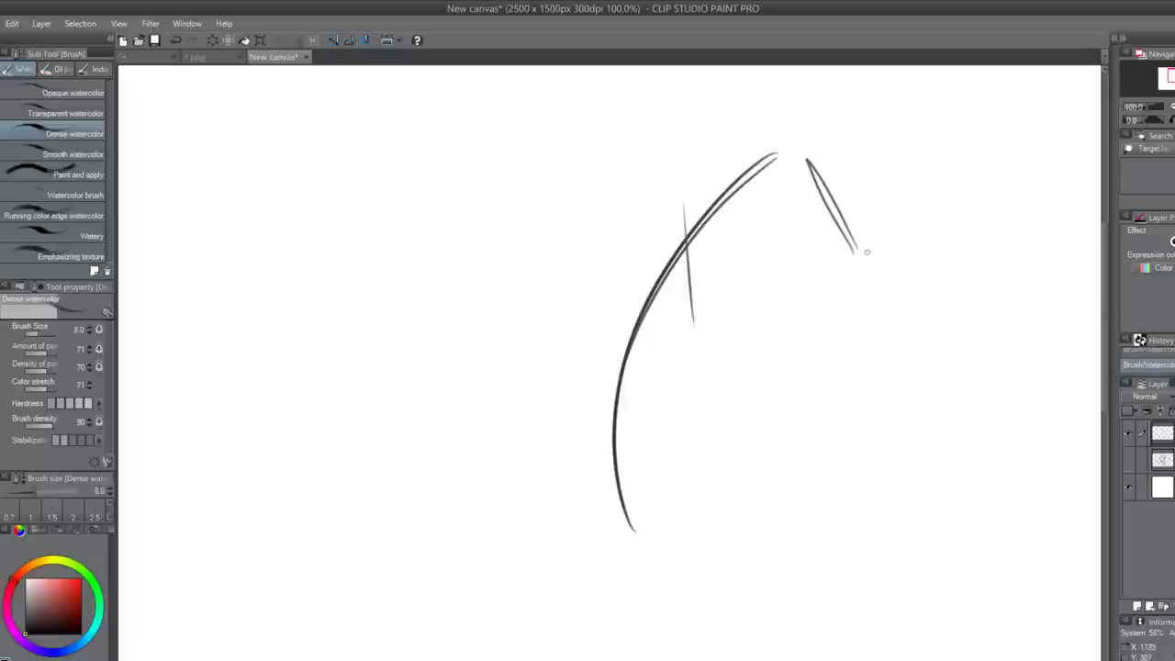
{"action": "mouse_move", "coordinate": [826, 154]}
{"action": "left_mouse_down"}
{"action": "mouse_move", "coordinate": [877, 248]}
{"action": "mouse_move", "coordinate": [895, 166]}
{"action": "mouse_move", "coordinate": [907, 261]}
{"action": "mouse_move", "coordinate": [915, 99]}
{"action": "left_mouse_up"}
{"action": "key", "text": "ctrl+z"}
{"action": "key", "text": "ctrl+z"}
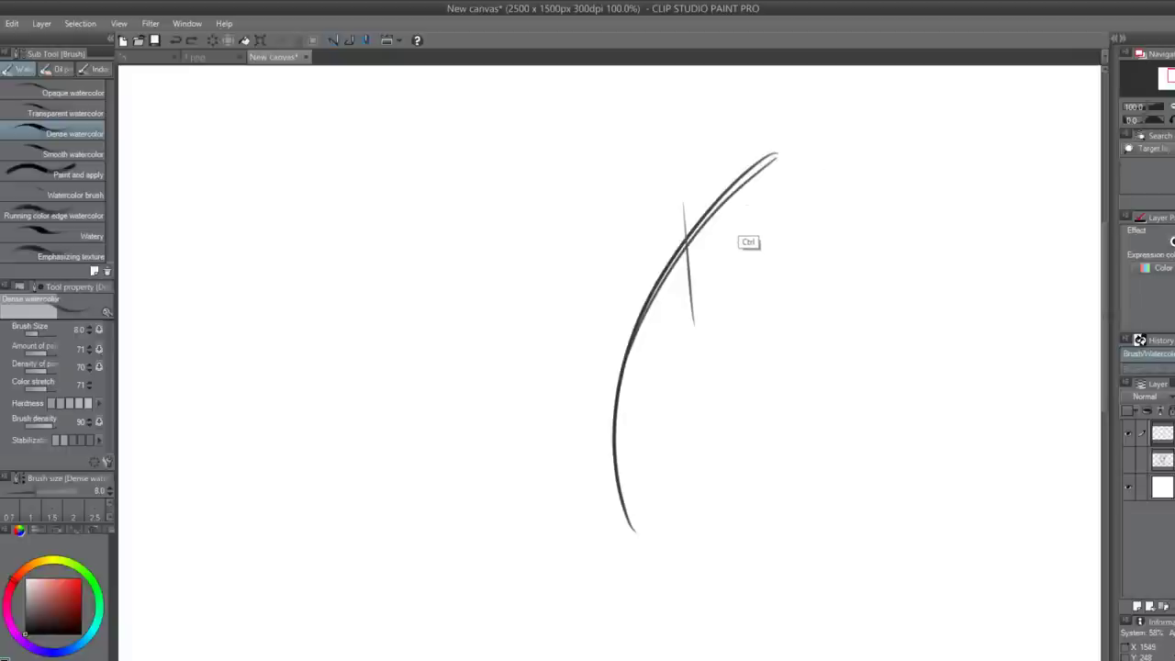
{"action": "left_click_drag", "start_coordinate": [705, 272], "coordinate": [867, 175]}
{"action": "key", "text": "ctrl+z"}
{"action": "key", "text": "ctrl+z"}
{"action": "key", "text": "ctrl+z"}
{"action": "key", "text": "ctrl+z"}
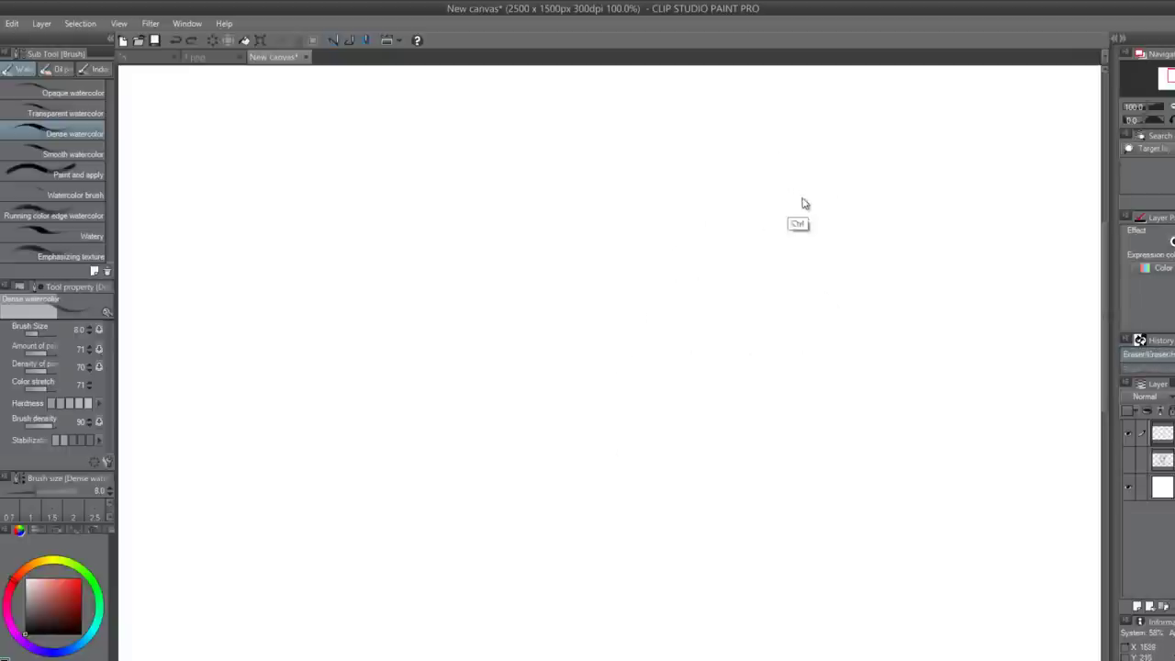
- Try a simple head with smooth cap-like hair, an ear, brows and dot eyes, and undo the whole drawing
{"action": "mouse_move", "coordinate": [648, 253]}
{"action": "left_mouse_down"}
{"action": "mouse_move", "coordinate": [866, 231]}
{"action": "mouse_move", "coordinate": [861, 332]}
{"action": "left_mouse_up"}
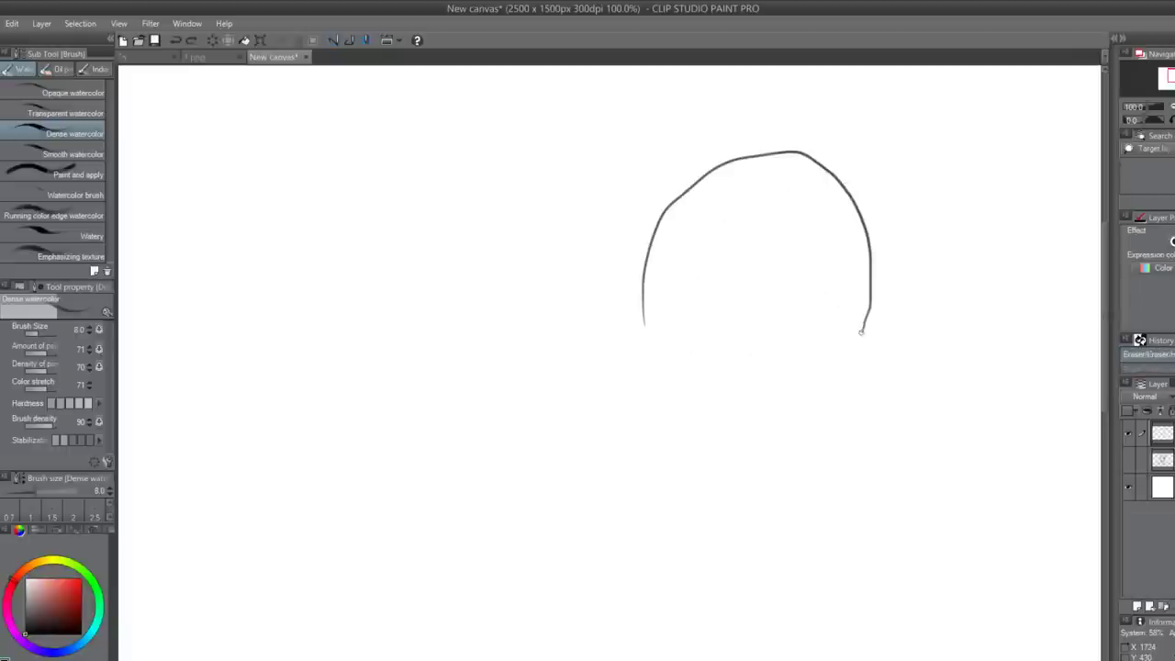
{"action": "left_click_drag", "start_coordinate": [821, 219], "coordinate": [702, 214]}
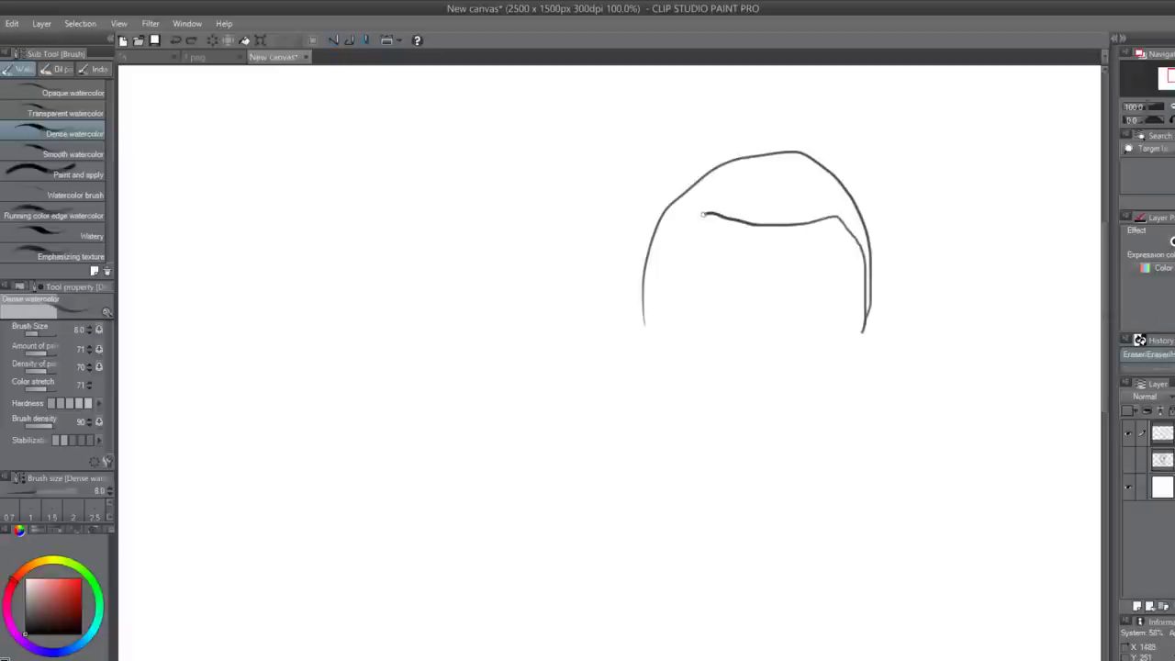
{"action": "left_click_drag", "start_coordinate": [643, 382], "coordinate": [645, 382]}
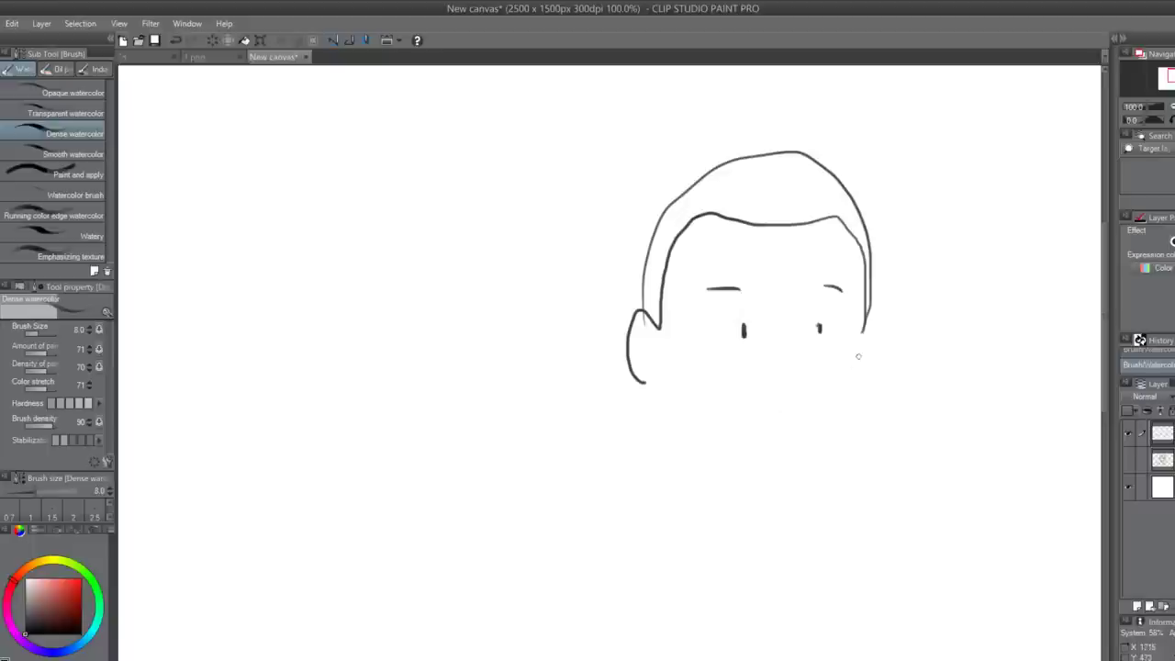
{"action": "mouse_move", "coordinate": [646, 384]}
{"action": "left_mouse_down"}
{"action": "mouse_move", "coordinate": [776, 485]}
{"action": "mouse_move", "coordinate": [841, 392]}
{"action": "left_mouse_up"}
{"action": "key", "text": "ctrl+z"}
{"action": "key", "text": "ctrl+z"}
{"action": "key", "text": "ctrl+z"}
{"action": "key", "text": "ctrl+z"}
{"action": "key", "text": "ctrl+z"}
{"action": "key", "text": "ctrl+z"}
{"action": "key", "text": "ctrl+z"}
{"action": "key", "text": "ctrl+z"}
{"action": "key", "text": "ctrl+z"}
{"action": "key", "text": "ctrl+z"}
{"action": "key", "text": "ctrl+z"}
{"action": "key", "text": "ctrl+z"}
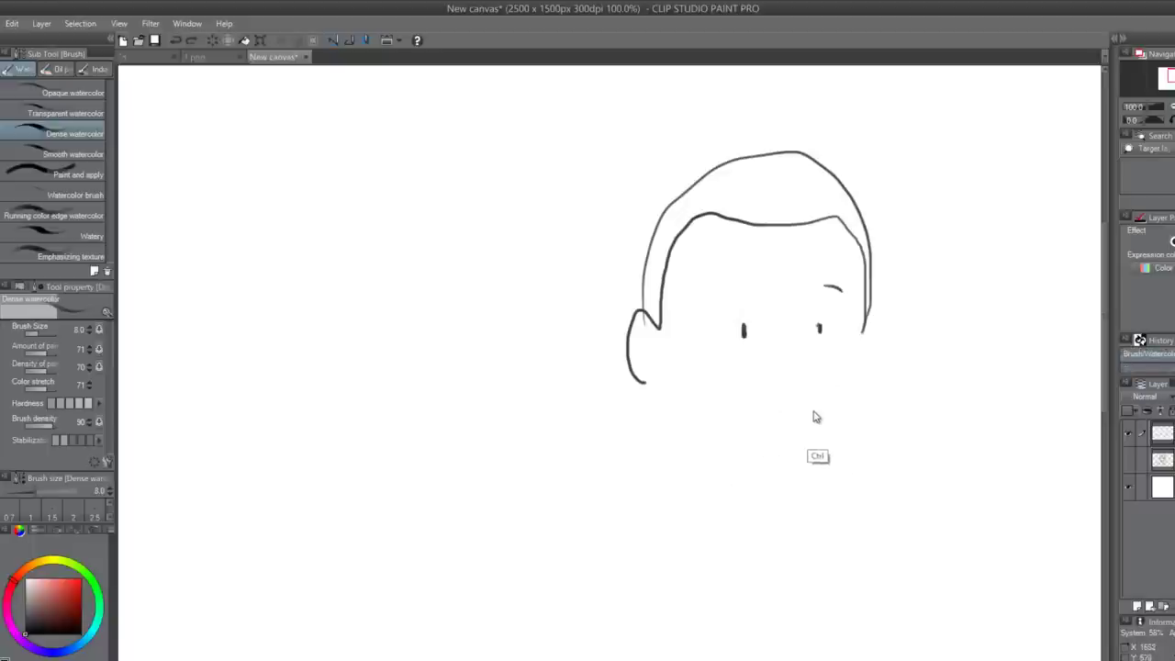
- Show the rough sketch layer and try a long fringe strand down the forehead
{"action": "left_click", "coordinate": [1129, 464]}
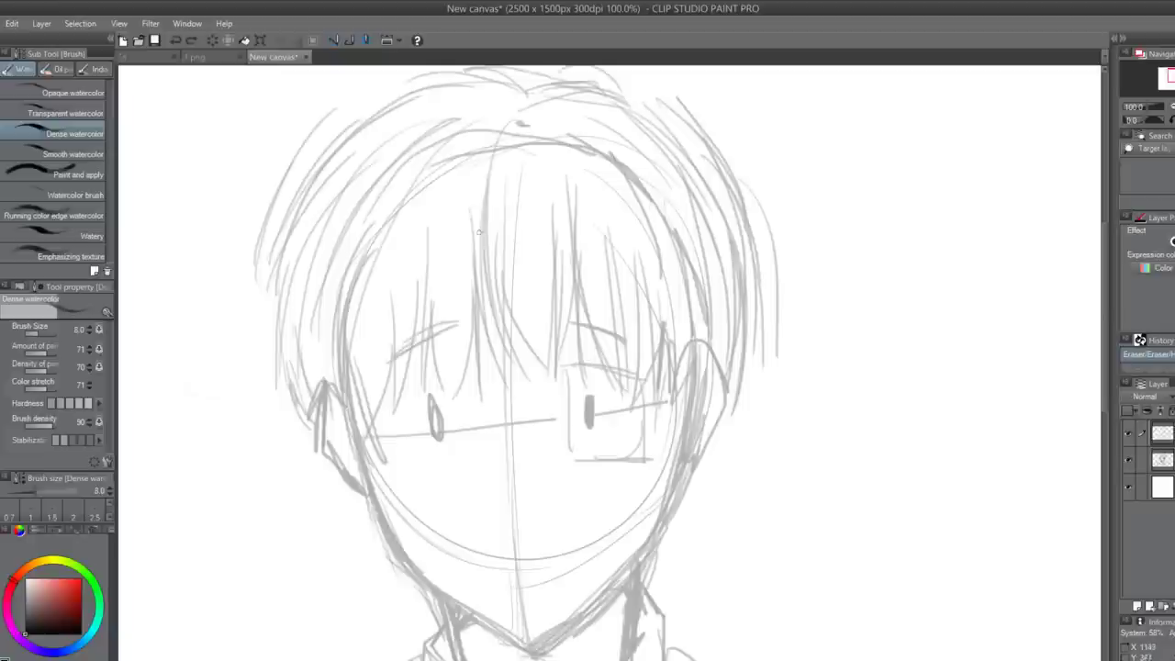
{"action": "scroll", "coordinate": [461, 273], "scroll_direction": "up", "scroll_amount": 1}
{"action": "left_click_drag", "start_coordinate": [455, 193], "coordinate": [494, 429]}
{"action": "key", "text": "ctrl+z"}
{"action": "left_click_drag", "start_coordinate": [458, 146], "coordinate": [492, 441]}
{"action": "key", "text": "ctrl+z"}
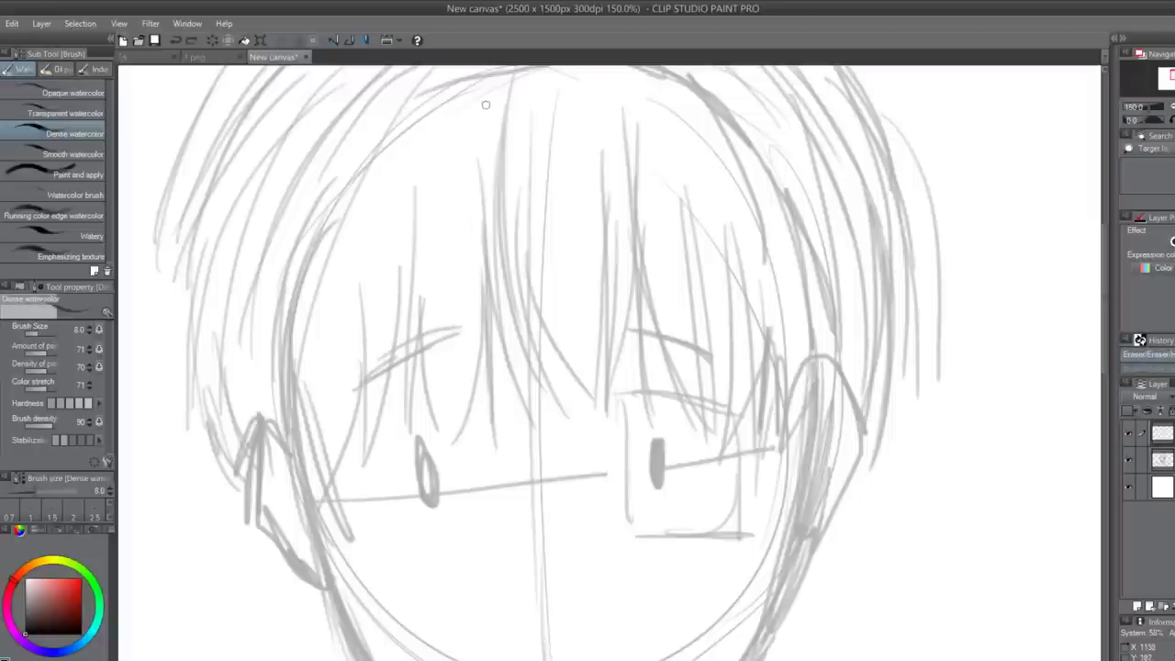
- Ink the first long tapered fringe strand, curving from below the parting toward the centre of the face
{"action": "scroll", "coordinate": [503, 338], "scroll_direction": "down", "scroll_amount": 1}
{"action": "left_click_drag", "start_coordinate": [517, 142], "coordinate": [472, 386]}
{"action": "key", "text": "ctrl+z"}
{"action": "left_click_drag", "start_coordinate": [506, 161], "coordinate": [477, 369]}
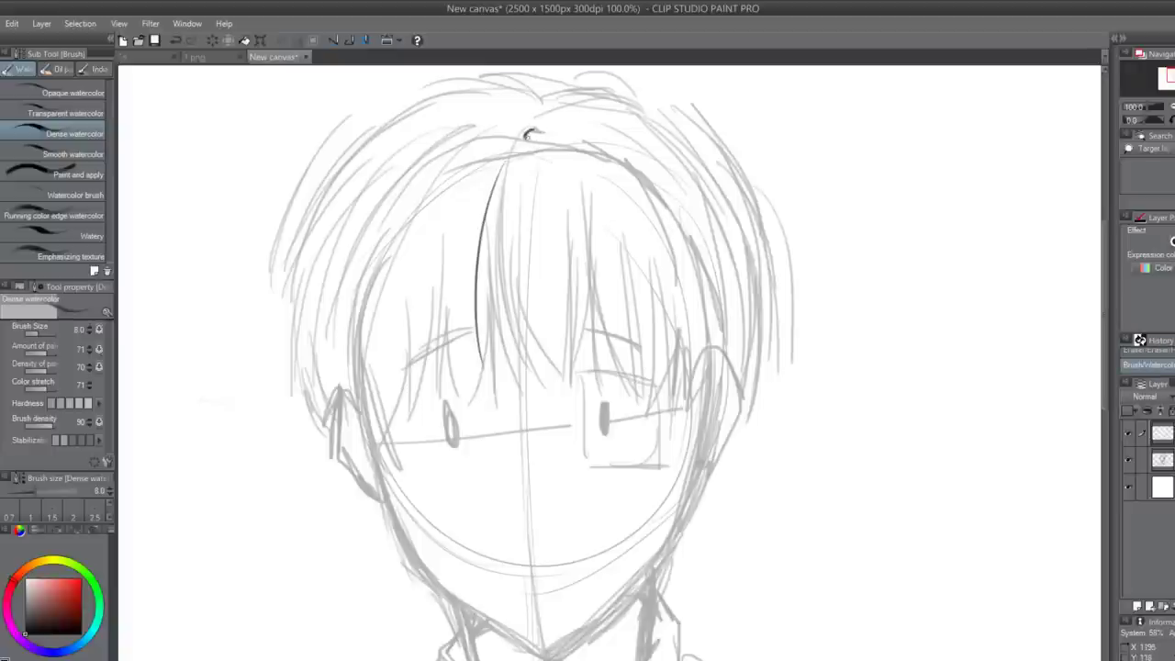
{"action": "key", "text": "ctrl+z"}
{"action": "left_click_drag", "start_coordinate": [517, 152], "coordinate": [443, 301]}
{"action": "key", "text": "ctrl+z"}
{"action": "mouse_move", "coordinate": [533, 135]}
{"action": "left_mouse_down"}
{"action": "mouse_move", "coordinate": [520, 147]}
{"action": "mouse_move", "coordinate": [487, 350]}
{"action": "left_mouse_up"}
{"action": "key", "text": "ctrl+z"}
{"action": "left_click_drag", "start_coordinate": [505, 179], "coordinate": [517, 401]}
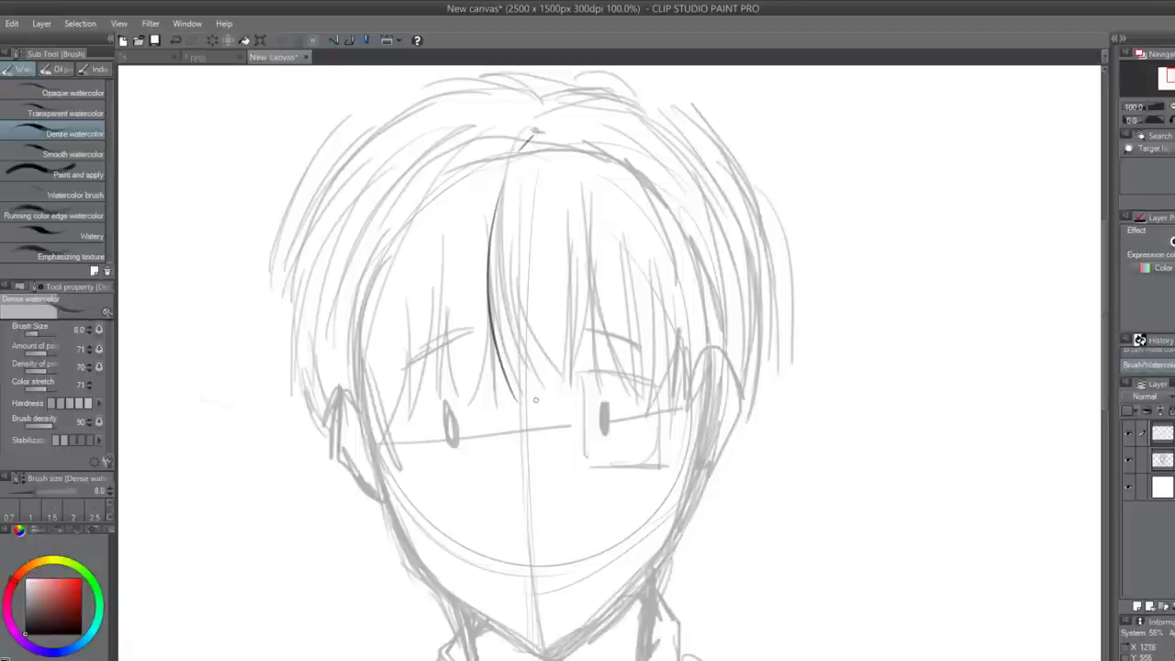
- Add a second tapered line closely following the inner side of the first fringe strand
{"action": "scroll", "coordinate": [477, 275], "scroll_direction": "up", "scroll_amount": 1}
{"action": "scroll", "coordinate": [505, 354], "scroll_direction": "up", "scroll_amount": 1}
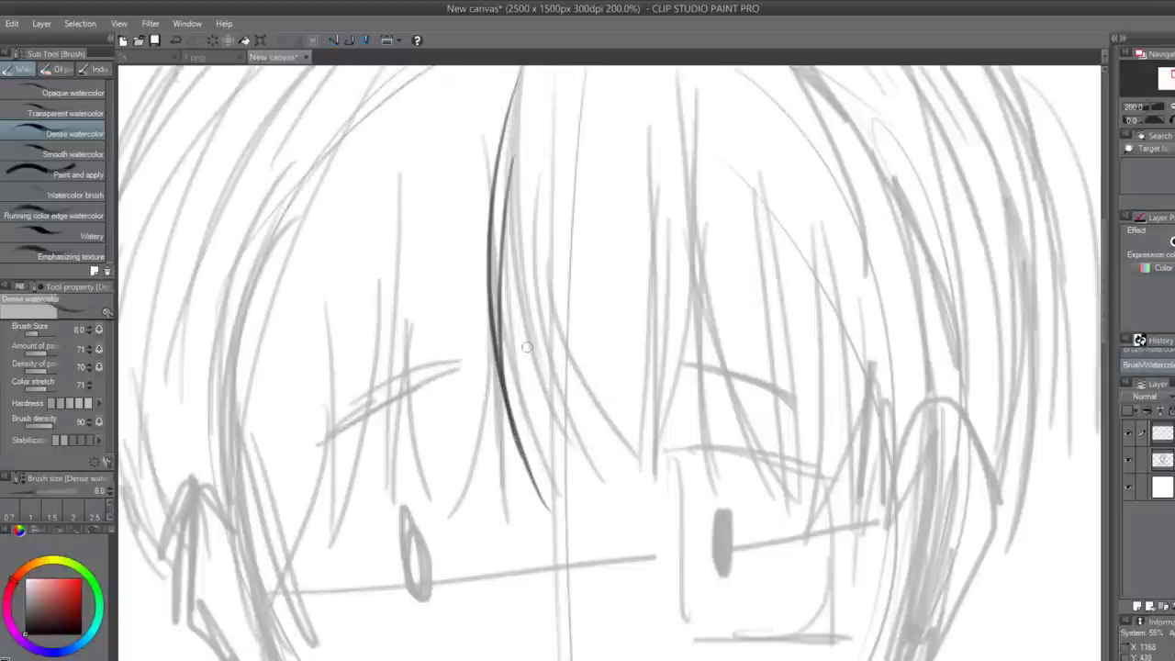
{"action": "left_click_drag", "start_coordinate": [512, 167], "coordinate": [547, 479]}
{"action": "key", "text": "ctrl+z"}
{"action": "left_click_drag", "start_coordinate": [511, 166], "coordinate": [548, 503]}
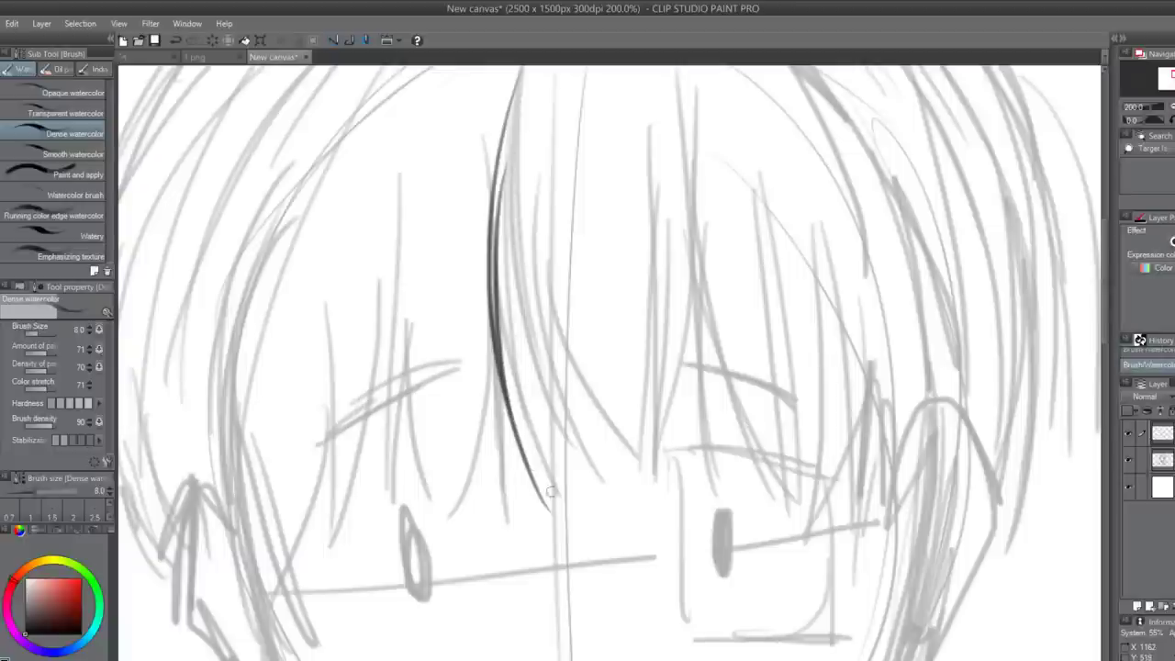
- Ink shorter curved strands branching inside the first one, ending with a sweep to the central lock's pointed tip
{"action": "left_click_drag", "start_coordinate": [500, 216], "coordinate": [603, 472]}
{"action": "key", "text": "ctrl+z"}
{"action": "left_click_drag", "start_coordinate": [503, 260], "coordinate": [586, 478]}
{"action": "left_click_drag", "start_coordinate": [522, 299], "coordinate": [591, 482]}
{"action": "key", "text": "ctrl+z"}
{"action": "left_click_drag", "start_coordinate": [510, 263], "coordinate": [563, 459]}
{"action": "key", "text": "ctrl+z"}
{"action": "left_click_drag", "start_coordinate": [516, 274], "coordinate": [564, 454]}
{"action": "left_click_drag", "start_coordinate": [518, 337], "coordinate": [661, 478]}
- Ink the near-vertical right edge of the central fringe lock, rising from its tip
{"action": "left_click_drag", "start_coordinate": [656, 164], "coordinate": [646, 443]}
{"action": "key", "text": "ctrl+z"}
{"action": "left_click_drag", "start_coordinate": [655, 207], "coordinate": [648, 473]}
{"action": "left_click_drag", "start_coordinate": [669, 221], "coordinate": [656, 404]}
{"action": "left_click_drag", "start_coordinate": [665, 163], "coordinate": [662, 373]}
{"action": "key", "text": "ctrl+z"}
{"action": "key", "text": "ctrl+z"}
- Layer tapered strands along the central lock's right edge, including a longer outer strand curving in toward the tip
{"action": "left_click_drag", "start_coordinate": [679, 126], "coordinate": [657, 407]}
{"action": "key", "text": "ctrl+z"}
{"action": "left_click_drag", "start_coordinate": [694, 149], "coordinate": [669, 419]}
{"action": "mouse_move", "coordinate": [666, 186]}
{"action": "left_mouse_down"}
{"action": "mouse_move", "coordinate": [648, 459]}
{"action": "mouse_move", "coordinate": [677, 369]}
{"action": "mouse_move", "coordinate": [654, 461]}
{"action": "left_mouse_up"}
{"action": "key", "text": "ctrl+z"}
{"action": "key", "text": "ctrl+z"}
{"action": "key", "text": "ctrl+z"}
{"action": "left_click_drag", "start_coordinate": [659, 228], "coordinate": [653, 431]}
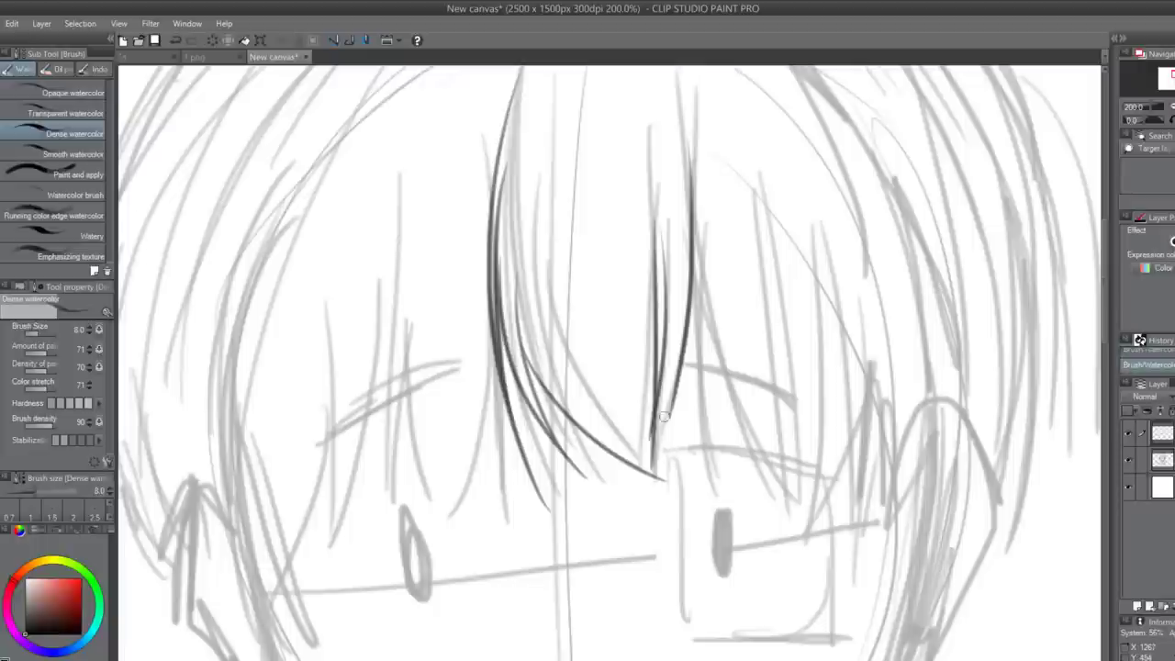
{"action": "key", "text": "ctrl+z"}
{"action": "left_click_drag", "start_coordinate": [654, 187], "coordinate": [653, 437]}
{"action": "key", "text": "ctrl+z"}
{"action": "mouse_move", "coordinate": [654, 156]}
{"action": "left_mouse_down"}
{"action": "mouse_move", "coordinate": [668, 278]}
{"action": "mouse_move", "coordinate": [662, 413]}
{"action": "left_mouse_up"}
{"action": "left_click_drag", "start_coordinate": [589, 125], "coordinate": [616, 366]}
{"action": "left_click_drag", "start_coordinate": [565, 243], "coordinate": [650, 450]}
{"action": "key", "text": "ctrl+z"}
{"action": "key", "text": "ctrl+z"}
- Hide the rough sketch layer and try a long thin strand inside the central fringe lock
{"action": "left_click", "coordinate": [1129, 459]}
{"action": "mouse_move", "coordinate": [569, 122]}
{"action": "left_mouse_down"}
{"action": "mouse_move", "coordinate": [578, 298]}
{"action": "mouse_move", "coordinate": [607, 387]}
{"action": "left_mouse_up"}
{"action": "key", "text": "ctrl+z"}
{"action": "left_click_drag", "start_coordinate": [564, 93], "coordinate": [606, 413]}
{"action": "scroll", "coordinate": [625, 410], "scroll_direction": "down", "scroll_amount": 1}
{"action": "key", "text": "ctrl+z"}
- Ink thin tapered inner strands in the central lock, converging in pairs below the parting
{"action": "left_click_drag", "start_coordinate": [589, 116], "coordinate": [596, 353]}
{"action": "left_click_drag", "start_coordinate": [571, 248], "coordinate": [597, 363]}
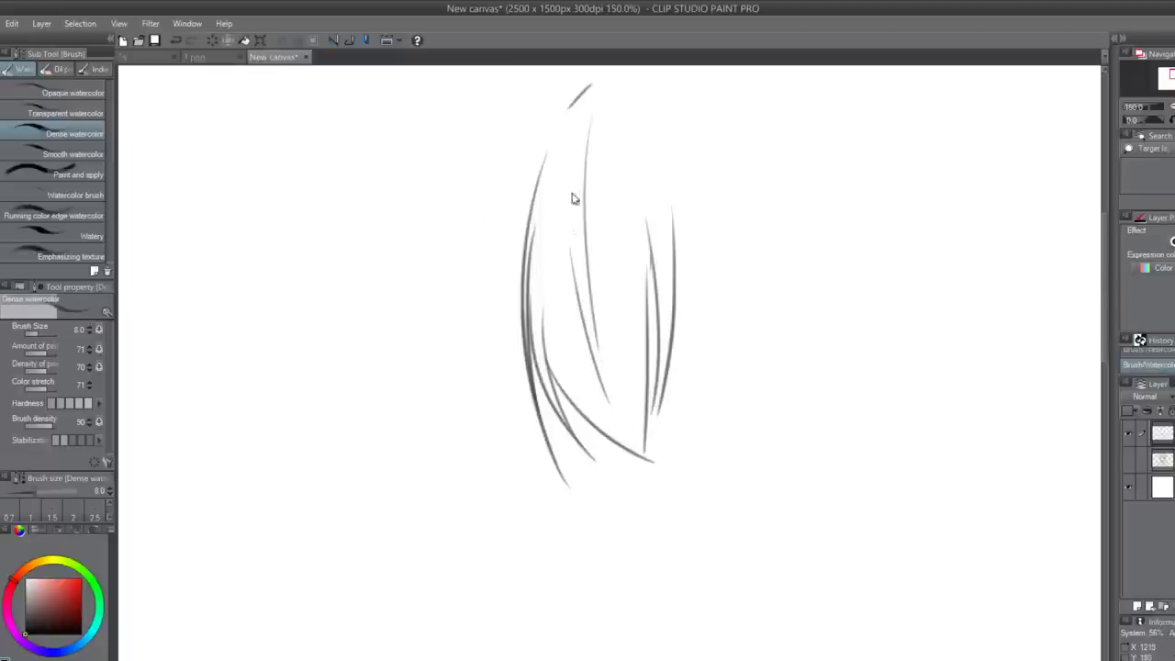
{"action": "key", "text": "ctrl+z"}
{"action": "left_click_drag", "start_coordinate": [563, 208], "coordinate": [620, 402]}
{"action": "left_click_drag", "start_coordinate": [637, 137], "coordinate": [615, 311]}
{"action": "left_click_drag", "start_coordinate": [619, 202], "coordinate": [614, 325]}
- Show the rough sketch layer again and ink a curved strand just right of the central fringe lock
{"action": "key", "text": "ctrl+minus"}
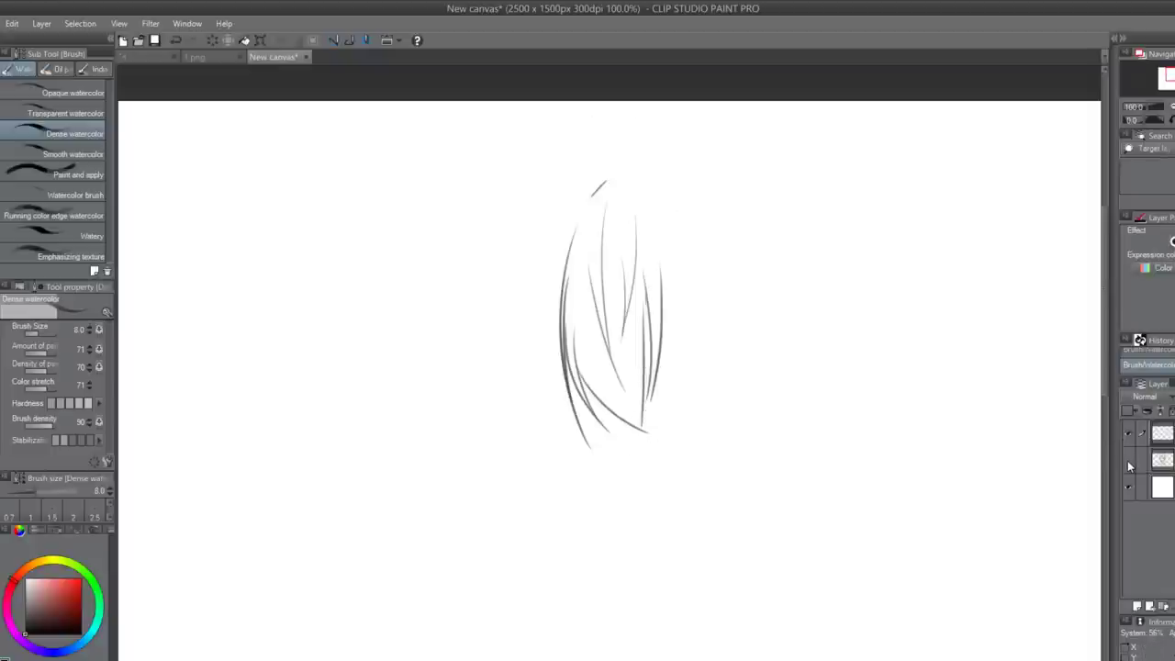
{"action": "left_click", "coordinate": [1130, 461]}
{"action": "left_click", "coordinate": [702, 331], "text": "ctrl"}
{"action": "left_click_drag", "start_coordinate": [654, 338], "coordinate": [659, 494]}
{"action": "left_click_drag", "start_coordinate": [661, 278], "coordinate": [657, 481]}
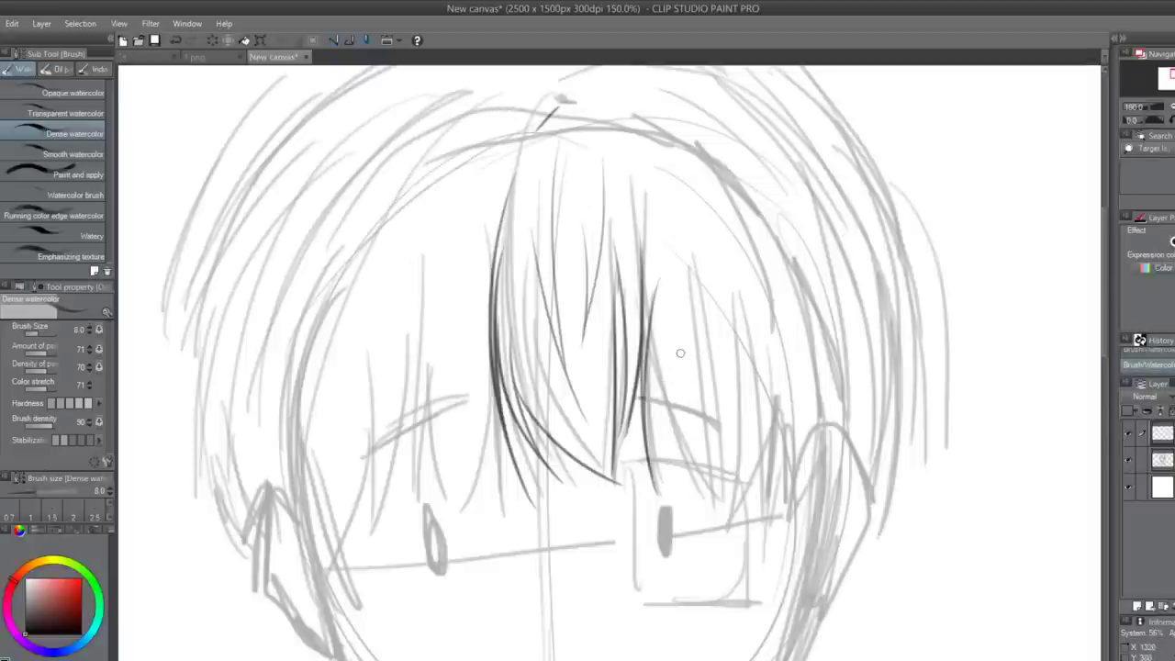
- Ink a tapered diagonal strand branching from the new strand over the brow on the right
{"action": "left_click_drag", "start_coordinate": [652, 333], "coordinate": [716, 508]}
{"action": "left_click_drag", "start_coordinate": [681, 349], "coordinate": [710, 496]}
{"action": "key", "text": "ctrl+z"}
{"action": "key", "text": "ctrl+z"}
{"action": "left_click_drag", "start_coordinate": [654, 353], "coordinate": [715, 507]}
- Try long strands sweeping inward from the outer hair to the ear on the right, and undo them
{"action": "left_click_drag", "start_coordinate": [880, 152], "coordinate": [826, 422]}
{"action": "left_click_drag", "start_coordinate": [832, 218], "coordinate": [769, 470]}
{"action": "left_click_drag", "start_coordinate": [918, 151], "coordinate": [834, 459]}
{"action": "key", "text": "ctrl+z"}
{"action": "key", "text": "ctrl+z"}
{"action": "key", "text": "ctrl+z"}
{"action": "key", "text": "ctrl+z"}
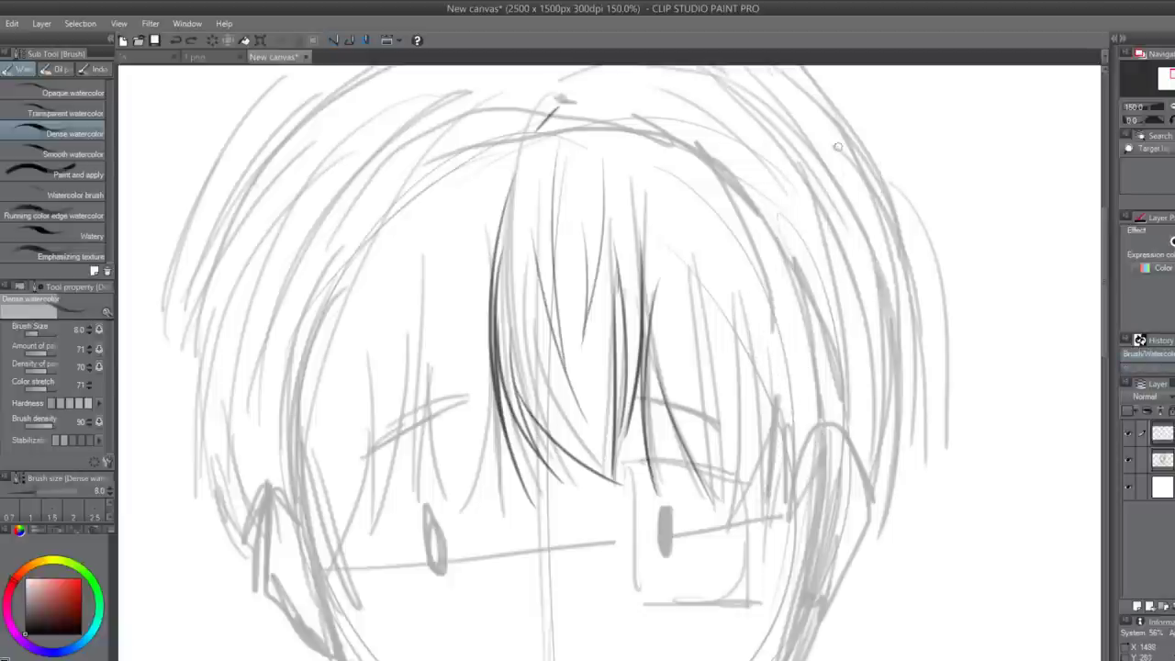
- Try overlapping outer strands on the right side of the hair whose tips converge above the ear, and undo them
{"action": "left_click_drag", "start_coordinate": [846, 181], "coordinate": [908, 454]}
{"action": "mouse_move", "coordinate": [897, 140]}
{"action": "left_mouse_down"}
{"action": "mouse_move", "coordinate": [904, 446]}
{"action": "mouse_move", "coordinate": [929, 454]}
{"action": "left_mouse_up"}
{"action": "key", "text": "ctrl+z"}
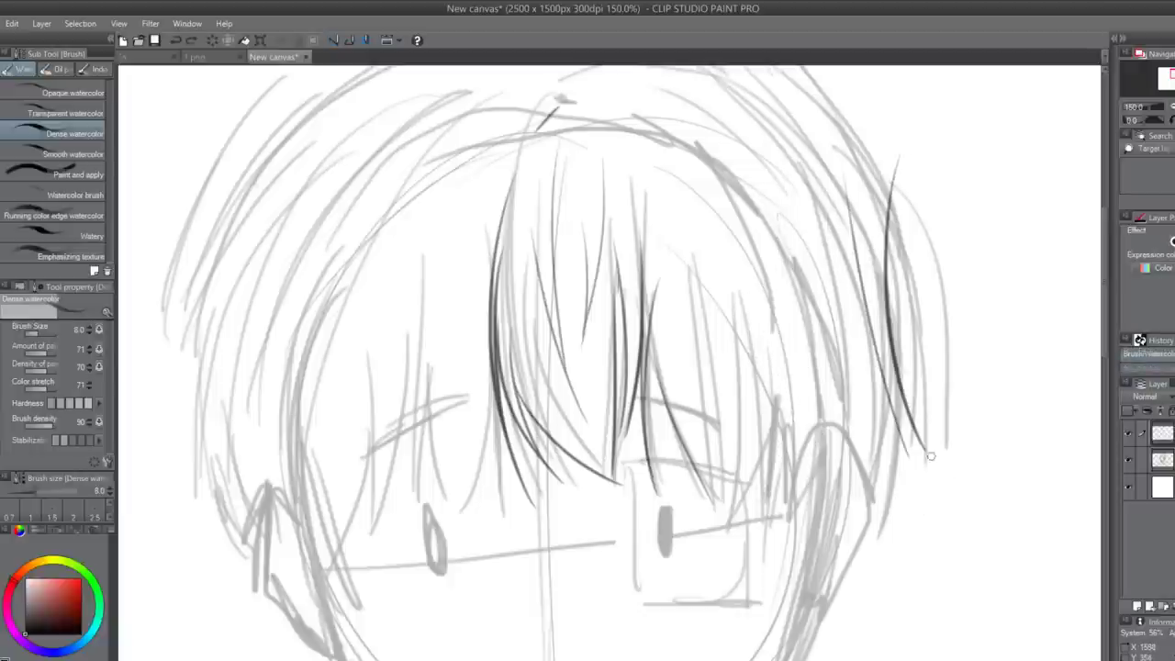
{"action": "key", "text": "ctrl+z"}
{"action": "key", "text": "ctrl+z"}
{"action": "mouse_move", "coordinate": [879, 163]}
{"action": "left_mouse_down"}
{"action": "mouse_move", "coordinate": [888, 251]}
{"action": "mouse_move", "coordinate": [907, 450]}
{"action": "left_mouse_up"}
{"action": "left_click_drag", "start_coordinate": [930, 156], "coordinate": [904, 386]}
{"action": "key", "text": "ctrl+z"}
{"action": "key", "text": "ctrl+z"}
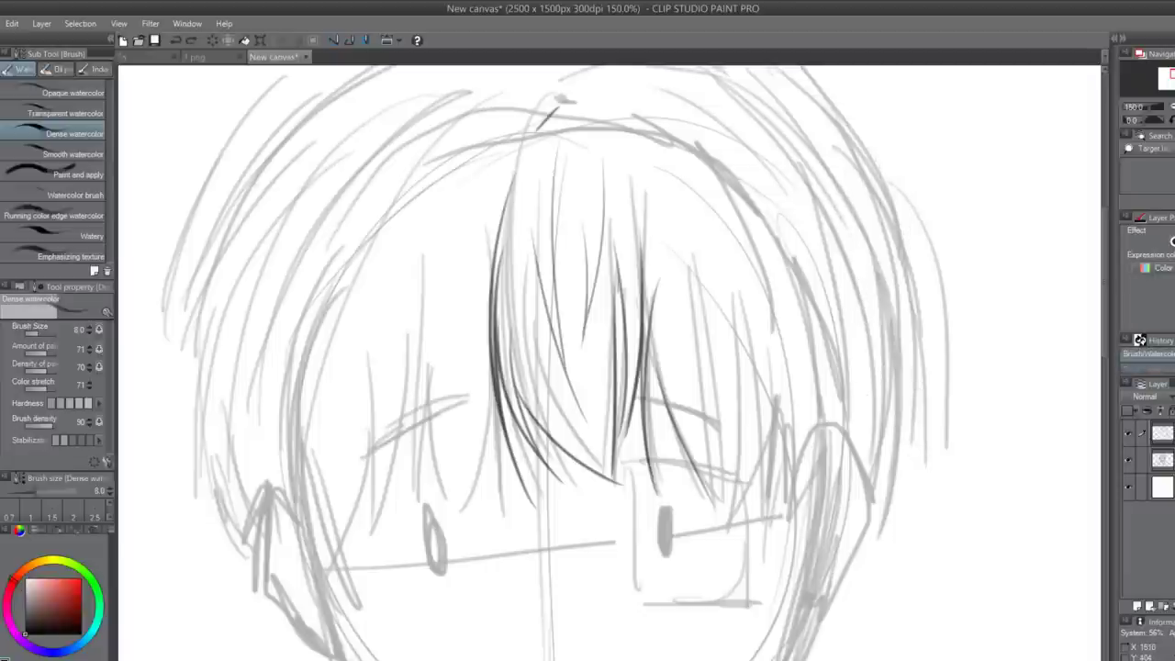
- Try straight V-shaped spikes on the outer right edge of the hair, and undo them
{"action": "left_click_drag", "start_coordinate": [872, 138], "coordinate": [914, 306]}
{"action": "left_click_drag", "start_coordinate": [937, 122], "coordinate": [912, 312]}
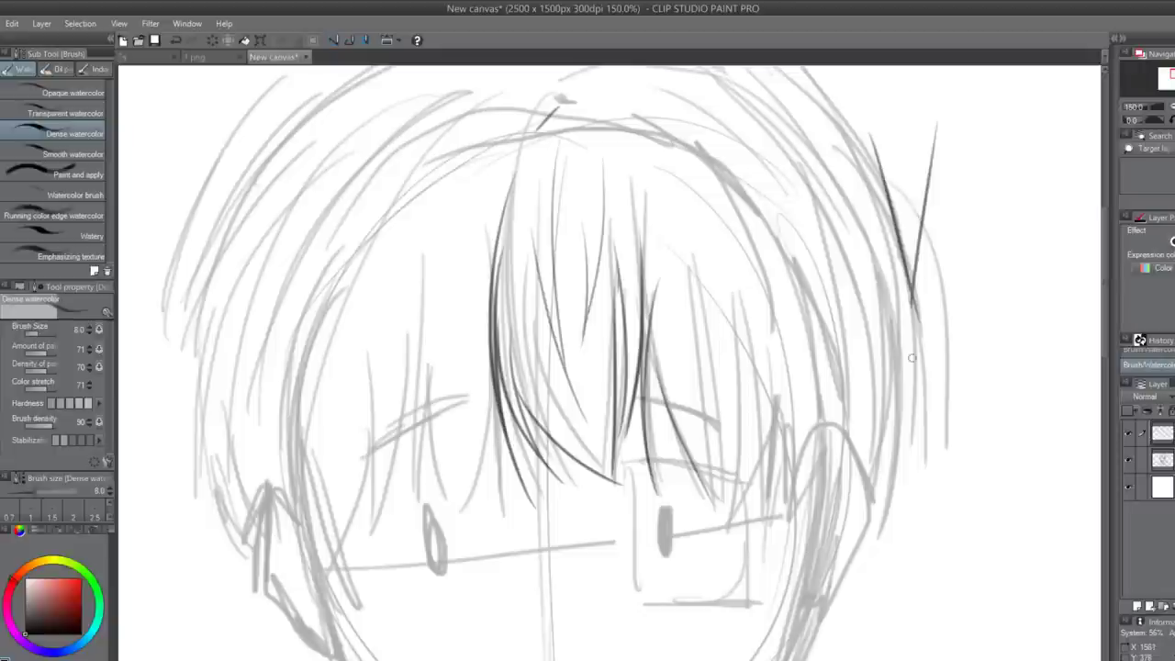
{"action": "left_click_drag", "start_coordinate": [935, 152], "coordinate": [957, 253]}
{"action": "left_click_drag", "start_coordinate": [942, 125], "coordinate": [957, 261]}
{"action": "key", "text": "ctrl+z"}
{"action": "key", "text": "ctrl+z"}
{"action": "key", "text": "ctrl+z"}
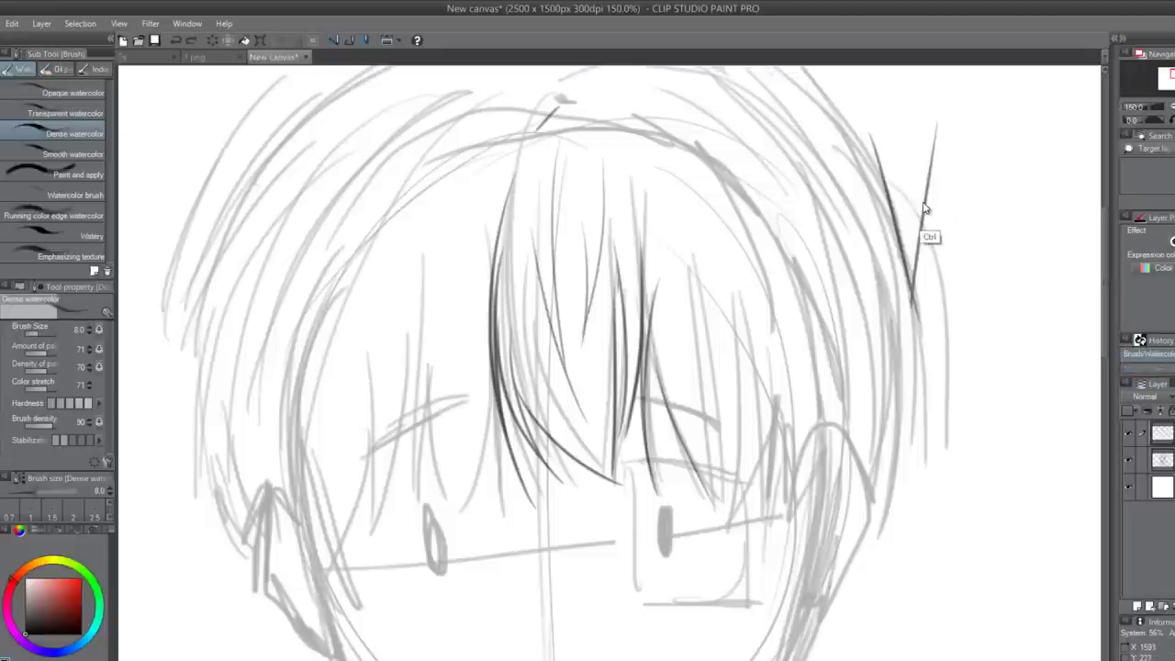
{"action": "key", "text": "ctrl+z"}
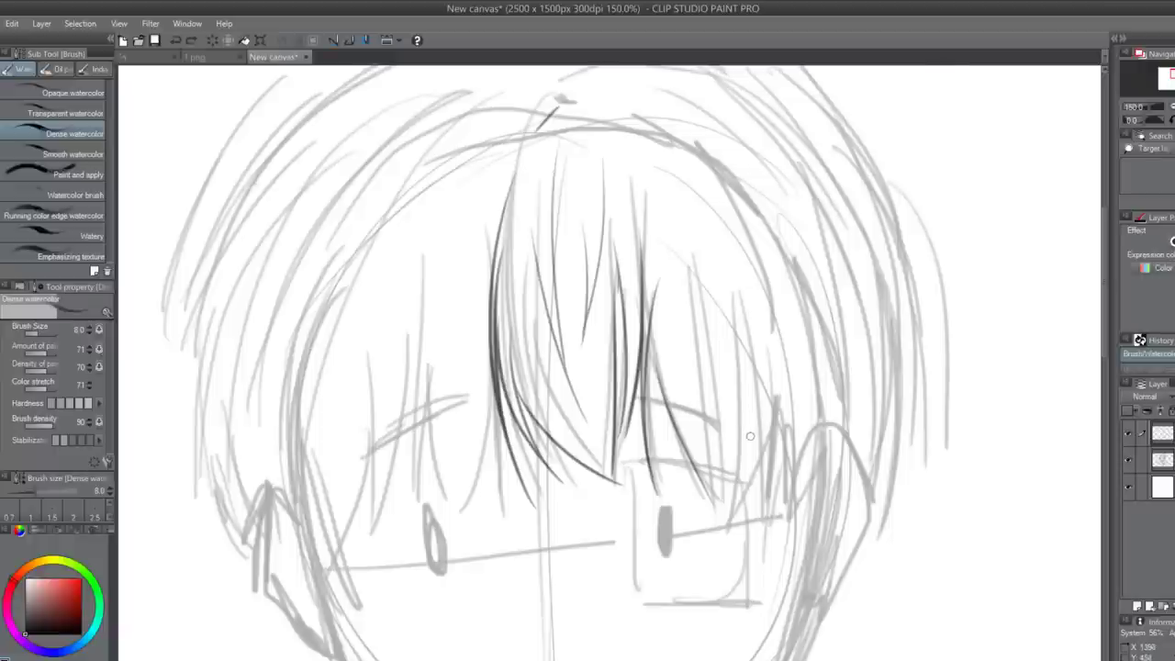
- Redraw the upper end of the diagonal strand where it joins the curved strand beside the central lock
{"action": "scroll", "coordinate": [716, 454], "scroll_direction": "up", "scroll_amount": 1}
{"action": "scroll", "coordinate": [629, 307], "scroll_direction": "up", "scroll_amount": 2}
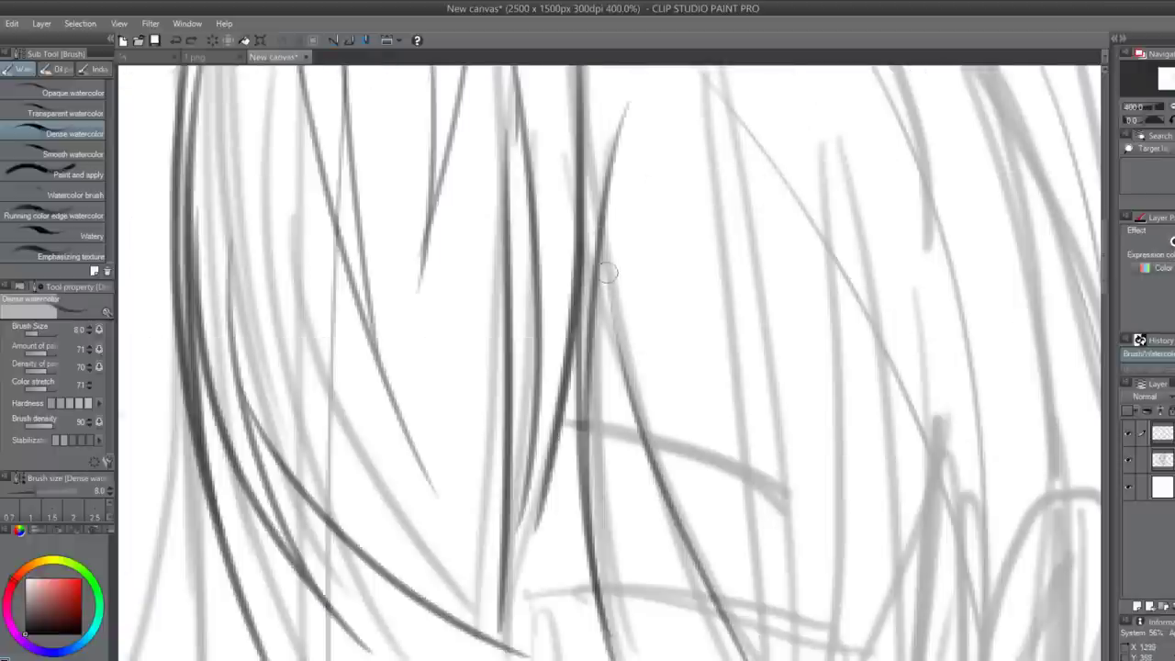
{"action": "key", "text": "ctrl+z"}
{"action": "left_click_drag", "start_coordinate": [603, 239], "coordinate": [629, 392]}
{"action": "scroll", "coordinate": [625, 420], "scroll_direction": "down", "scroll_amount": 2}
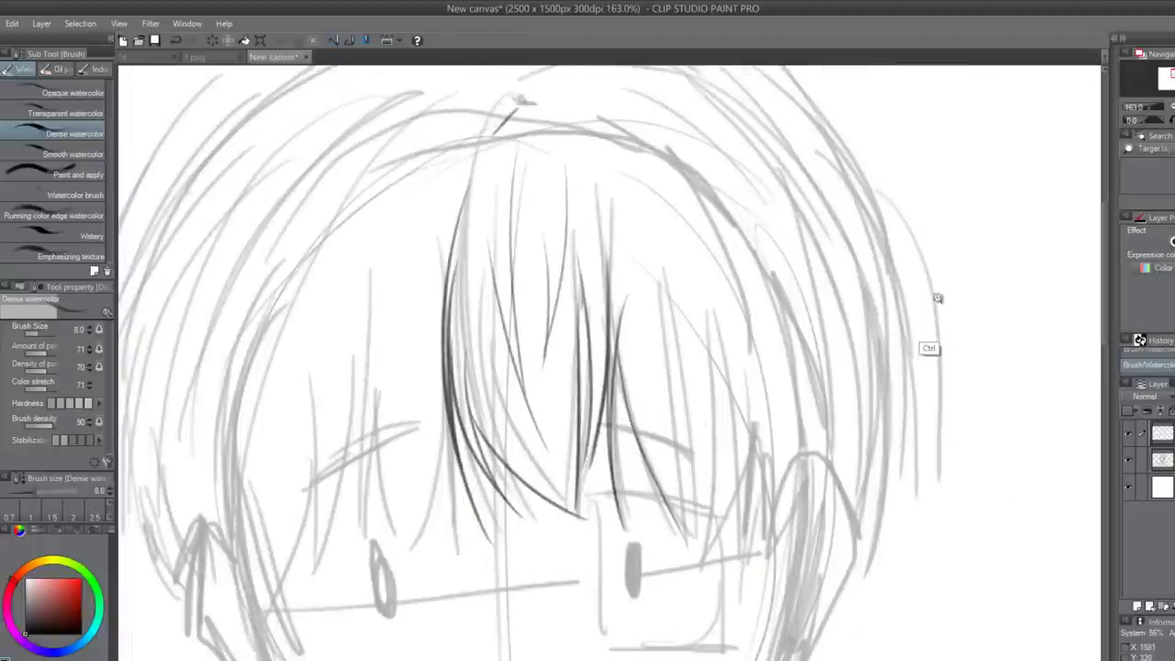
- Try a jagged zigzag hair clump over the outer hair on the right, check it without the sketch, and undo it
{"action": "mouse_move", "coordinate": [942, 265]}
{"action": "left_mouse_down"}
{"action": "mouse_move", "coordinate": [861, 222]}
{"action": "mouse_move", "coordinate": [919, 275]}
{"action": "mouse_move", "coordinate": [812, 269]}
{"action": "left_mouse_up"}
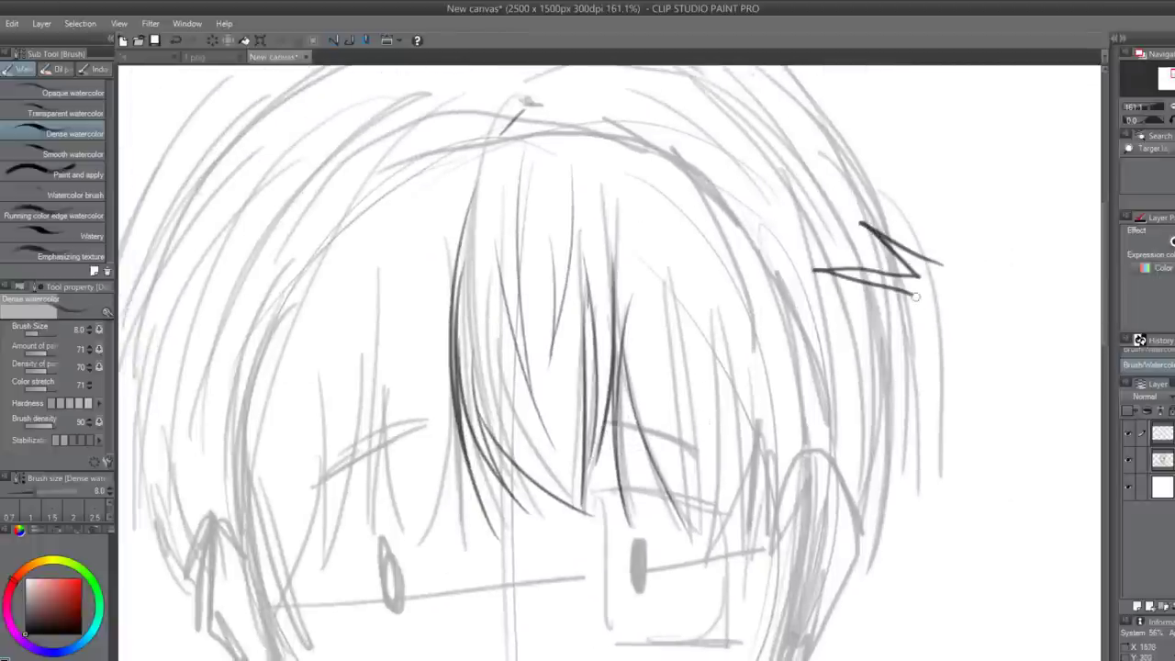
{"action": "mouse_move", "coordinate": [934, 302]}
{"action": "left_mouse_down"}
{"action": "mouse_move", "coordinate": [871, 300]}
{"action": "mouse_move", "coordinate": [924, 318]}
{"action": "left_mouse_up"}
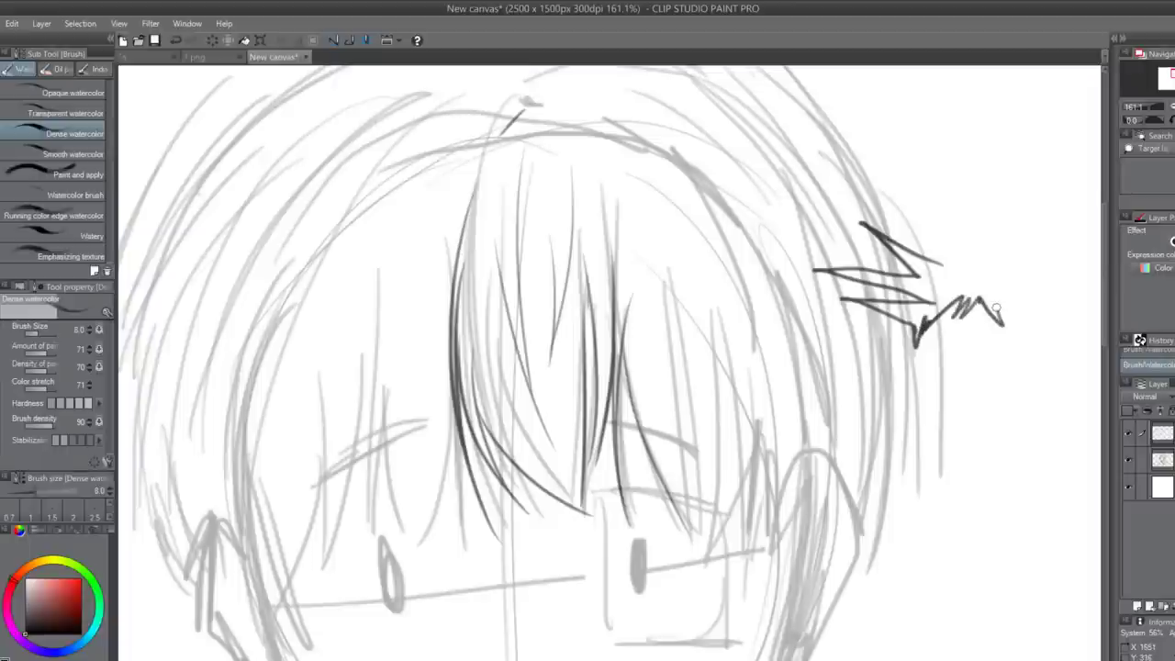
{"action": "mouse_move", "coordinate": [941, 265]}
{"action": "left_mouse_down"}
{"action": "mouse_move", "coordinate": [1011, 288]}
{"action": "mouse_move", "coordinate": [1060, 276]}
{"action": "mouse_move", "coordinate": [1022, 312]}
{"action": "left_mouse_up"}
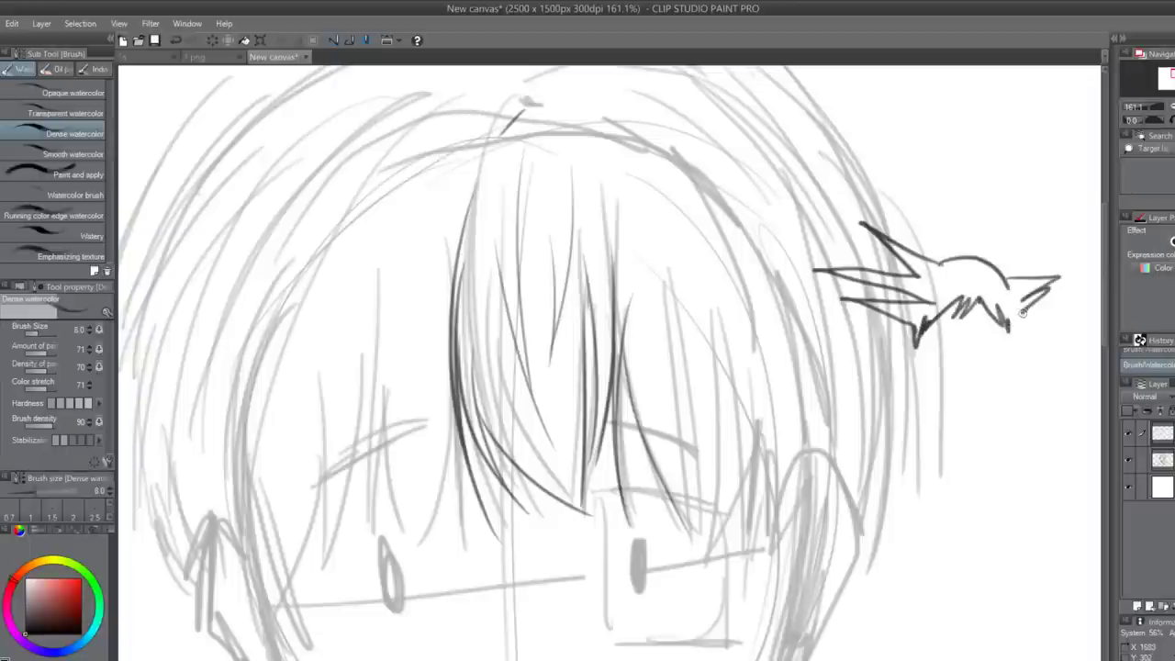
{"action": "mouse_move", "coordinate": [928, 331]}
{"action": "left_mouse_down"}
{"action": "mouse_move", "coordinate": [948, 380]}
{"action": "mouse_move", "coordinate": [1002, 335]}
{"action": "mouse_move", "coordinate": [960, 346]}
{"action": "left_mouse_up"}
{"action": "left_click", "coordinate": [1127, 459]}
{"action": "left_click", "coordinate": [1131, 458]}
{"action": "key", "text": "ctrl+z"}
{"action": "key", "text": "ctrl+z"}
{"action": "key", "text": "ctrl+z"}
{"action": "key", "text": "ctrl+z"}
{"action": "key", "text": "ctrl+z"}
{"action": "key", "text": "ctrl+z"}
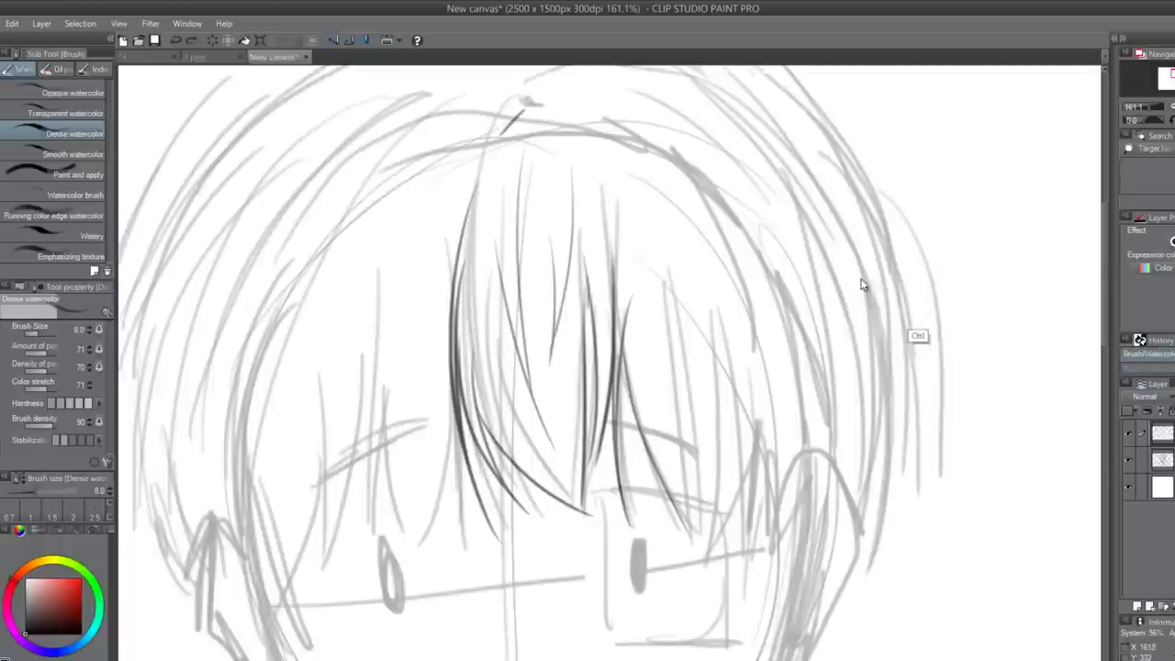
- Ink a tapered strand meeting the diagonal strand's tip, and hide the rough sketch layer to check the fringe
{"action": "scroll", "coordinate": [642, 368], "scroll_direction": "up", "scroll_amount": 4}
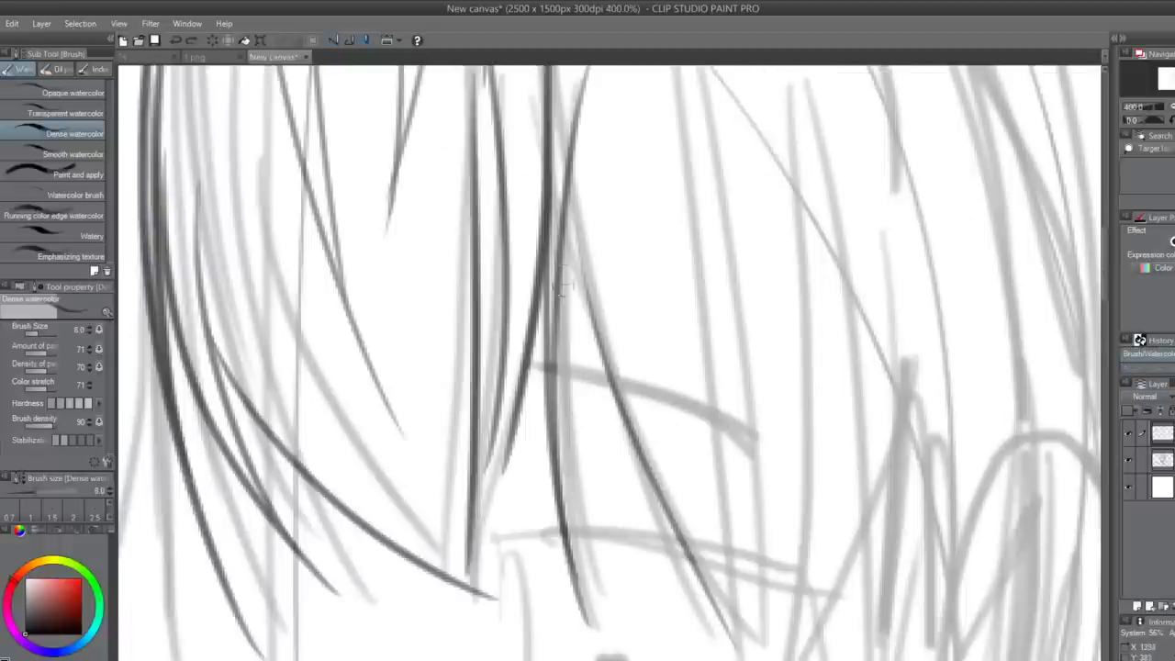
{"action": "scroll", "coordinate": [576, 296], "scroll_direction": "down", "scroll_amount": 3}
{"action": "left_click_drag", "start_coordinate": [575, 203], "coordinate": [635, 441]}
{"action": "key", "text": "ctrl+z"}
{"action": "scroll", "coordinate": [661, 551], "scroll_direction": "down", "scroll_amount": 1}
{"action": "left_click", "coordinate": [1130, 461]}
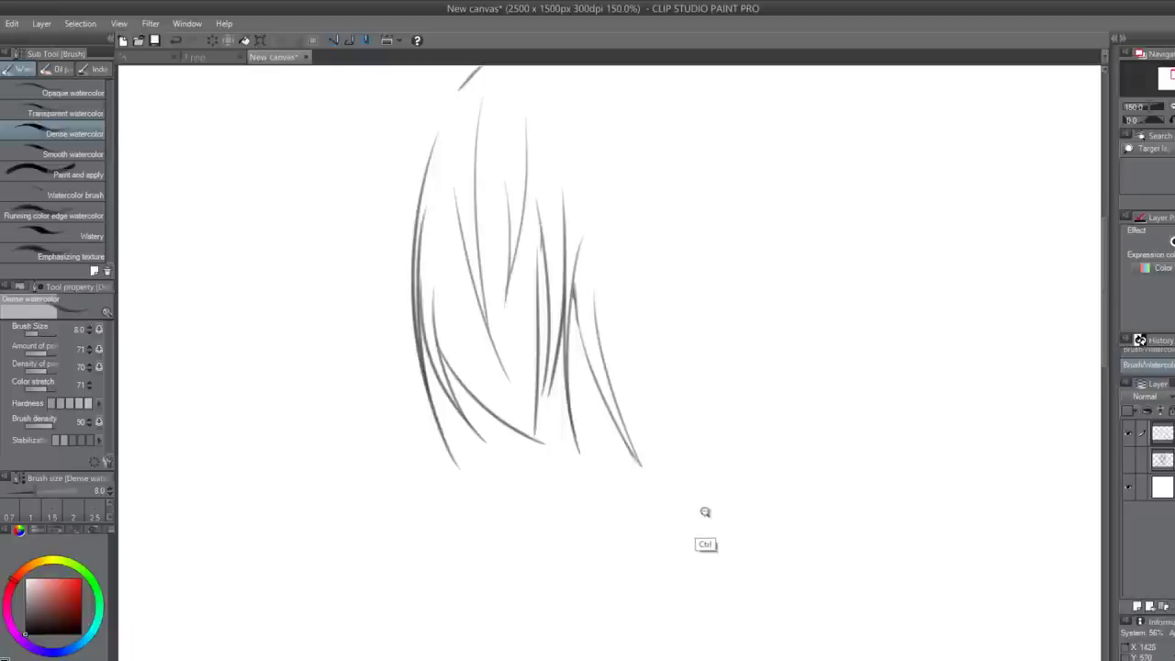
{"action": "scroll", "coordinate": [704, 513], "scroll_direction": "down", "scroll_amount": 2}
{"action": "scroll", "coordinate": [692, 487], "scroll_direction": "up", "scroll_amount": 2}
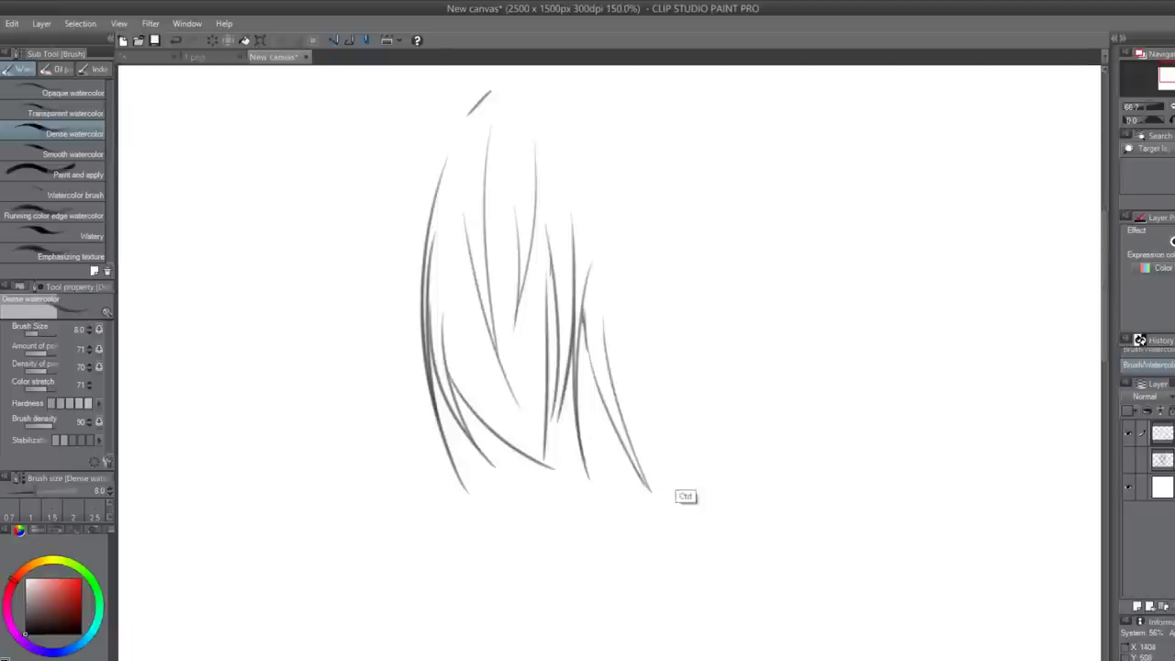
- Ink two closely spaced curved strands above the diagonal pair on the right of the fringe, and show the rough sketch layer again
{"action": "left_click_drag", "start_coordinate": [619, 184], "coordinate": [622, 347]}
{"action": "left_click_drag", "start_coordinate": [619, 244], "coordinate": [630, 390]}
{"action": "key", "text": "ctrl+z"}
{"action": "key", "text": "ctrl+z"}
{"action": "left_click_drag", "start_coordinate": [613, 174], "coordinate": [634, 393]}
{"action": "key", "text": "ctrl+z"}
{"action": "left_click_drag", "start_coordinate": [575, 154], "coordinate": [628, 371]}
{"action": "left_click_drag", "start_coordinate": [595, 240], "coordinate": [630, 368]}
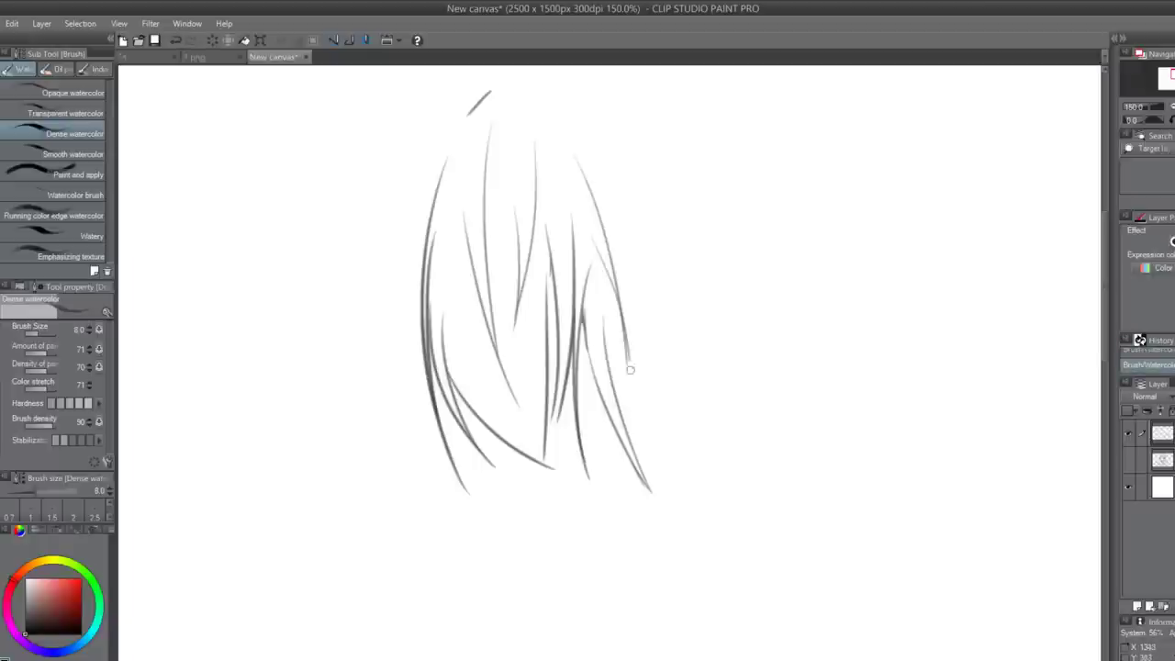
{"action": "key", "text": "ctrl+z"}
{"action": "left_click_drag", "start_coordinate": [598, 235], "coordinate": [625, 397]}
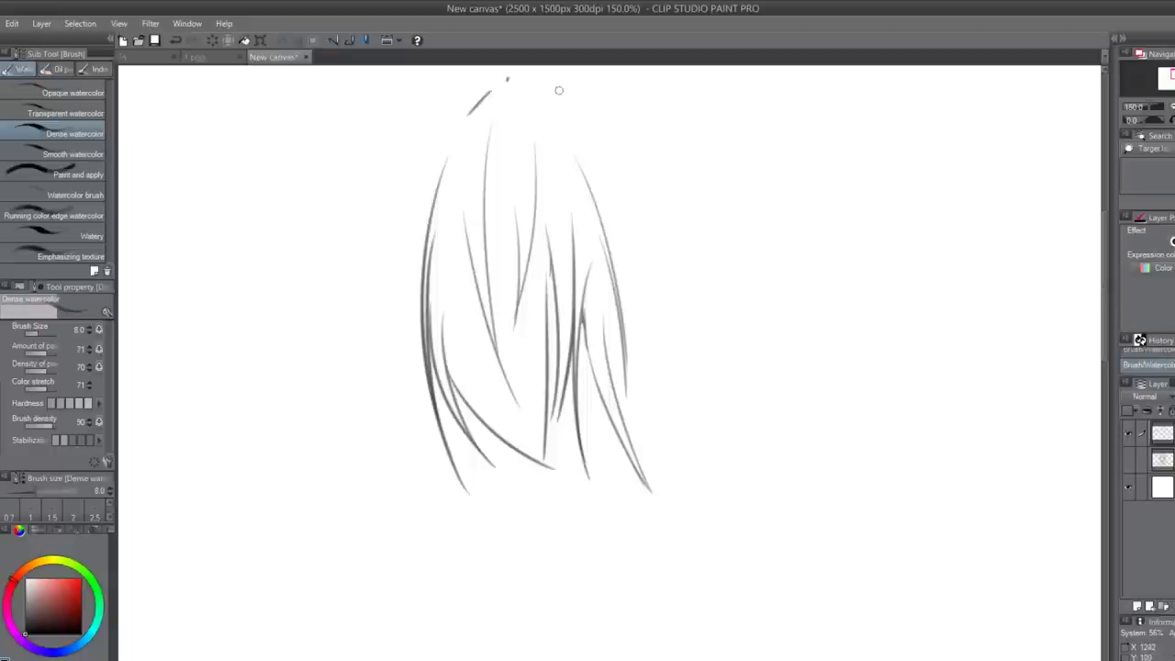
{"action": "left_click", "coordinate": [1129, 459]}
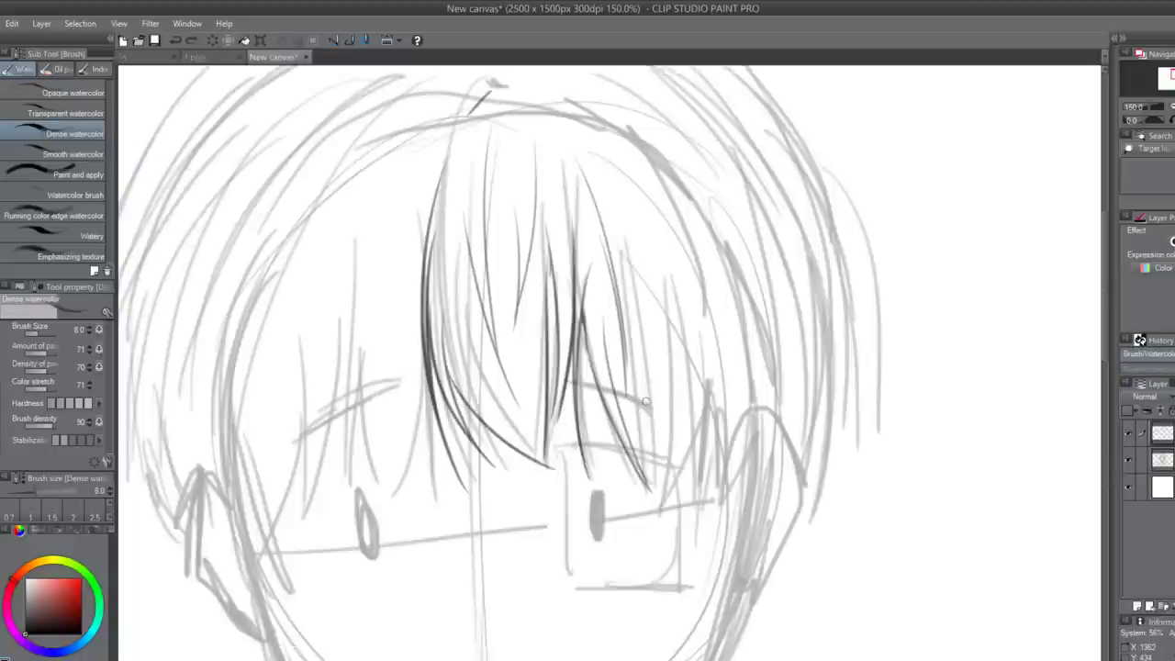
- Ink a short diagonal strand beside the existing pair and a long vertical strand coming down to meet its tip
{"action": "scroll", "coordinate": [664, 479], "scroll_direction": "up", "scroll_amount": 1}
{"action": "left_click_drag", "start_coordinate": [604, 367], "coordinate": [663, 480]}
{"action": "left_click_drag", "start_coordinate": [667, 204], "coordinate": [660, 499]}
{"action": "key", "text": "ctrl+z"}
{"action": "left_click_drag", "start_coordinate": [668, 193], "coordinate": [664, 498]}
- Rework the long curved strand that tapers past the tips of the diagonal strands, undoing the unsatisfactory tries
{"action": "left_click_drag", "start_coordinate": [700, 292], "coordinate": [660, 528]}
{"action": "key", "text": "ctrl+z"}
{"action": "mouse_move", "coordinate": [703, 264]}
{"action": "left_mouse_down"}
{"action": "mouse_move", "coordinate": [658, 534]}
{"action": "mouse_move", "coordinate": [704, 319]}
{"action": "mouse_move", "coordinate": [667, 517]}
{"action": "left_mouse_up"}
{"action": "key", "text": "ctrl+z"}
{"action": "key", "text": "ctrl+z"}
{"action": "left_click_drag", "start_coordinate": [707, 235], "coordinate": [643, 535]}
{"action": "key", "text": "ctrl+z"}
{"action": "left_click_drag", "start_coordinate": [703, 259], "coordinate": [638, 534]}
{"action": "key", "text": "ctrl+z"}
{"action": "mouse_move", "coordinate": [698, 277]}
{"action": "left_mouse_down"}
{"action": "mouse_move", "coordinate": [637, 537]}
{"action": "mouse_move", "coordinate": [662, 484]}
{"action": "mouse_move", "coordinate": [698, 271]}
{"action": "mouse_move", "coordinate": [645, 549]}
{"action": "left_mouse_up"}
{"action": "key", "text": "ctrl+z"}
- Draw a box in the empty area beside the head, fill it with overlapping loops as an illustration, and undo it all
{"action": "scroll", "coordinate": [654, 375], "scroll_direction": "down", "scroll_amount": 4}
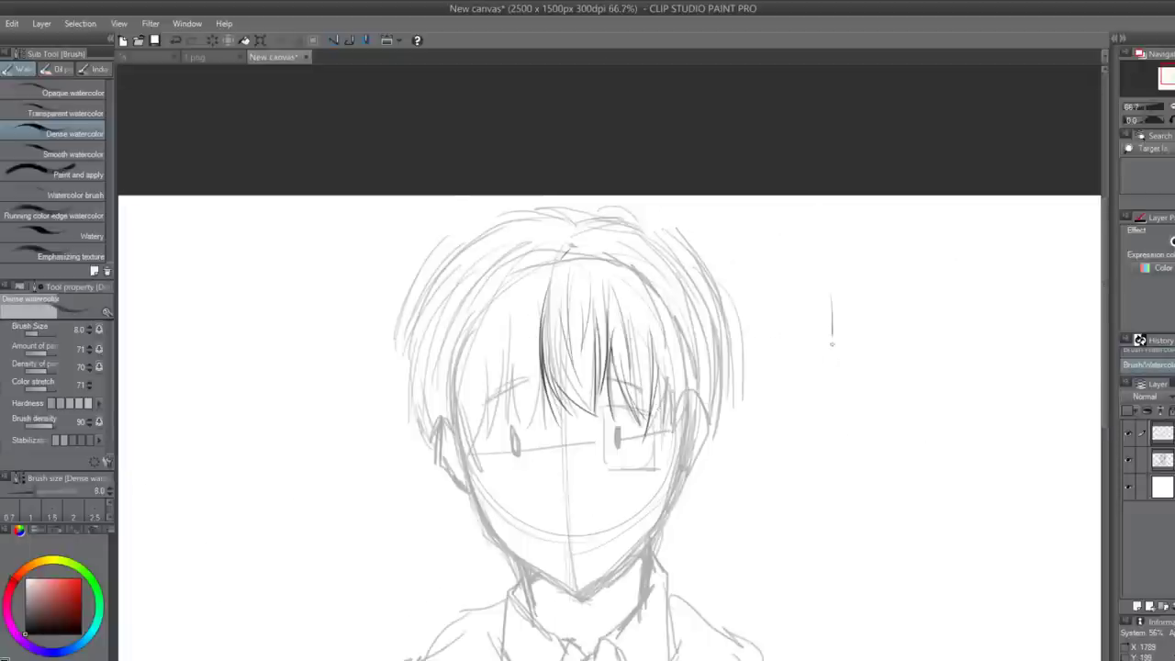
{"action": "mouse_move", "coordinate": [938, 272]}
{"action": "left_mouse_down"}
{"action": "mouse_move", "coordinate": [930, 384]}
{"action": "mouse_move", "coordinate": [823, 396]}
{"action": "left_mouse_up"}
{"action": "scroll", "coordinate": [900, 347], "scroll_direction": "up", "scroll_amount": 4}
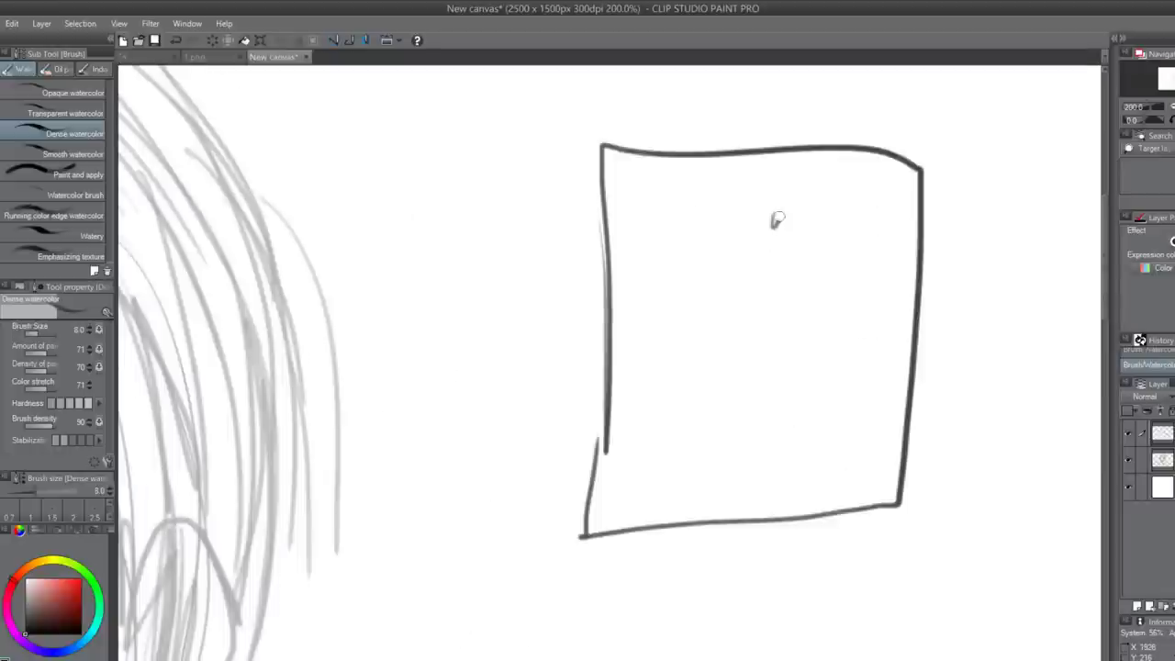
{"action": "mouse_move", "coordinate": [825, 199]}
{"action": "left_mouse_down"}
{"action": "mouse_move", "coordinate": [837, 228]}
{"action": "mouse_move", "coordinate": [863, 183]}
{"action": "mouse_move", "coordinate": [725, 225]}
{"action": "mouse_move", "coordinate": [634, 232]}
{"action": "mouse_move", "coordinate": [748, 262]}
{"action": "mouse_move", "coordinate": [821, 446]}
{"action": "mouse_move", "coordinate": [826, 266]}
{"action": "left_mouse_up"}
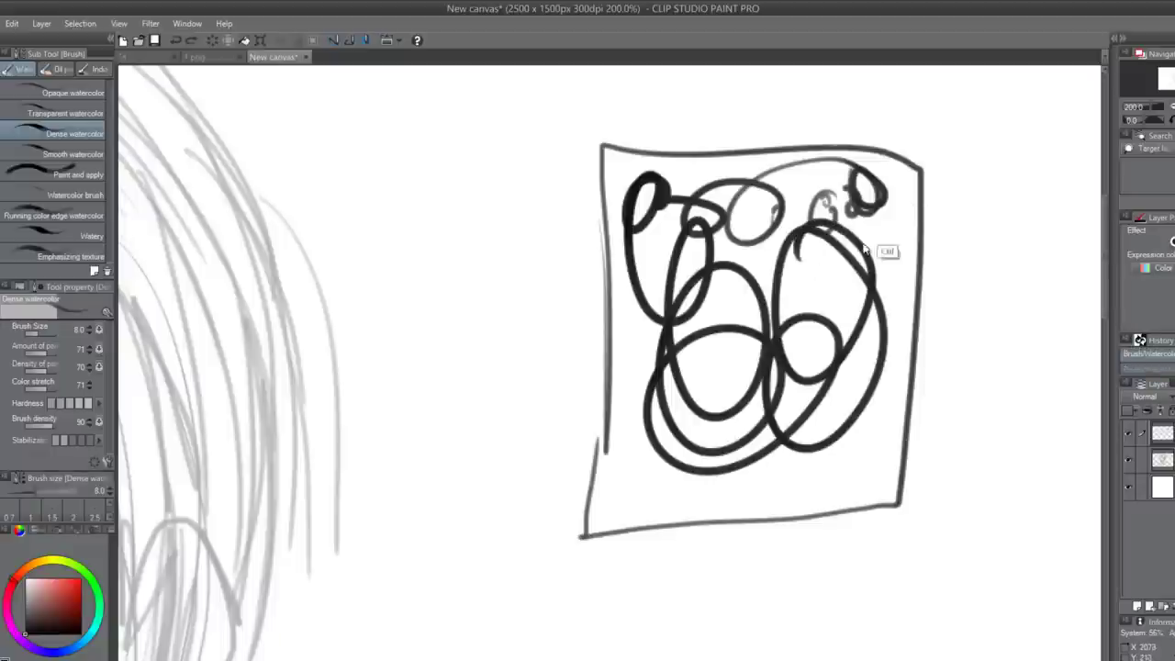
{"action": "key", "text": "ctrl+z"}
{"action": "key", "text": "ctrl+z"}
{"action": "key", "text": "ctrl+z"}
{"action": "key", "text": "ctrl+z"}
{"action": "key", "text": "ctrl+z"}
{"action": "key", "text": "ctrl+z"}
{"action": "scroll", "coordinate": [880, 232], "scroll_direction": "down", "scroll_amount": 3}
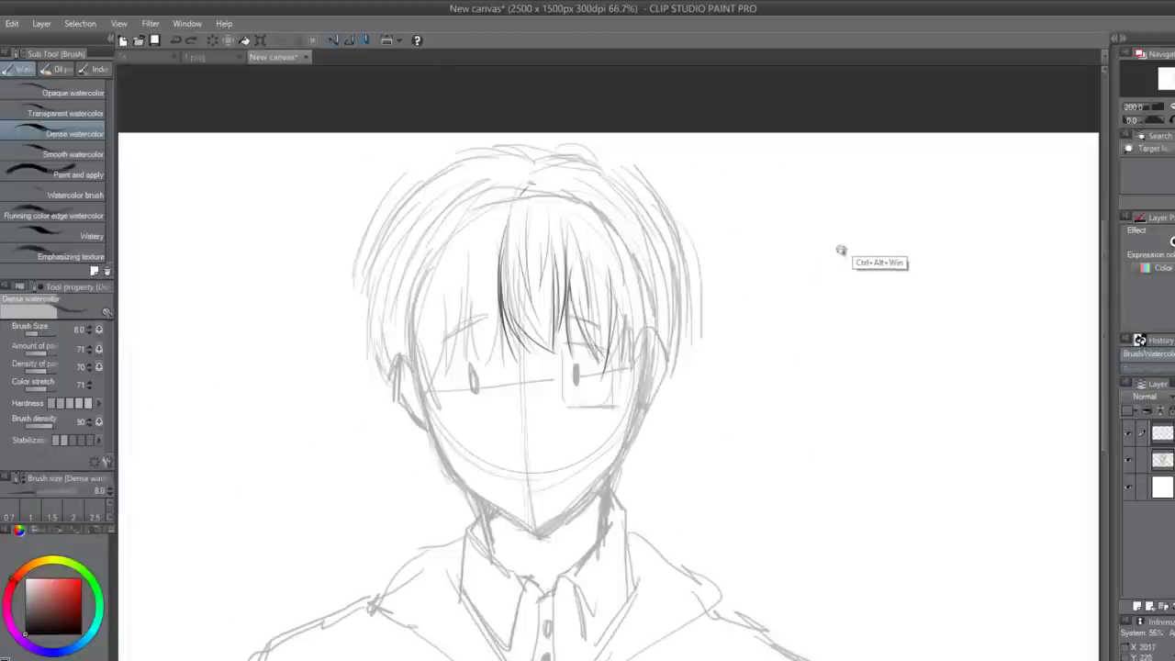
- Ink overlapping tapered strands between the right eye and the ear, continuing the fringe outward
{"action": "scroll", "coordinate": [640, 328], "scroll_direction": "up", "scroll_amount": 5}
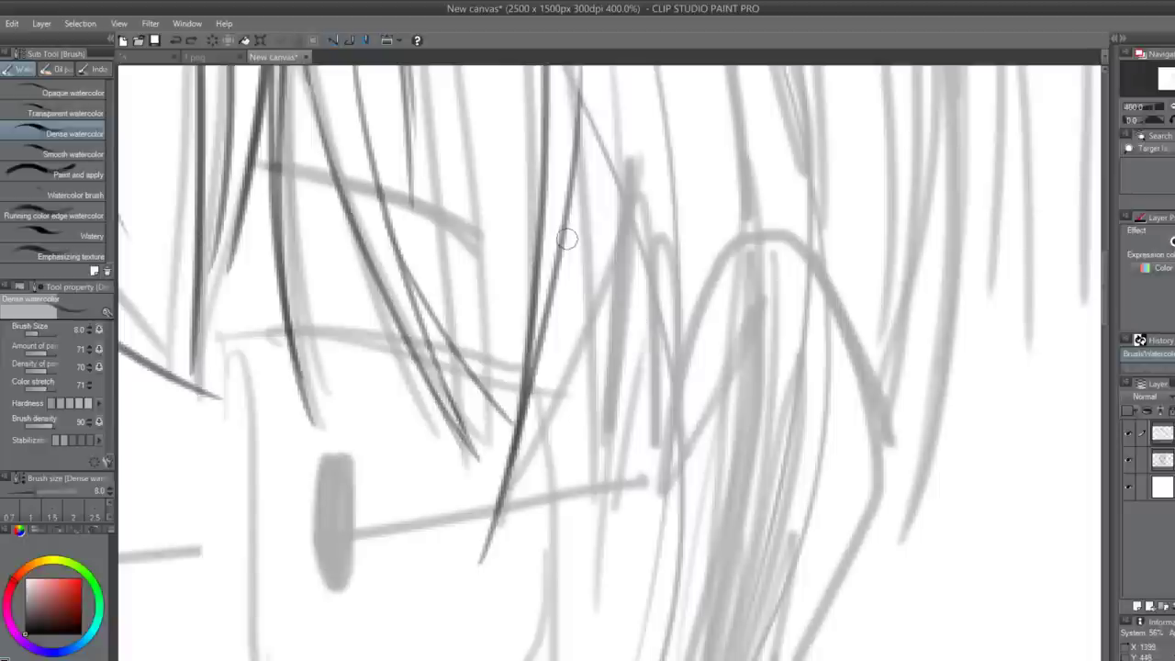
{"action": "scroll", "coordinate": [558, 441], "scroll_direction": "down", "scroll_amount": 2}
{"action": "left_click_drag", "start_coordinate": [551, 415], "coordinate": [557, 423]}
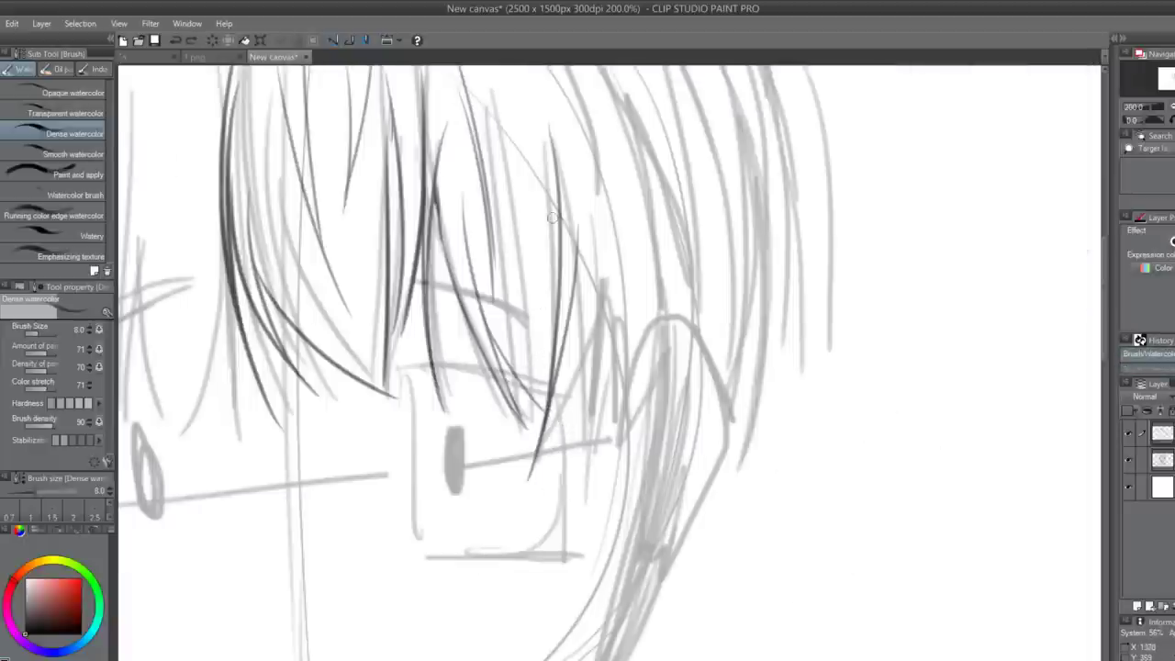
{"action": "left_click_drag", "start_coordinate": [550, 234], "coordinate": [551, 365]}
{"action": "scroll", "coordinate": [551, 367], "scroll_direction": "down", "scroll_amount": 1}
- Ink short tapered strands branching from the upper end of the long diagonal strand over the right ear
{"action": "left_click_drag", "start_coordinate": [679, 468], "coordinate": [678, 534]}
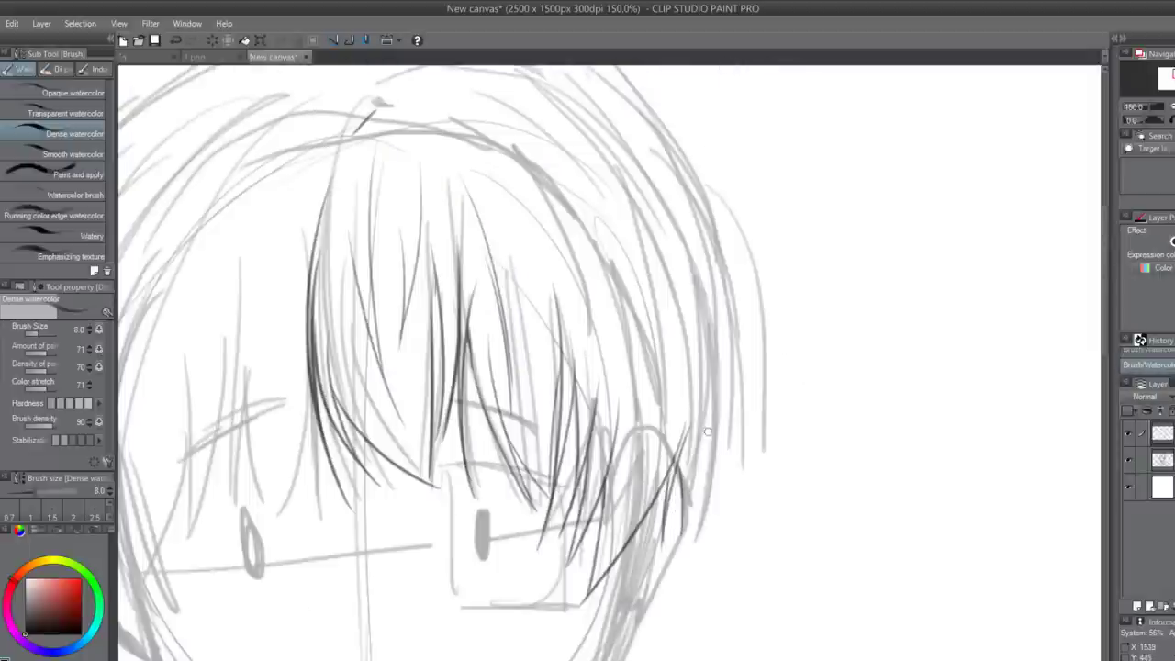
{"action": "key", "text": "ctrl+z"}
{"action": "left_click_drag", "start_coordinate": [681, 478], "coordinate": [678, 531]}
{"action": "key", "text": "ctrl+z"}
{"action": "left_click_drag", "start_coordinate": [687, 467], "coordinate": [672, 528]}
{"action": "left_click_drag", "start_coordinate": [711, 340], "coordinate": [664, 539]}
{"action": "key", "text": "ctrl+z"}
- Draw two example strands meeting at one tip outside the hair, mark them with an arrow stroke, and undo them
{"action": "left_click_drag", "start_coordinate": [728, 342], "coordinate": [844, 371]}
{"action": "key", "text": "ctrl+z"}
{"action": "left_click_drag", "start_coordinate": [812, 296], "coordinate": [729, 437]}
{"action": "left_click_drag", "start_coordinate": [780, 312], "coordinate": [725, 445]}
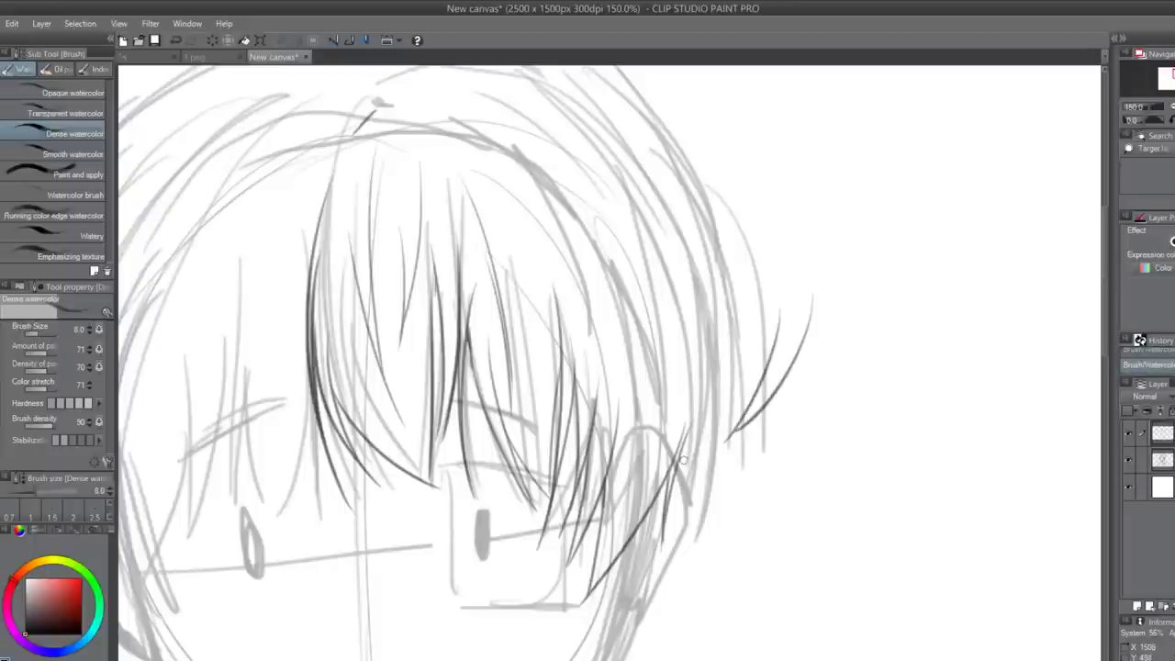
{"action": "left_click_drag", "start_coordinate": [905, 292], "coordinate": [857, 321]}
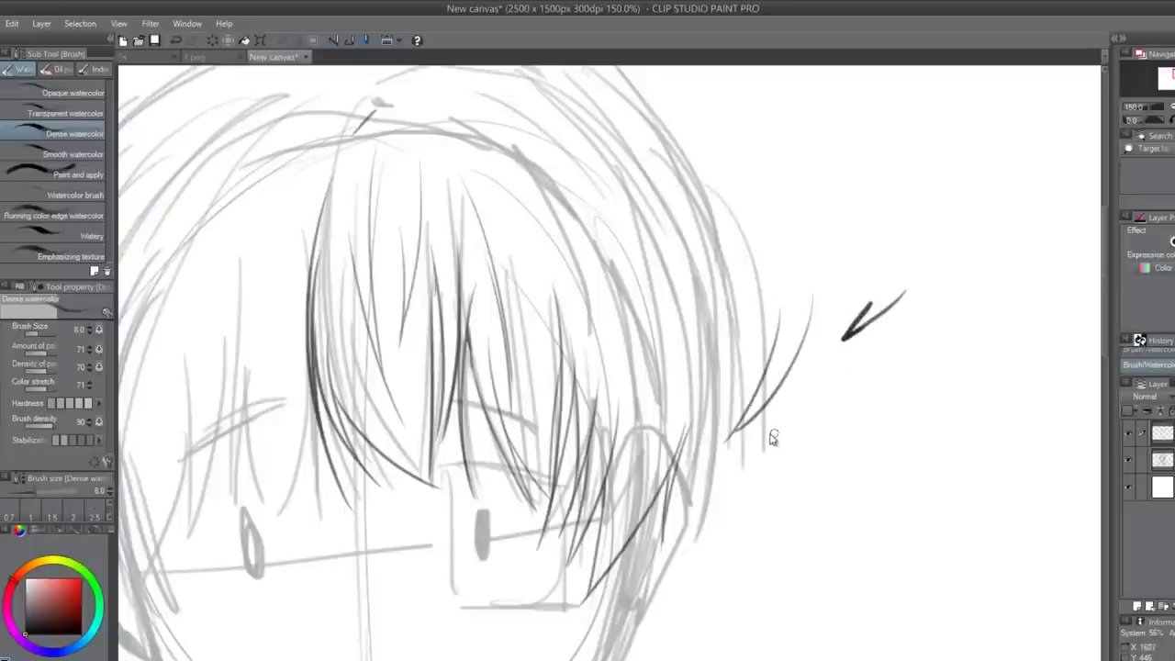
{"action": "key", "text": "ctrl+z"}
{"action": "key", "text": "ctrl+z"}
{"action": "key", "text": "ctrl+z"}
- Add another thin strand to the small cluster over the right ear, closing its narrow tip
{"action": "scroll", "coordinate": [695, 506], "scroll_direction": "up", "scroll_amount": 1}
{"action": "left_click_drag", "start_coordinate": [667, 440], "coordinate": [650, 537]}
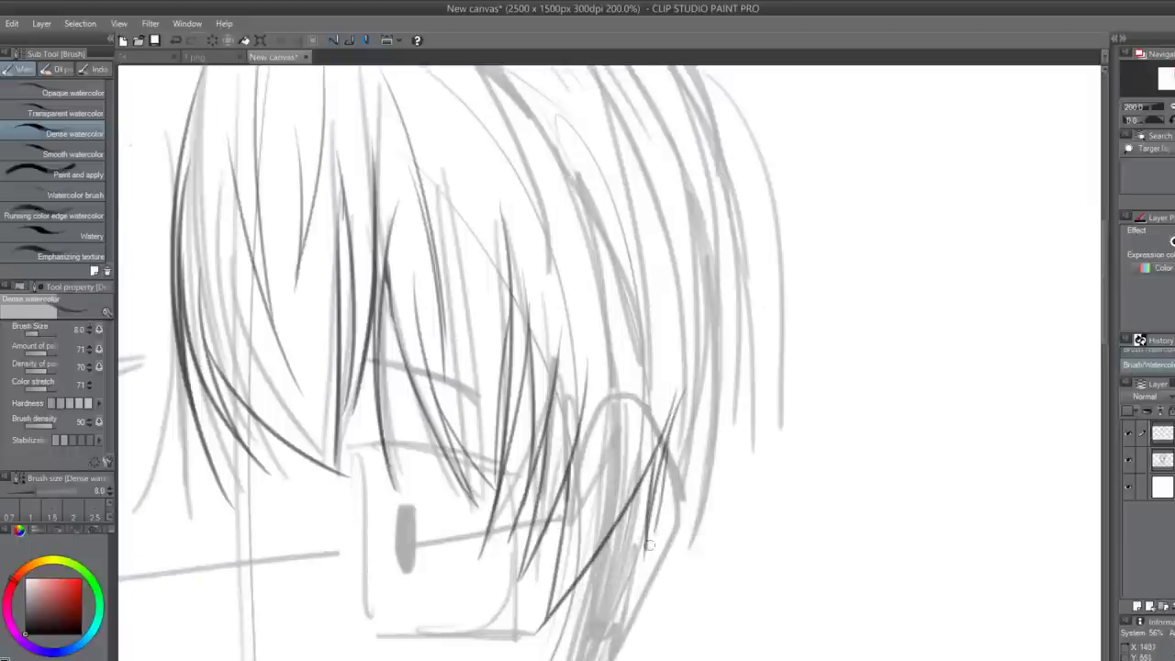
{"action": "mouse_move", "coordinate": [703, 343]}
{"action": "left_mouse_down"}
{"action": "mouse_move", "coordinate": [650, 537]}
{"action": "mouse_move", "coordinate": [659, 520]}
{"action": "left_mouse_up"}
{"action": "key", "text": "ctrl+z"}
- Try long curved example strokes in the empty area outside the hair on the right, and undo them
{"action": "left_click_drag", "start_coordinate": [891, 226], "coordinate": [786, 386]}
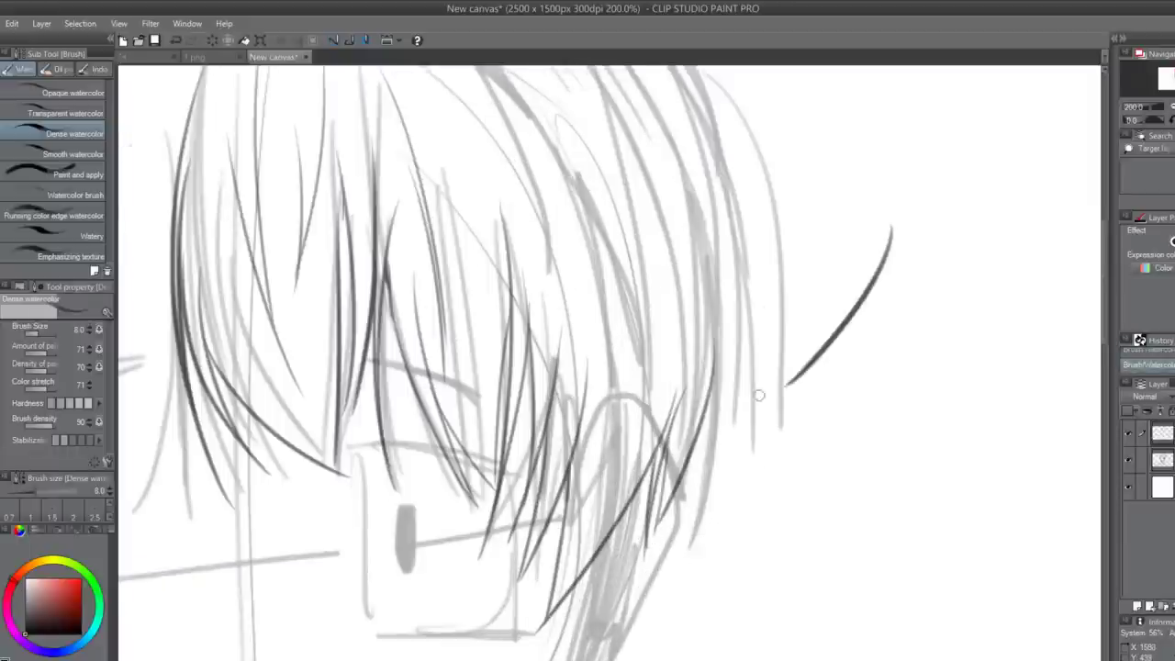
{"action": "left_click_drag", "start_coordinate": [936, 229], "coordinate": [724, 447]}
{"action": "key", "text": "ctrl+z"}
{"action": "key", "text": "ctrl+z"}
{"action": "key", "text": "ctrl+z"}
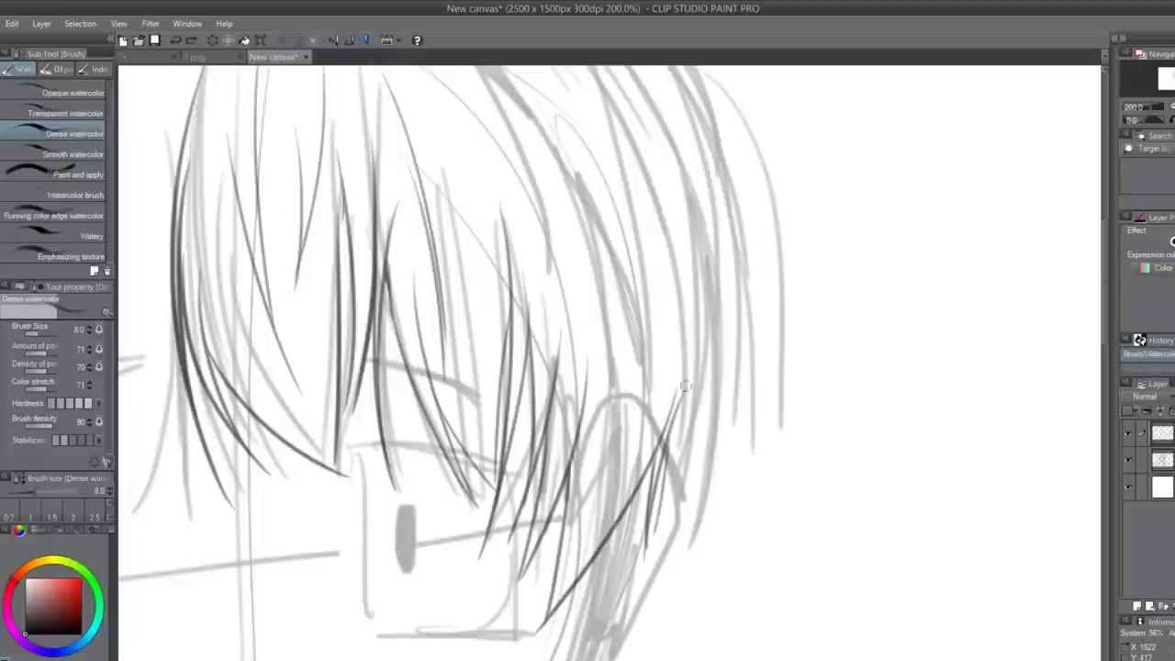
- Ink a long strand curving down from the side of the head to the cluster over the right ear
{"action": "left_click_drag", "start_coordinate": [721, 338], "coordinate": [649, 516]}
{"action": "key", "text": "ctrl+z"}
{"action": "key", "text": "ctrl+z"}
{"action": "left_click_drag", "start_coordinate": [725, 286], "coordinate": [659, 530]}
{"action": "scroll", "coordinate": [657, 531], "scroll_direction": "up", "scroll_amount": 2}
{"action": "scroll", "coordinate": [657, 530], "scroll_direction": "down", "scroll_amount": 3}
{"action": "key", "text": "ctrl+z"}
- Ink the long outer contour strand down the right side of the hair, following the rough sketch
{"action": "left_click_drag", "start_coordinate": [701, 306], "coordinate": [722, 417]}
{"action": "key", "text": "ctrl+z"}
{"action": "left_click_drag", "start_coordinate": [705, 281], "coordinate": [700, 424]}
{"action": "key", "text": "ctrl+z"}
{"action": "left_click_drag", "start_coordinate": [701, 220], "coordinate": [704, 409]}
{"action": "left_click_drag", "start_coordinate": [708, 353], "coordinate": [696, 418]}
{"action": "key", "text": "ctrl+z"}
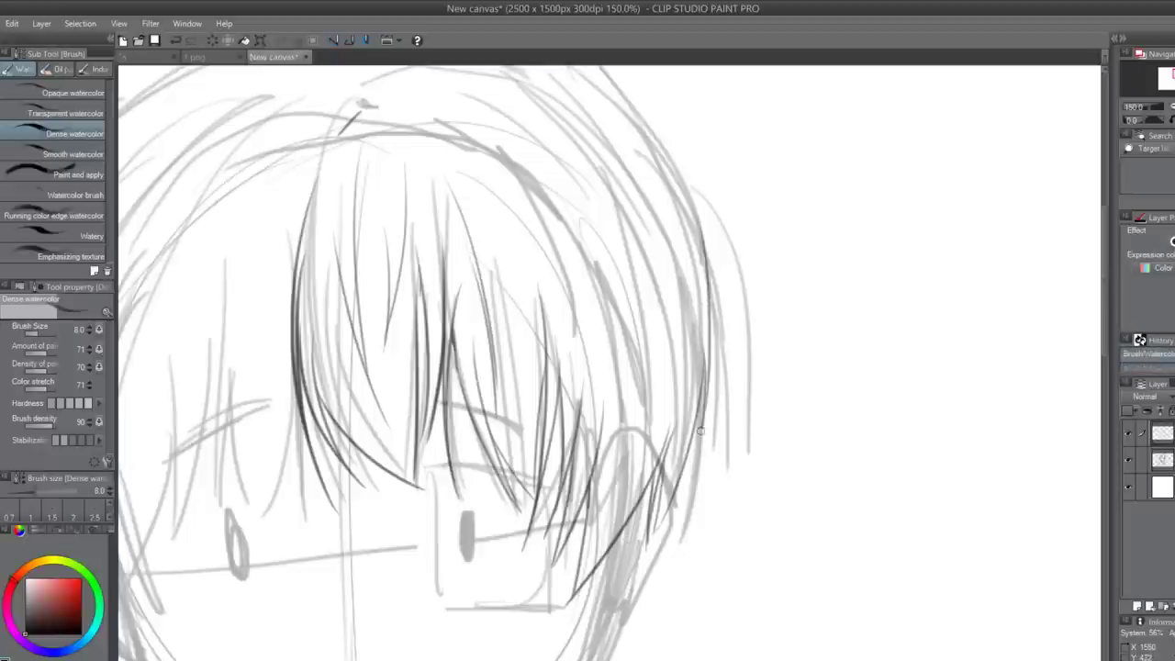
- Redraw the lower outer strands on the right side so they curve in and taper around the ear
{"action": "scroll", "coordinate": [705, 404], "scroll_direction": "down", "scroll_amount": 3}
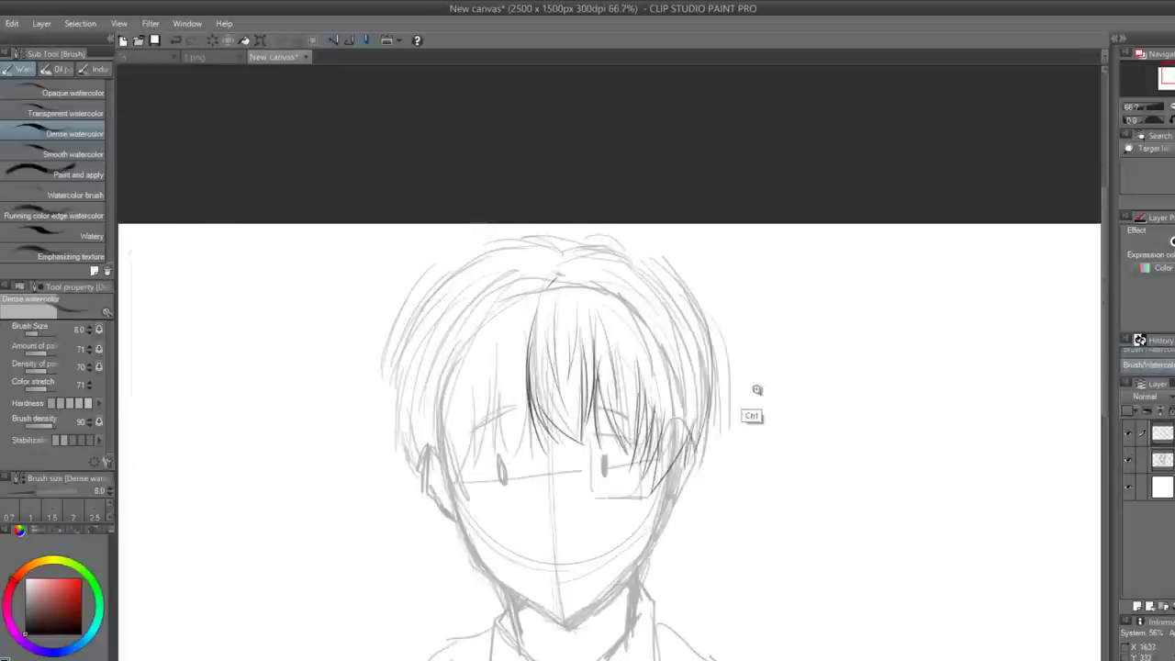
{"action": "left_click", "coordinate": [754, 387], "text": "ctrl"}
{"action": "key", "text": "ctrl+z"}
{"action": "key", "text": "ctrl+z"}
{"action": "left_click_drag", "start_coordinate": [692, 294], "coordinate": [675, 488]}
{"action": "key", "text": "ctrl+z"}
{"action": "key", "text": "ctrl+z"}
{"action": "left_click_drag", "start_coordinate": [682, 409], "coordinate": [656, 520]}
{"action": "left_click", "coordinate": [664, 512], "text": "ctrl"}
{"action": "left_click", "coordinate": [664, 512], "text": "ctrl"}
{"action": "key", "text": "ctrl+z"}
{"action": "mouse_move", "coordinate": [681, 434]}
{"action": "left_mouse_down"}
{"action": "mouse_move", "coordinate": [667, 487]}
{"action": "mouse_move", "coordinate": [691, 402]}
{"action": "left_mouse_up"}
- Ink tapered strands on the left side of the fringe, mirroring the overlapping clumps on the right
{"action": "scroll", "coordinate": [696, 434], "scroll_direction": "down", "scroll_amount": 3}
{"action": "scroll", "coordinate": [688, 450], "scroll_direction": "up", "scroll_amount": 3}
{"action": "left_click_drag", "start_coordinate": [614, 489], "coordinate": [1029, 641]}
{"action": "left_click_drag", "start_coordinate": [383, 473], "coordinate": [404, 587]}
{"action": "left_click_drag", "start_coordinate": [353, 457], "coordinate": [404, 589]}
{"action": "key", "text": "ctrl+z"}
{"action": "left_click_drag", "start_coordinate": [360, 495], "coordinate": [421, 600]}
- Mark the flat connecting strand in the left fringe with a small arrow, check it without the sketch, and undo the arrow
{"action": "left_click", "coordinate": [566, 517], "text": "ctrl"}
{"action": "left_click", "coordinate": [563, 516], "text": "ctrl"}
{"action": "mouse_move", "coordinate": [570, 512]}
{"action": "left_mouse_down"}
{"action": "mouse_move", "coordinate": [556, 442]}
{"action": "mouse_move", "coordinate": [575, 400]}
{"action": "left_mouse_up"}
{"action": "left_click", "coordinate": [571, 430], "text": "ctrl+alt"}
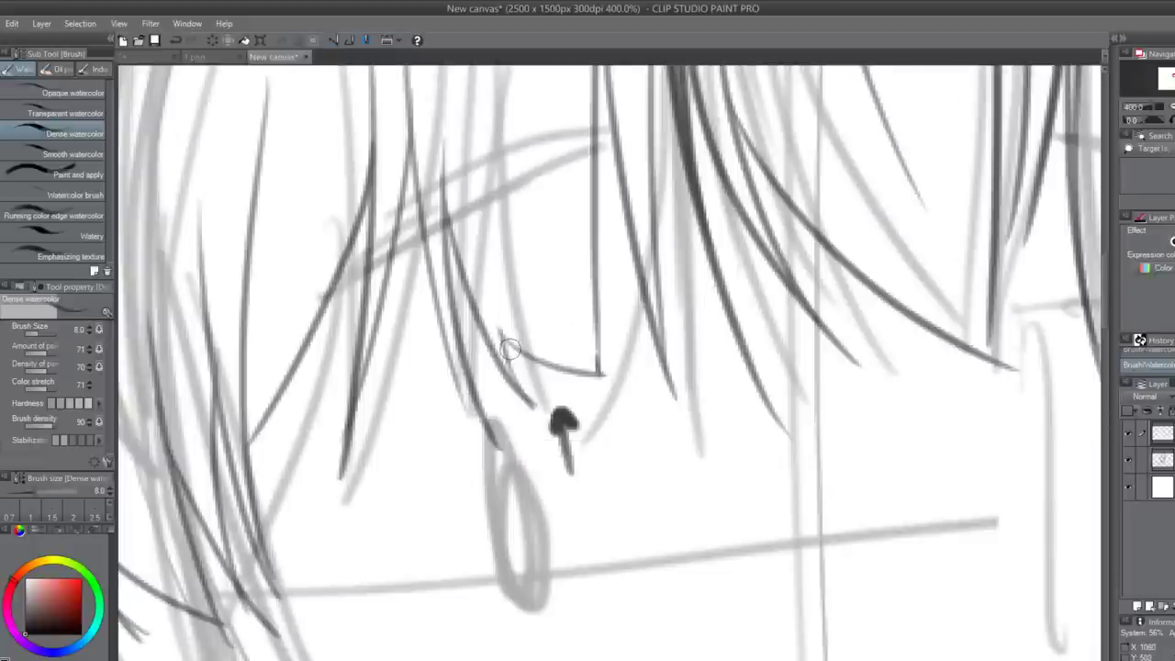
{"action": "scroll", "coordinate": [562, 420], "scroll_direction": "down", "scroll_amount": 4}
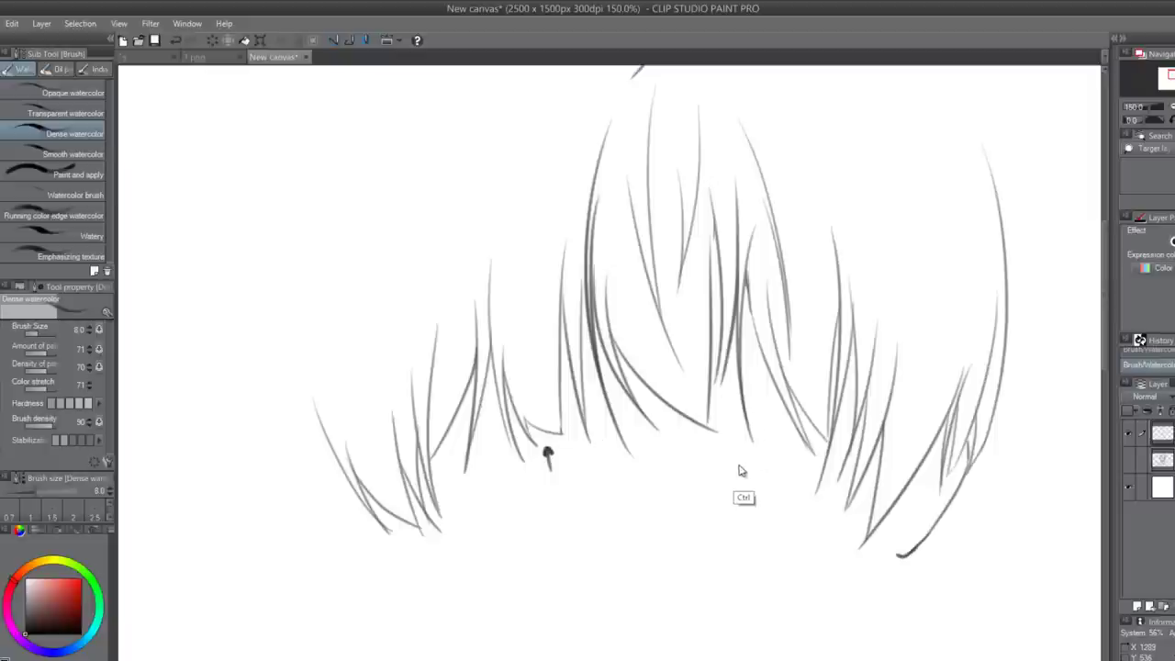
{"action": "key", "text": "ctrl+z"}
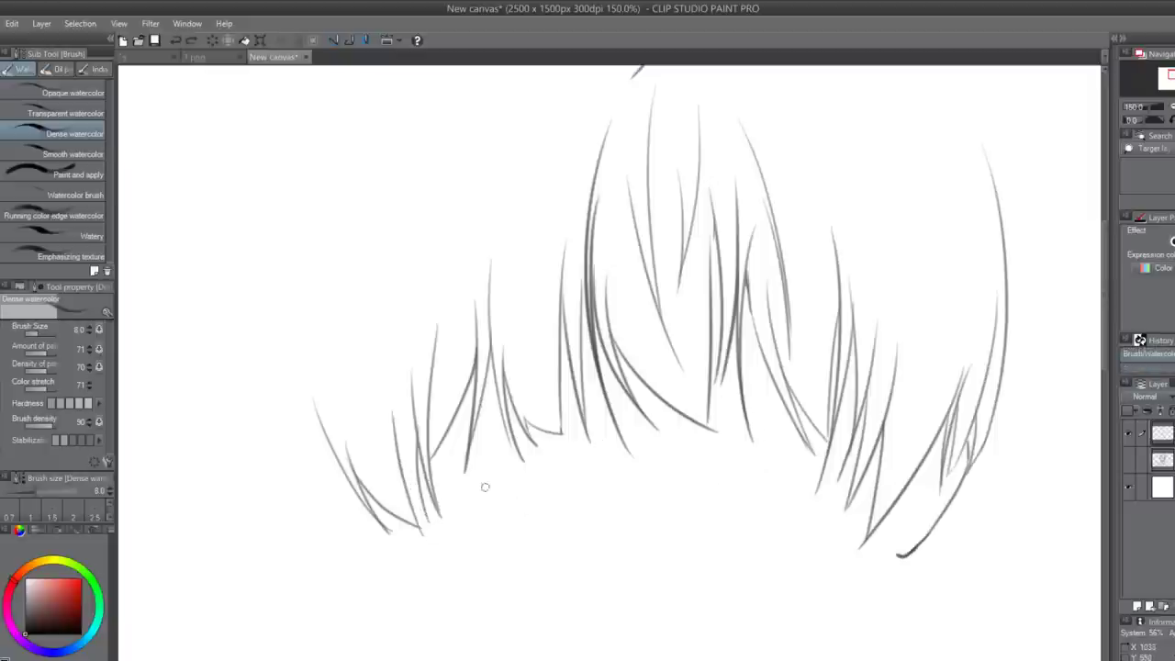
- Erase the overshooting tips of the outermost left strands so each clump ends in a clean point
{"action": "scroll", "coordinate": [414, 524], "scroll_direction": "up", "scroll_amount": 4}
{"action": "key", "text": "e"}
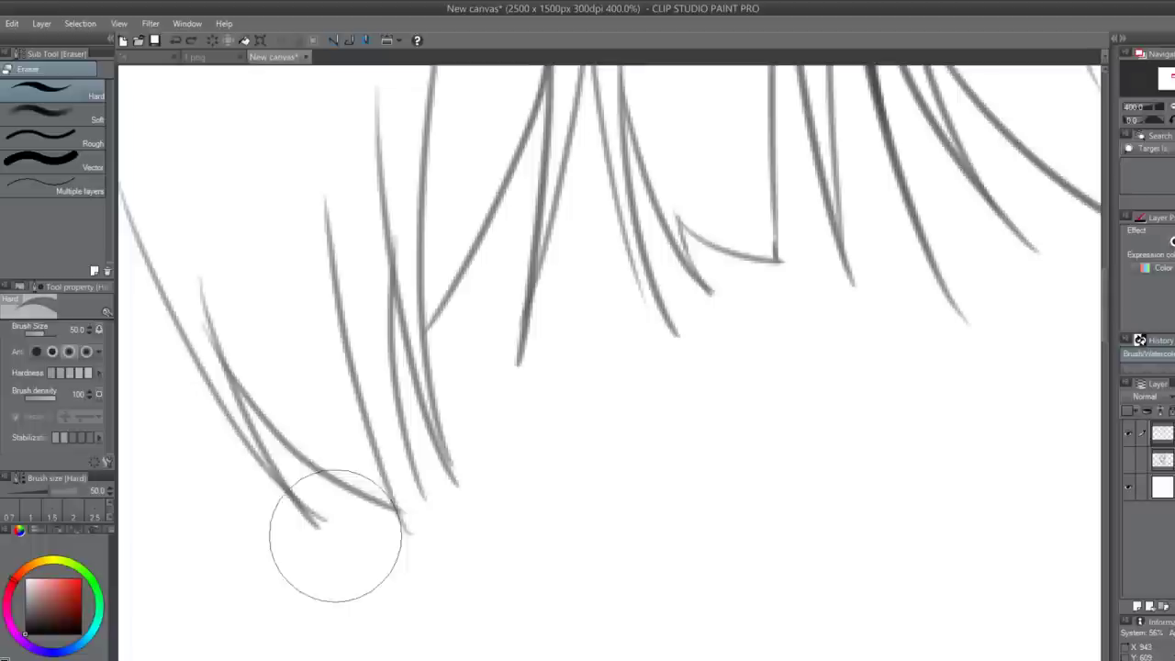
{"action": "left_click_drag", "start_coordinate": [262, 526], "coordinate": [304, 548]}
{"action": "left_click_drag", "start_coordinate": [257, 504], "coordinate": [309, 538]}
{"action": "mouse_move", "coordinate": [390, 553]}
{"action": "left_mouse_down"}
{"action": "mouse_move", "coordinate": [416, 557]}
{"action": "mouse_move", "coordinate": [385, 532]}
{"action": "mouse_move", "coordinate": [337, 535]}
{"action": "left_mouse_up"}
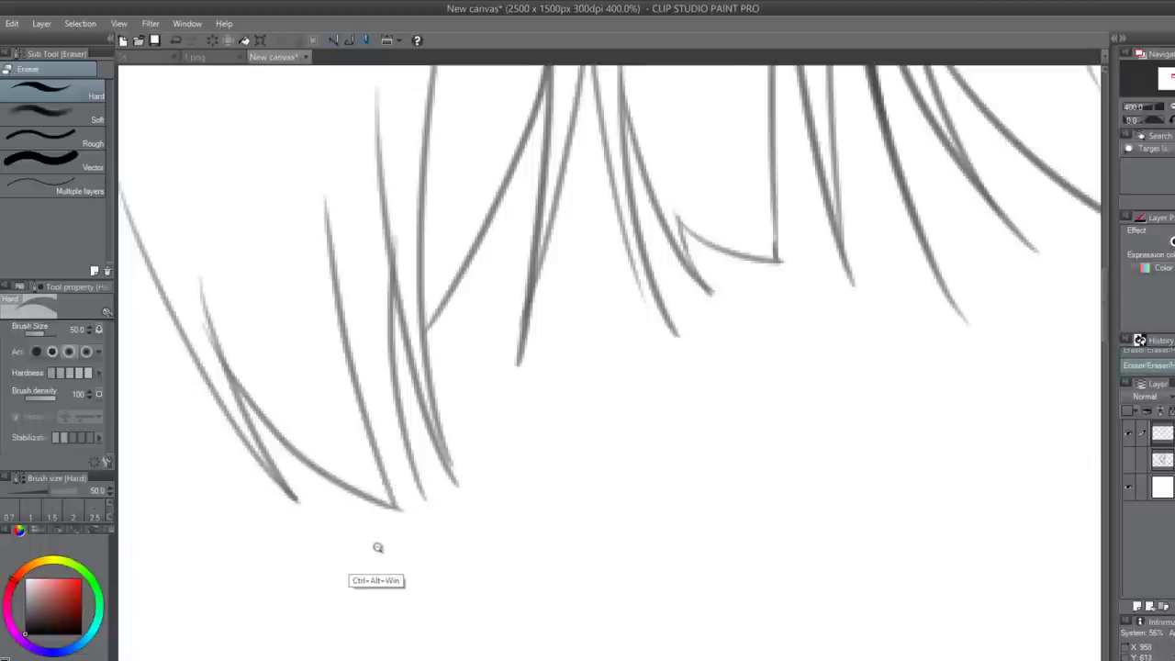
{"action": "scroll", "coordinate": [377, 549], "scroll_direction": "down", "scroll_amount": 3}
{"action": "scroll", "coordinate": [530, 432], "scroll_direction": "up", "scroll_amount": 1}
{"action": "scroll", "coordinate": [533, 432], "scroll_direction": "down", "scroll_amount": 3}
- Erase the flat connecting strand in the left fringe and repair the line of the strand beside it with Dense watercolor
{"action": "scroll", "coordinate": [532, 432], "scroll_direction": "up", "scroll_amount": 5}
{"action": "left_click_drag", "start_coordinate": [514, 472], "coordinate": [492, 427]}
{"action": "key", "text": "p"}
{"action": "key", "text": "b"}
{"action": "scroll", "coordinate": [441, 404], "scroll_direction": "up", "scroll_amount": 2}
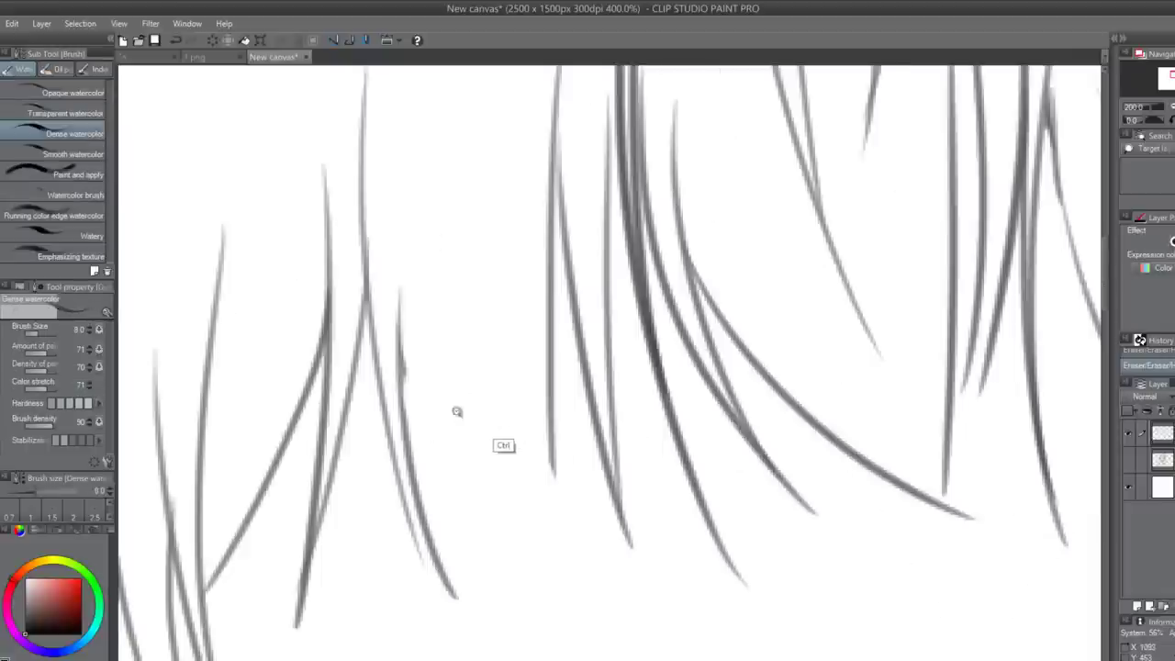
{"action": "key", "text": "ctrl+z"}
{"action": "left_click_drag", "start_coordinate": [401, 371], "coordinate": [406, 426]}
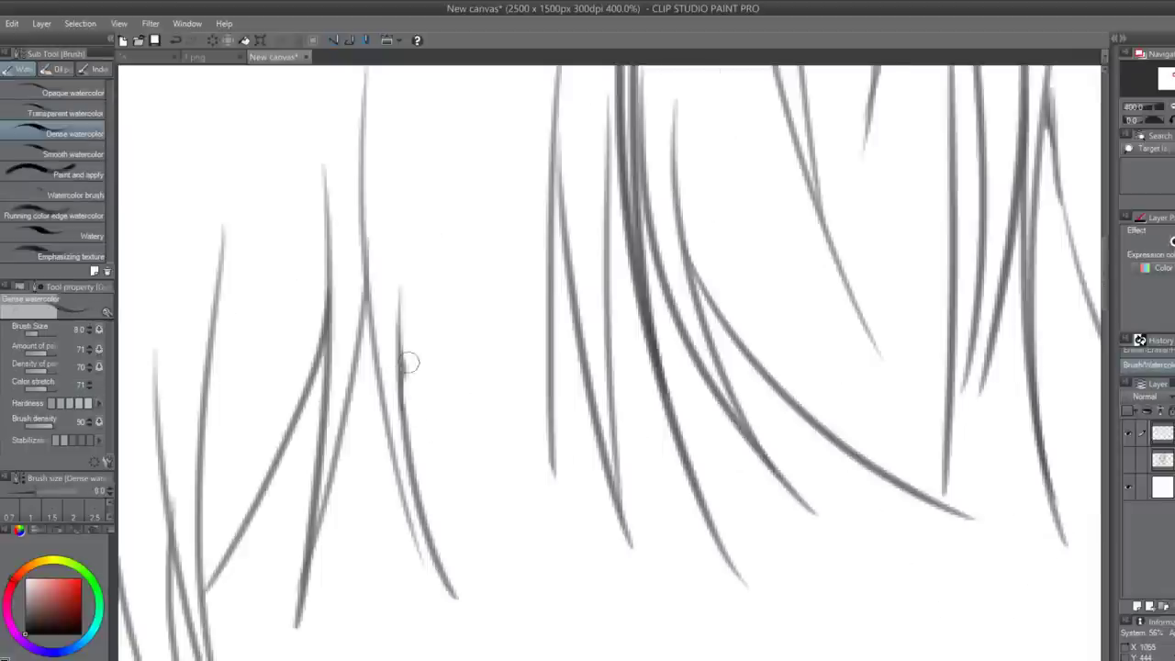
- Ink a longer curved strand sweeping from the repaired strand down to the tip of the vertical strand on its right
{"action": "left_click_drag", "start_coordinate": [404, 360], "coordinate": [538, 503]}
{"action": "key", "text": "ctrl+z"}
{"action": "left_click_drag", "start_coordinate": [398, 312], "coordinate": [525, 473]}
{"action": "key", "text": "ctrl+z"}
{"action": "left_click_drag", "start_coordinate": [404, 358], "coordinate": [557, 486]}
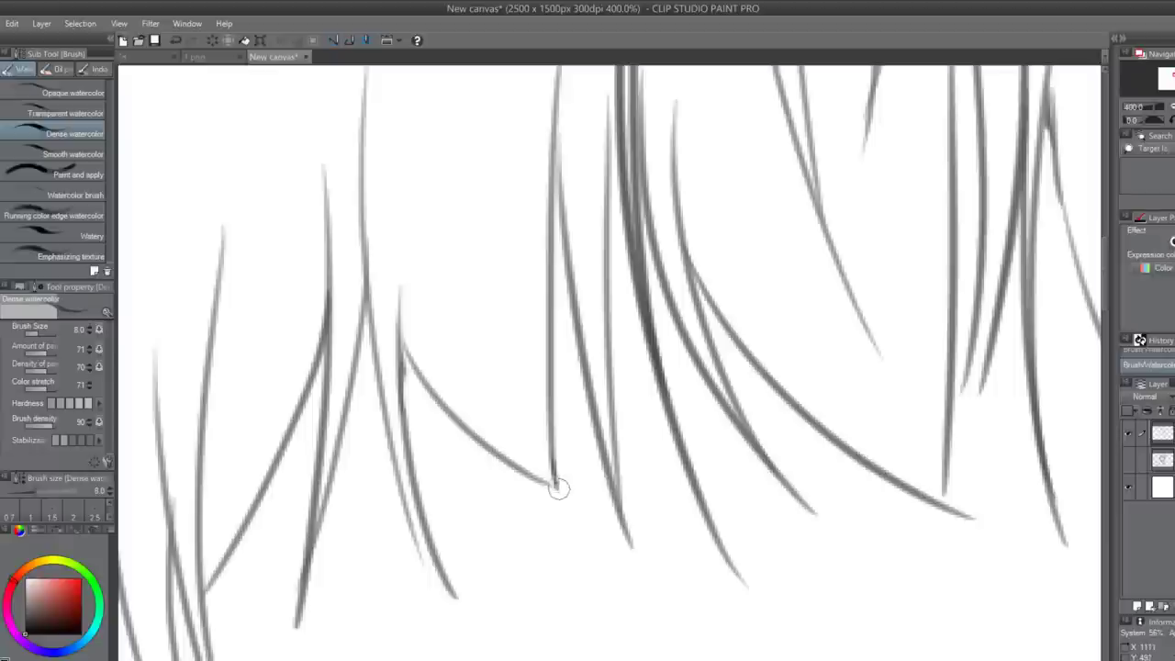
{"action": "scroll", "coordinate": [545, 483], "scroll_direction": "down", "scroll_amount": 5}
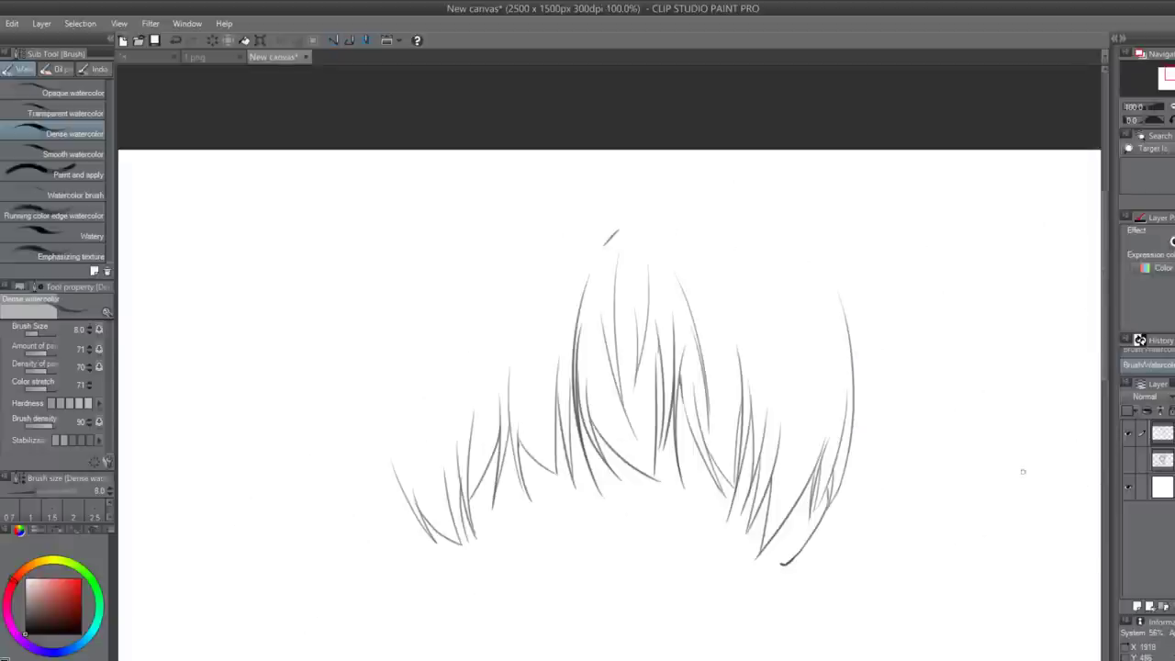
- Examine the inked hair, ears and face contour up close and as a whole without the rough sketch
{"action": "scroll", "coordinate": [752, 535], "scroll_direction": "up", "scroll_amount": 5}
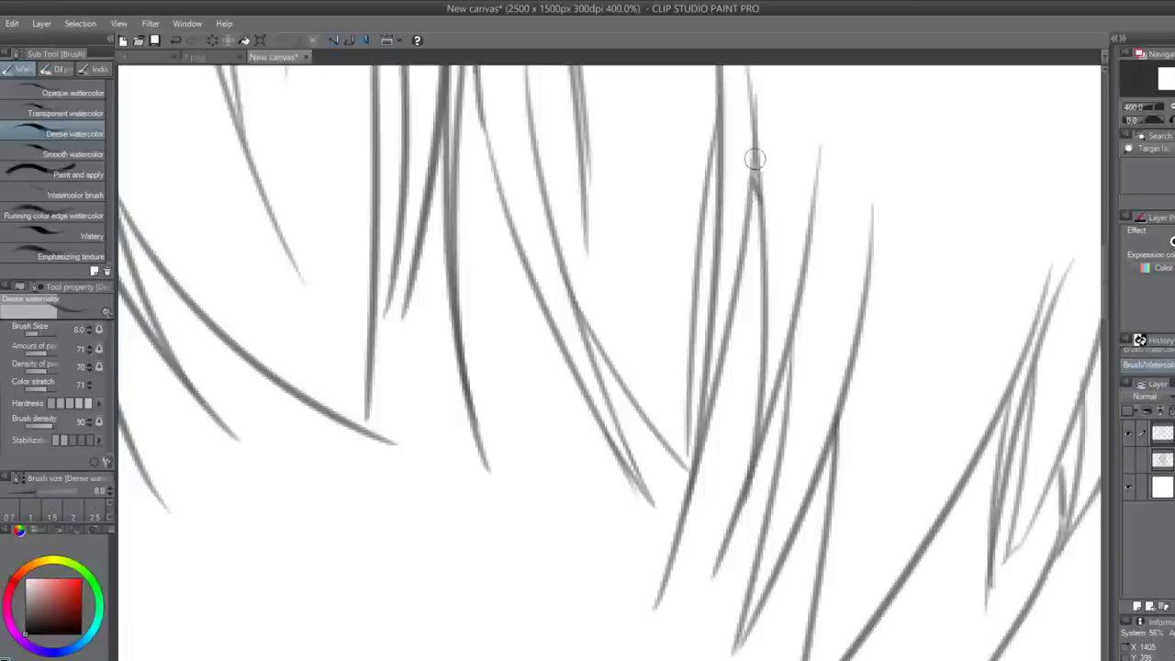
{"action": "scroll", "coordinate": [759, 166], "scroll_direction": "down", "scroll_amount": 7}
{"action": "scroll", "coordinate": [705, 233], "scroll_direction": "up", "scroll_amount": 1}
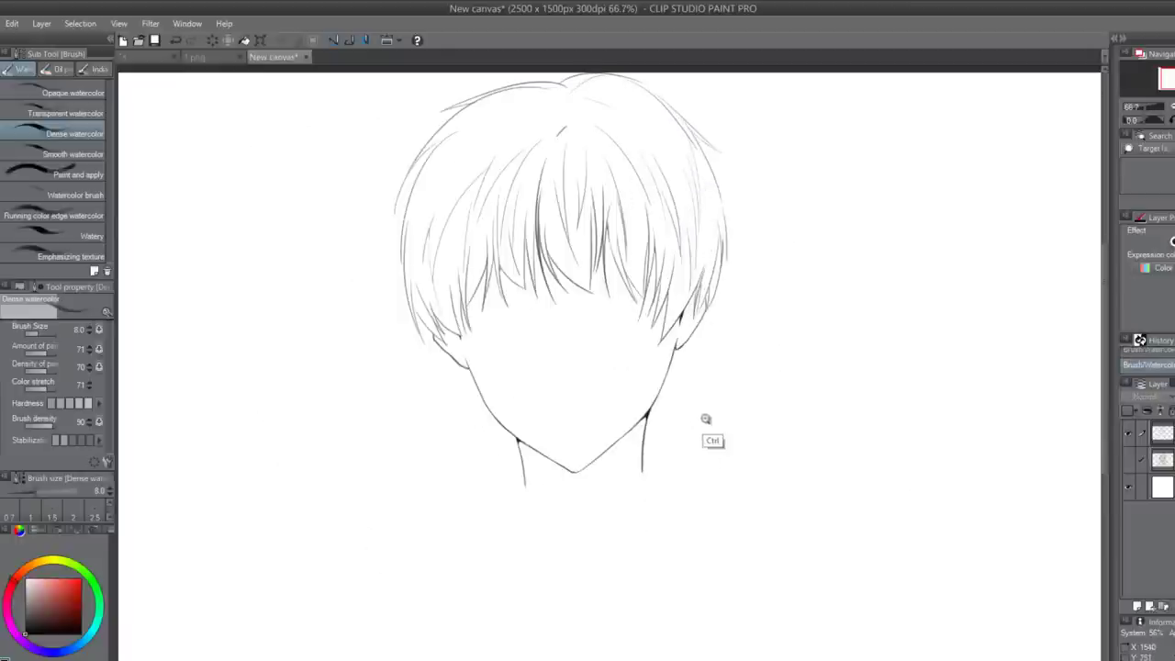
{"action": "scroll", "coordinate": [708, 412], "scroll_direction": "up", "scroll_amount": 1}
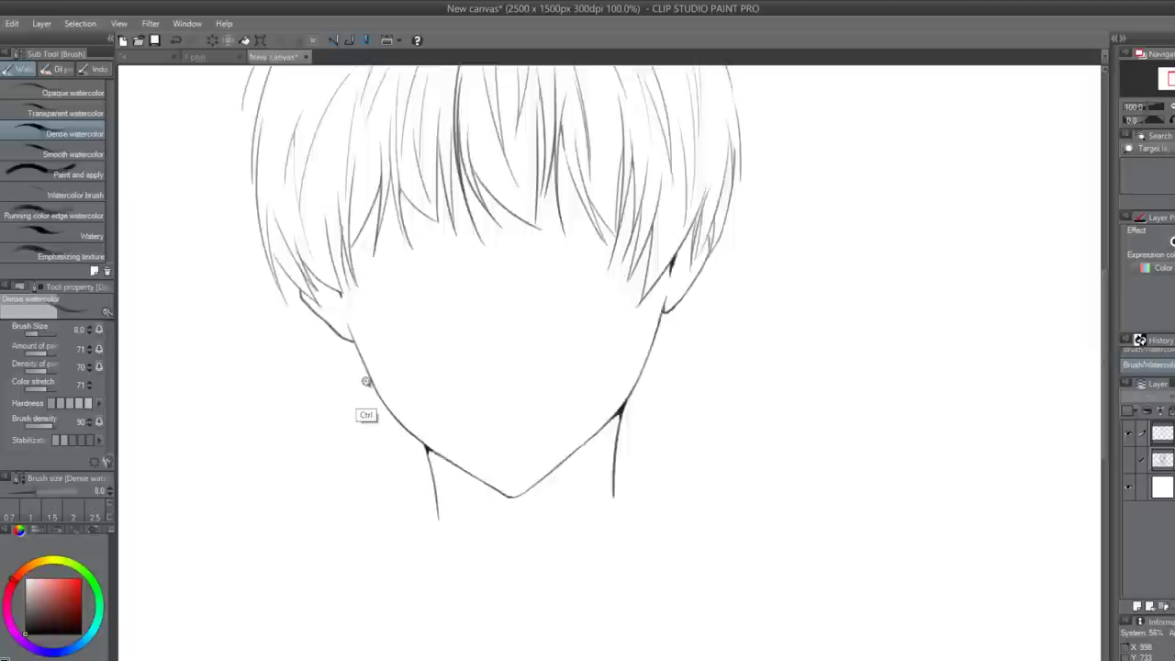
{"action": "scroll", "coordinate": [366, 381], "scroll_direction": "up", "scroll_amount": 1}
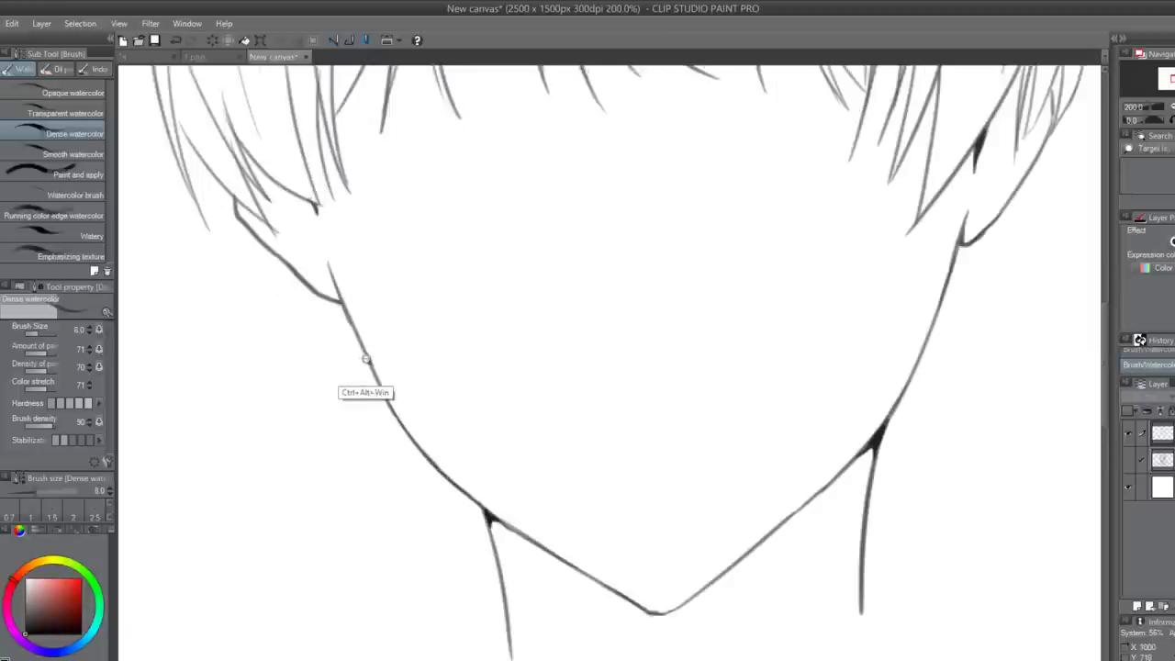
{"action": "scroll", "coordinate": [349, 354], "scroll_direction": "down", "scroll_amount": 2}
{"action": "scroll", "coordinate": [350, 321], "scroll_direction": "up", "scroll_amount": 1}
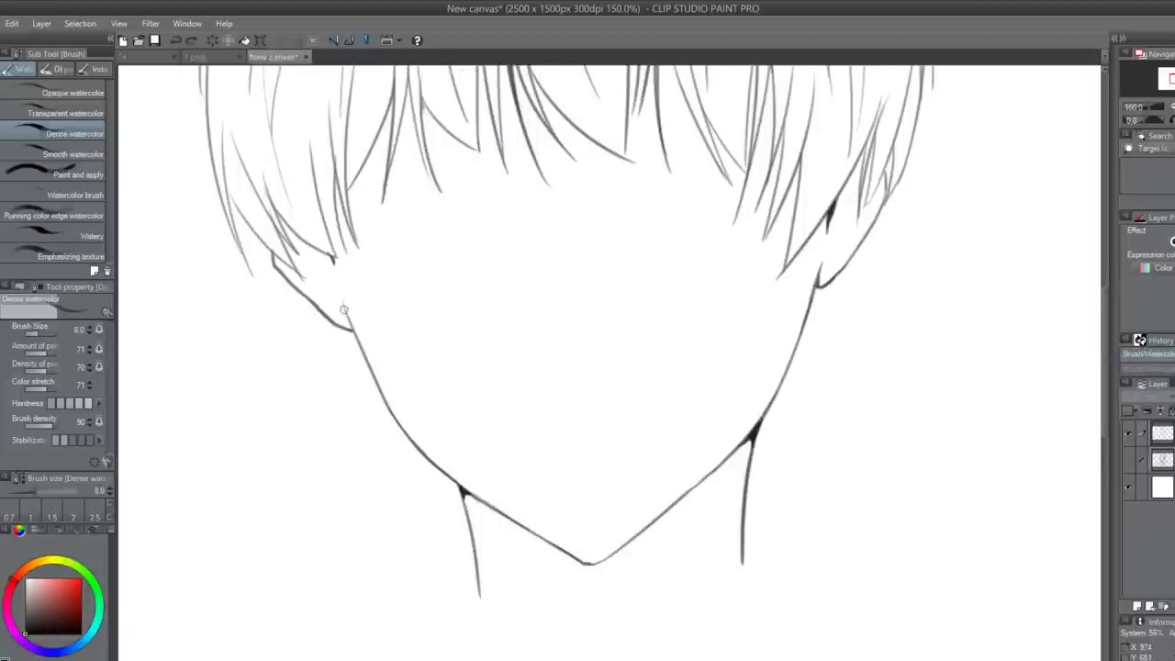
{"action": "scroll", "coordinate": [343, 301], "scroll_direction": "up", "scroll_amount": 1}
{"action": "scroll", "coordinate": [343, 301], "scroll_direction": "down", "scroll_amount": 1}
{"action": "scroll", "coordinate": [490, 375], "scroll_direction": "down", "scroll_amount": 4}
{"action": "scroll", "coordinate": [692, 352], "scroll_direction": "up", "scroll_amount": 1}
{"action": "scroll", "coordinate": [669, 368], "scroll_direction": "up", "scroll_amount": 2}
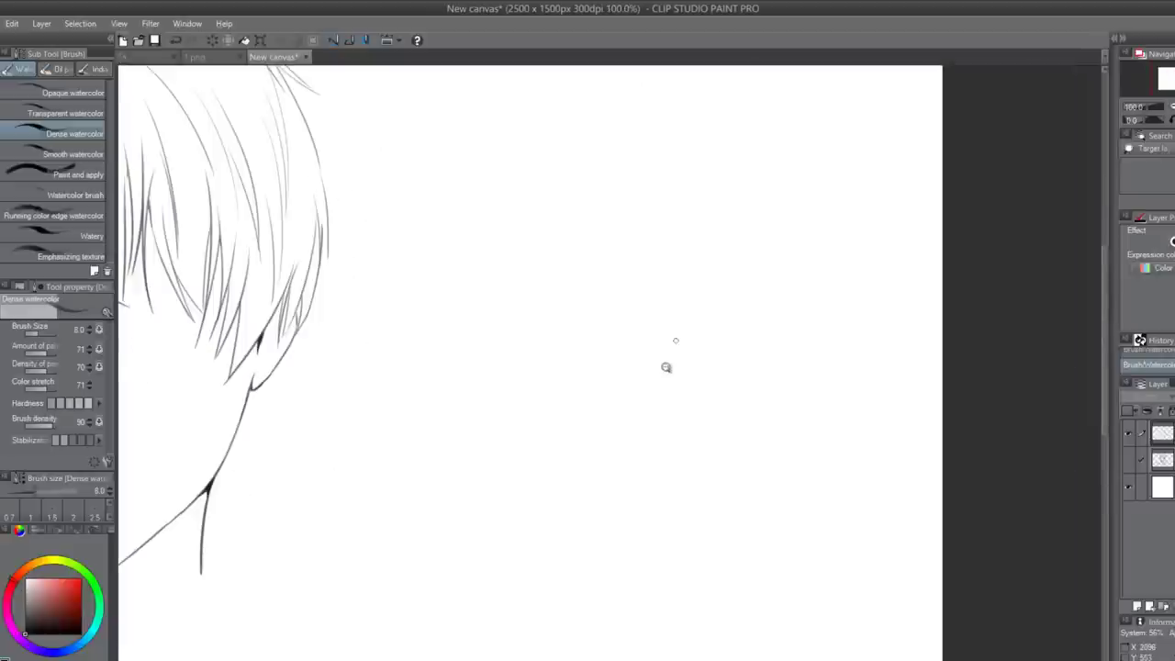
{"action": "scroll", "coordinate": [664, 362], "scroll_direction": "down", "scroll_amount": 1}
- Draw an arrow towards the hair's right edge and sketch a demonstration box beside it, with fringe strands wrapping around its front corner
{"action": "left_click_drag", "start_coordinate": [466, 280], "coordinate": [450, 286]}
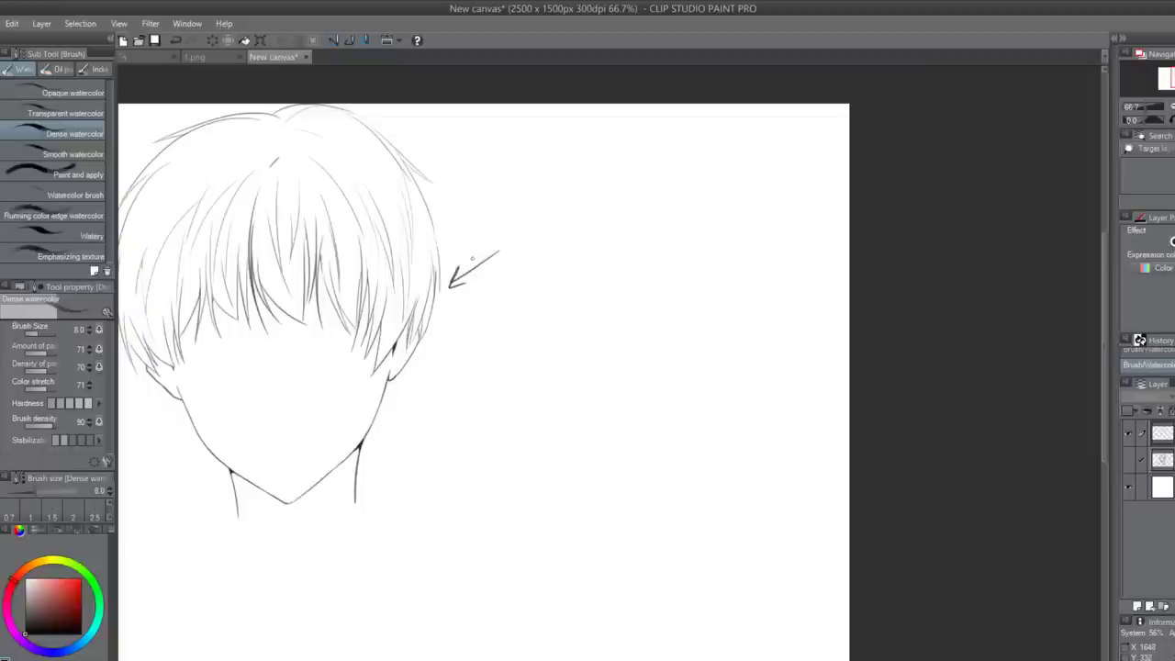
{"action": "scroll", "coordinate": [531, 235], "scroll_direction": "up", "scroll_amount": 1}
{"action": "left_click_drag", "start_coordinate": [519, 172], "coordinate": [533, 305]}
{"action": "mouse_move", "coordinate": [516, 164]}
{"action": "left_mouse_down"}
{"action": "mouse_move", "coordinate": [621, 156]}
{"action": "mouse_move", "coordinate": [613, 308]}
{"action": "left_mouse_up"}
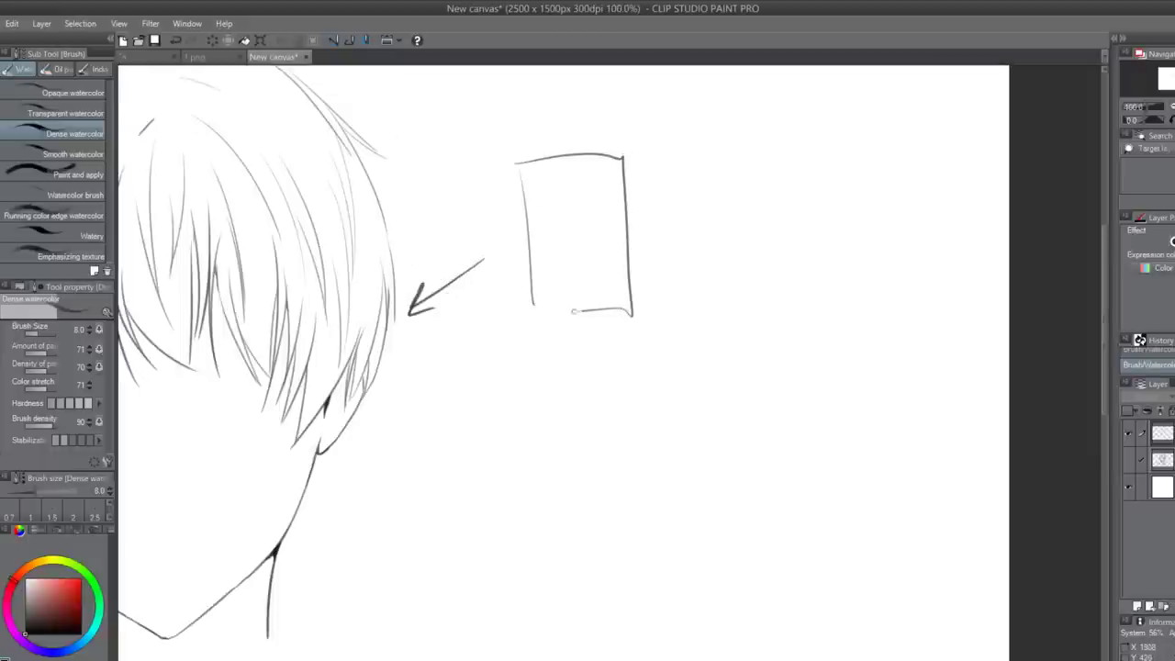
{"action": "key", "text": "ctrl+z"}
{"action": "left_click_drag", "start_coordinate": [624, 158], "coordinate": [659, 135]}
{"action": "left_click_drag", "start_coordinate": [656, 137], "coordinate": [633, 316]}
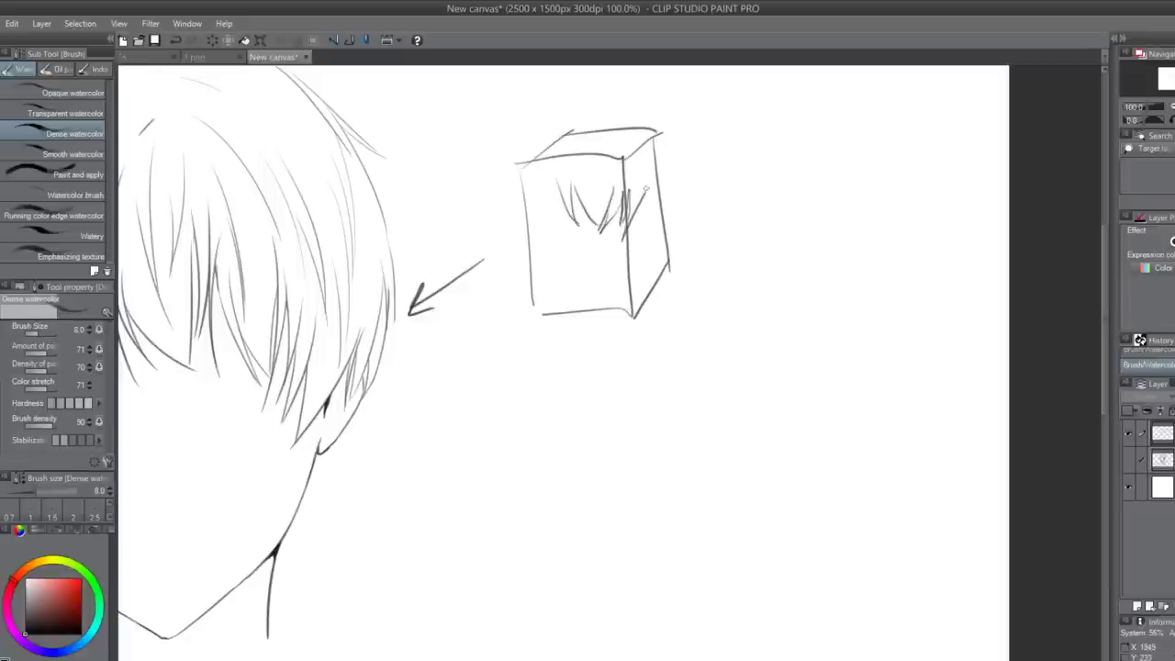
{"action": "left_click_drag", "start_coordinate": [650, 189], "coordinate": [573, 131]}
{"action": "left_click_drag", "start_coordinate": [539, 236], "coordinate": [563, 225]}
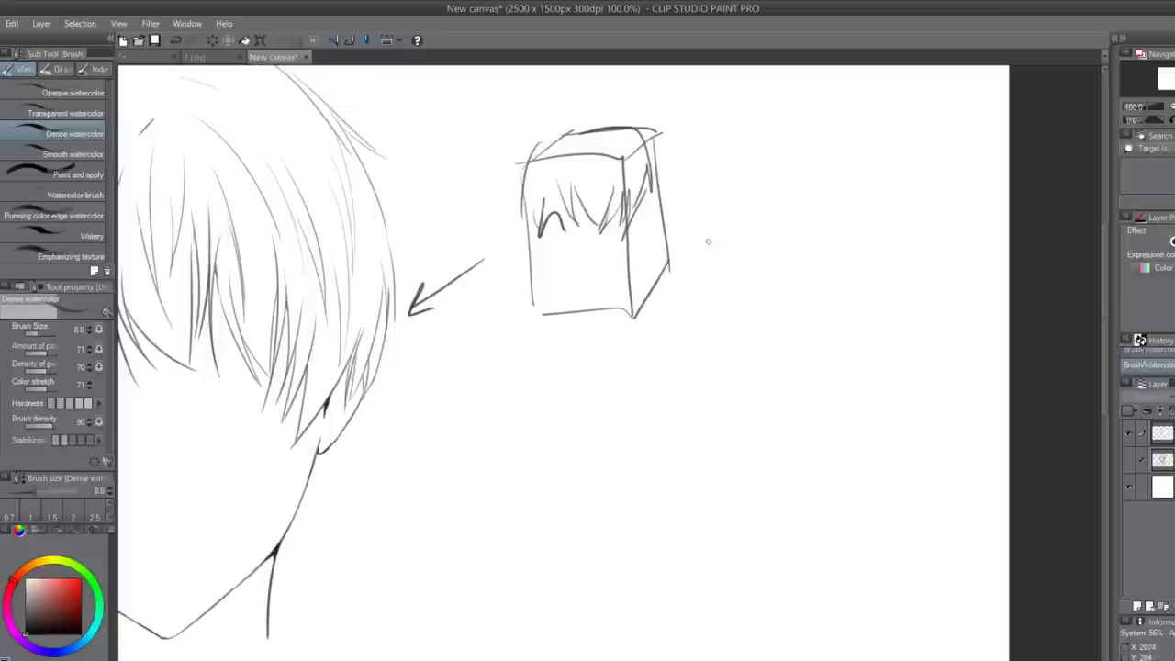
- Sketch a second box showing the head from behind, with strands converging from both sides into a point at the nape
{"action": "mouse_move", "coordinate": [717, 207]}
{"action": "left_mouse_down"}
{"action": "mouse_move", "coordinate": [852, 342]}
{"action": "mouse_move", "coordinate": [718, 248]}
{"action": "mouse_move", "coordinate": [720, 350]}
{"action": "left_mouse_up"}
{"action": "left_click_drag", "start_coordinate": [690, 144], "coordinate": [834, 140]}
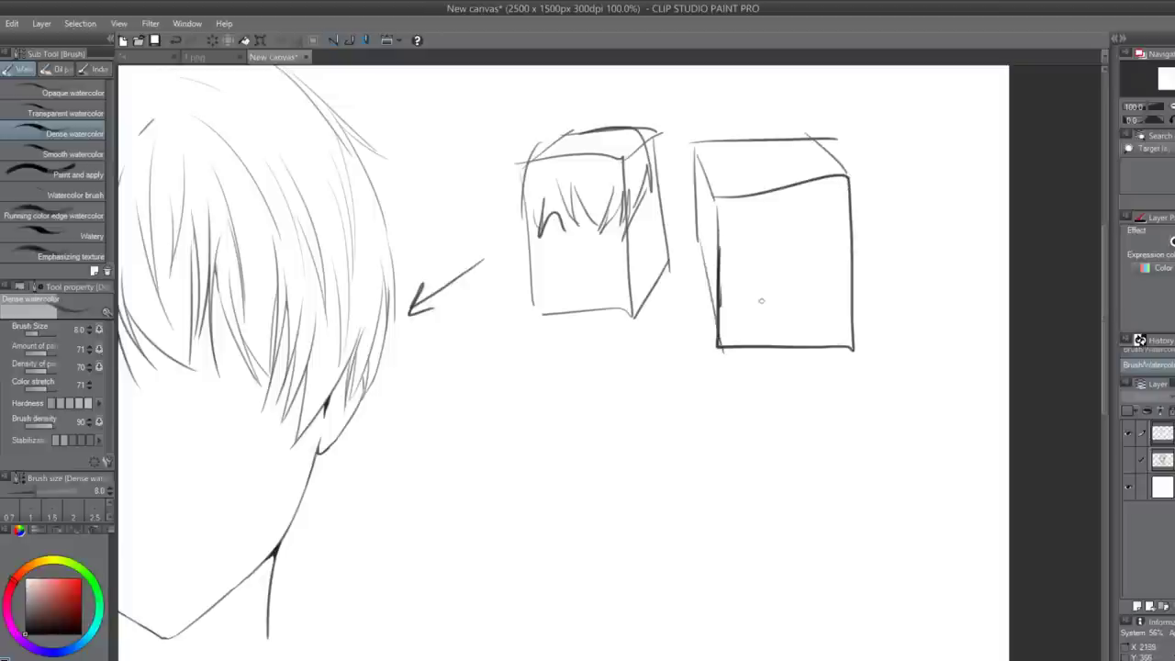
{"action": "left_click_drag", "start_coordinate": [773, 287], "coordinate": [845, 199]}
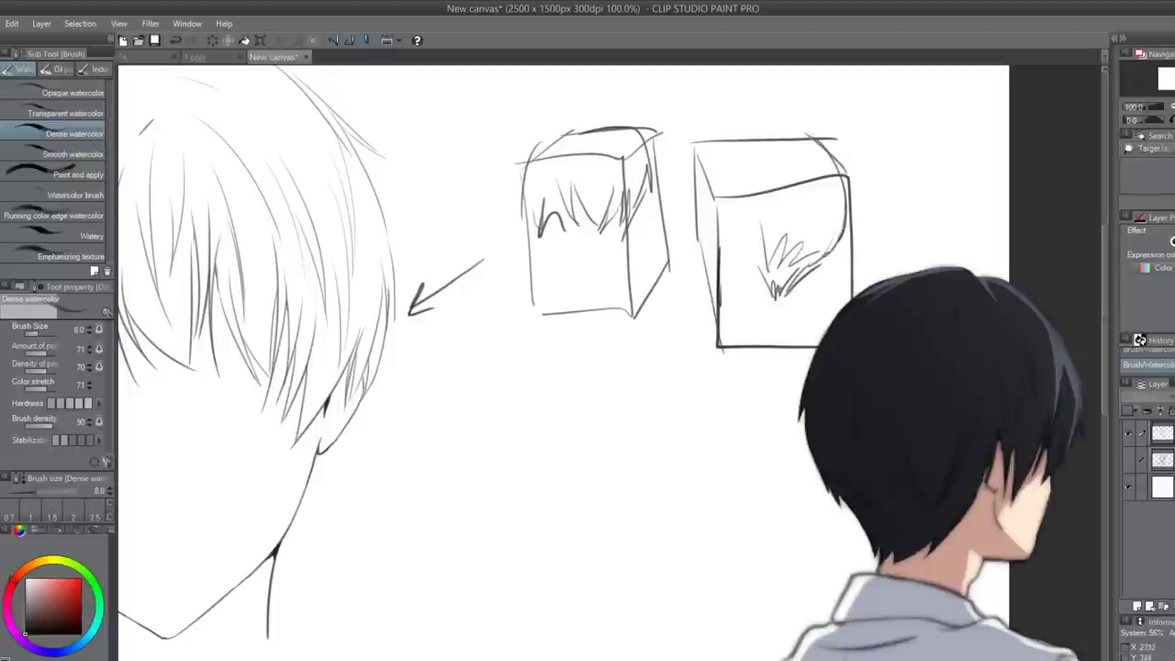
{"action": "left_click_drag", "start_coordinate": [708, 208], "coordinate": [742, 277]}
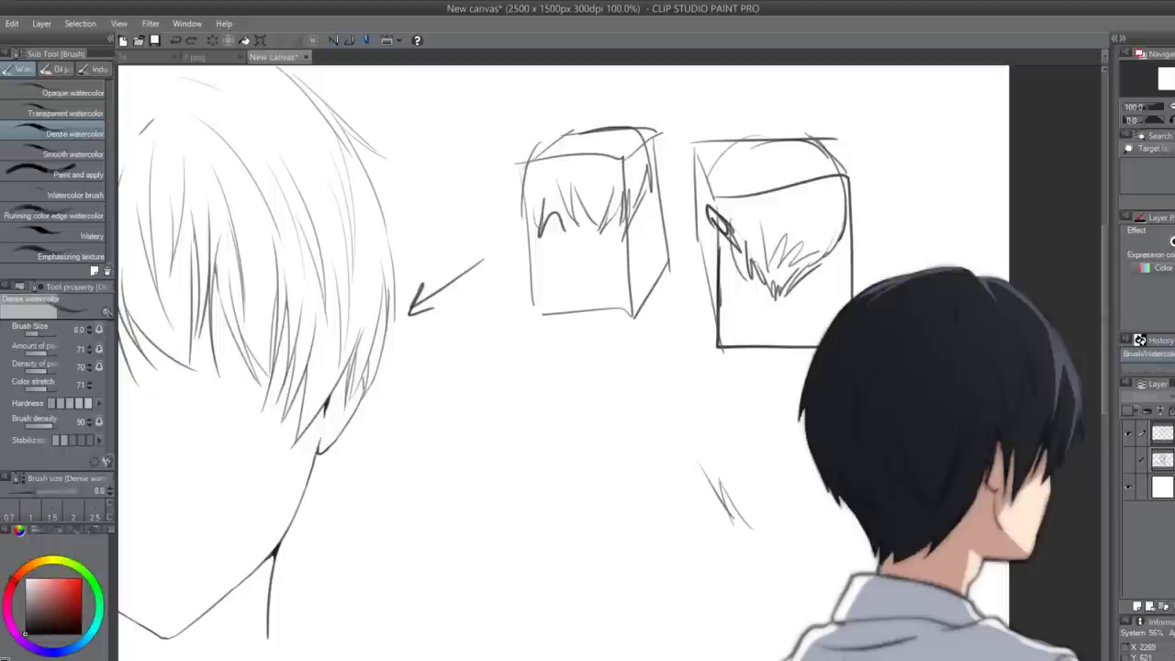
{"action": "key", "text": "ctrl+z"}
{"action": "scroll", "coordinate": [781, 435], "scroll_direction": "down", "scroll_amount": 3}
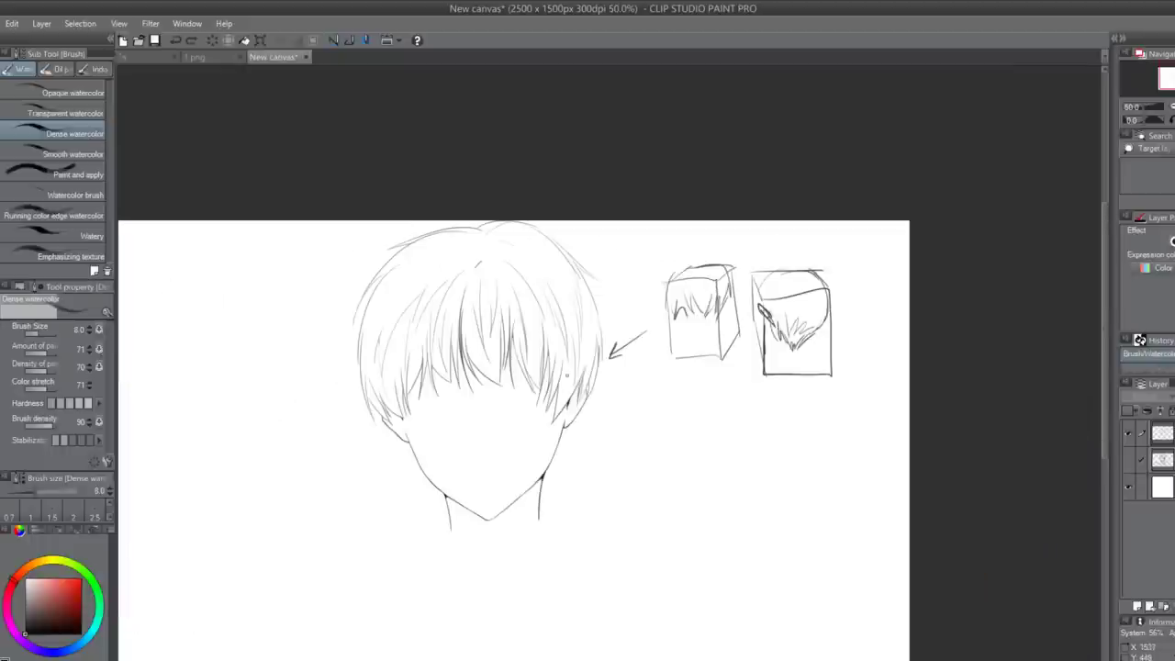
{"action": "scroll", "coordinate": [367, 473], "scroll_direction": "up", "scroll_amount": 1}
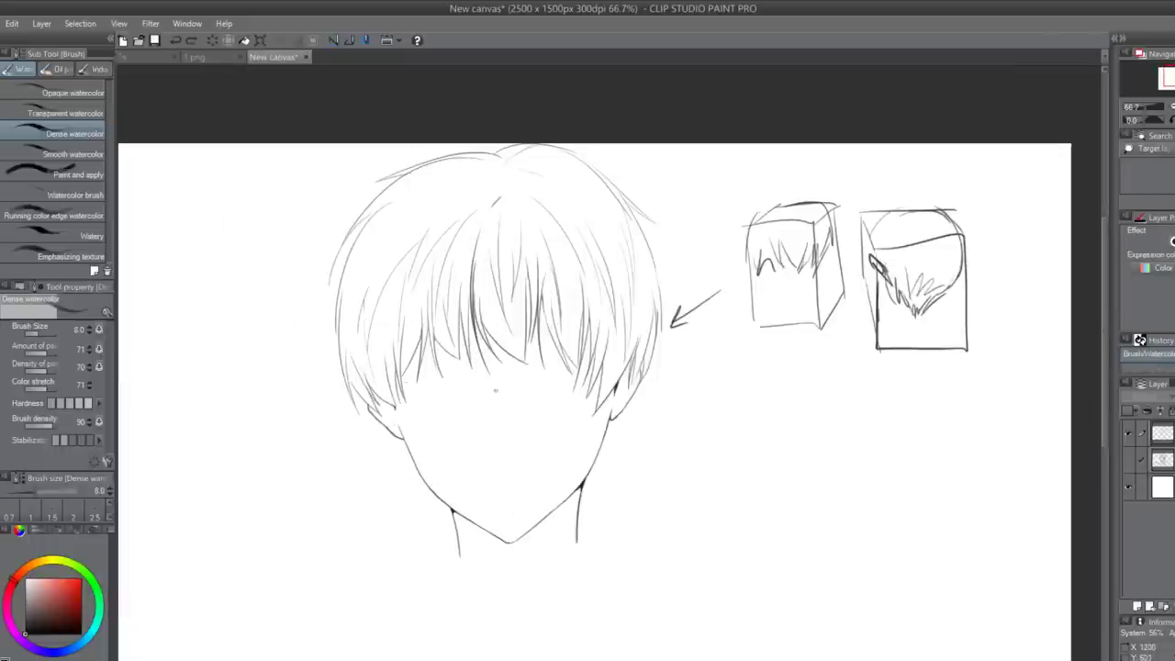
{"action": "scroll", "coordinate": [455, 424], "scroll_direction": "up", "scroll_amount": 1}
{"action": "mouse_move", "coordinate": [466, 391]}
{"action": "left_mouse_down"}
{"action": "mouse_move", "coordinate": [601, 518]}
{"action": "mouse_move", "coordinate": [735, 303]}
{"action": "left_mouse_up"}
{"action": "key", "text": "ctrl+z"}
{"action": "scroll", "coordinate": [661, 561], "scroll_direction": "down", "scroll_amount": 2}
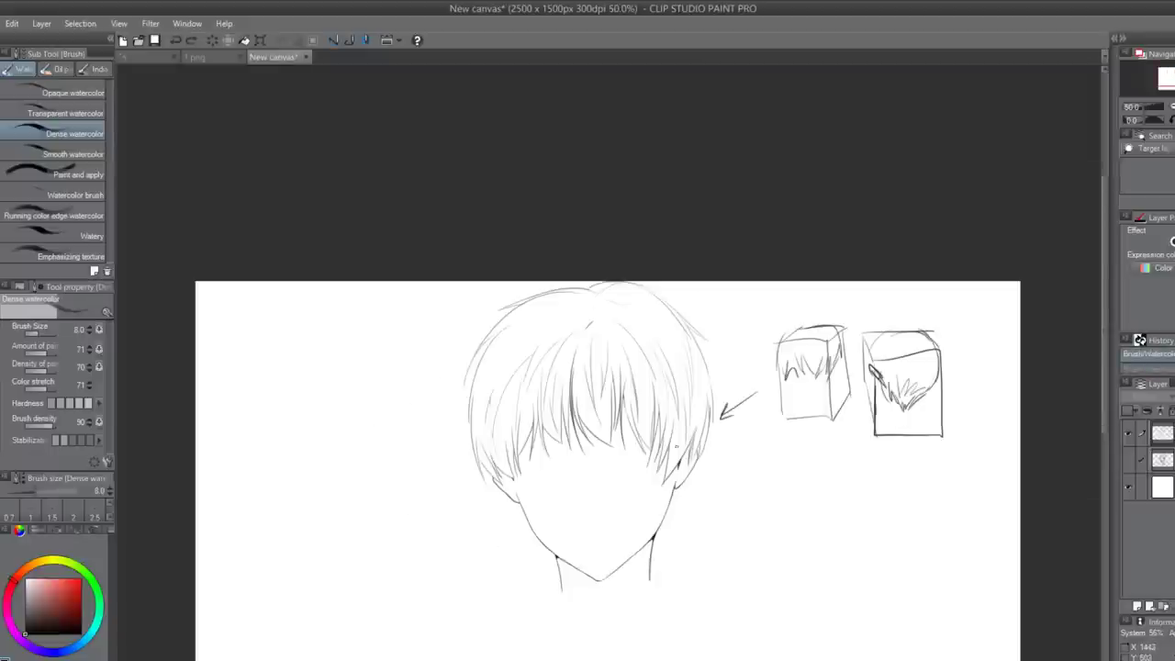
- Sketch a demonstration hair shape with overlapping clumps along its lower edge and add a second arrow towards the character's side hair
{"action": "scroll", "coordinate": [824, 544], "scroll_direction": "up", "scroll_amount": 2}
{"action": "left_click_drag", "start_coordinate": [725, 410], "coordinate": [770, 500]}
{"action": "left_click_drag", "start_coordinate": [745, 429], "coordinate": [799, 514]}
{"action": "left_click_drag", "start_coordinate": [791, 413], "coordinate": [788, 536]}
{"action": "left_click_drag", "start_coordinate": [674, 310], "coordinate": [605, 352]}
{"action": "left_click_drag", "start_coordinate": [617, 331], "coordinate": [628, 346]}
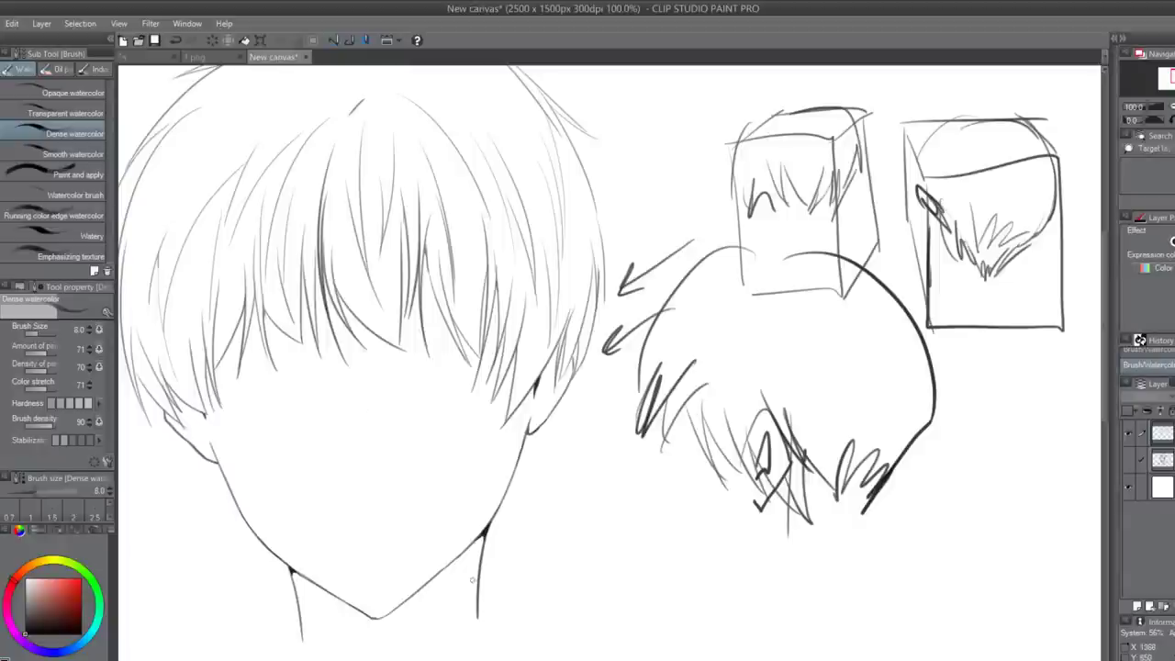
- Erase the demonstration arrows, boxes and hair shape beside the head and show the rough sketch layer again
{"action": "key", "text": "ctrl+z"}
{"action": "mouse_move", "coordinate": [480, 580]}
{"action": "left_mouse_down"}
{"action": "mouse_move", "coordinate": [484, 598]}
{"action": "mouse_move", "coordinate": [493, 538]}
{"action": "left_mouse_up"}
{"action": "key", "text": "ctrl+z"}
{"action": "key", "text": "ctrl+minus"}
{"action": "key", "text": "e"}
{"action": "left_click_drag", "start_coordinate": [768, 234], "coordinate": [884, 533]}
{"action": "left_click", "coordinate": [3, 246]}
{"action": "key", "text": "ctrl+minus"}
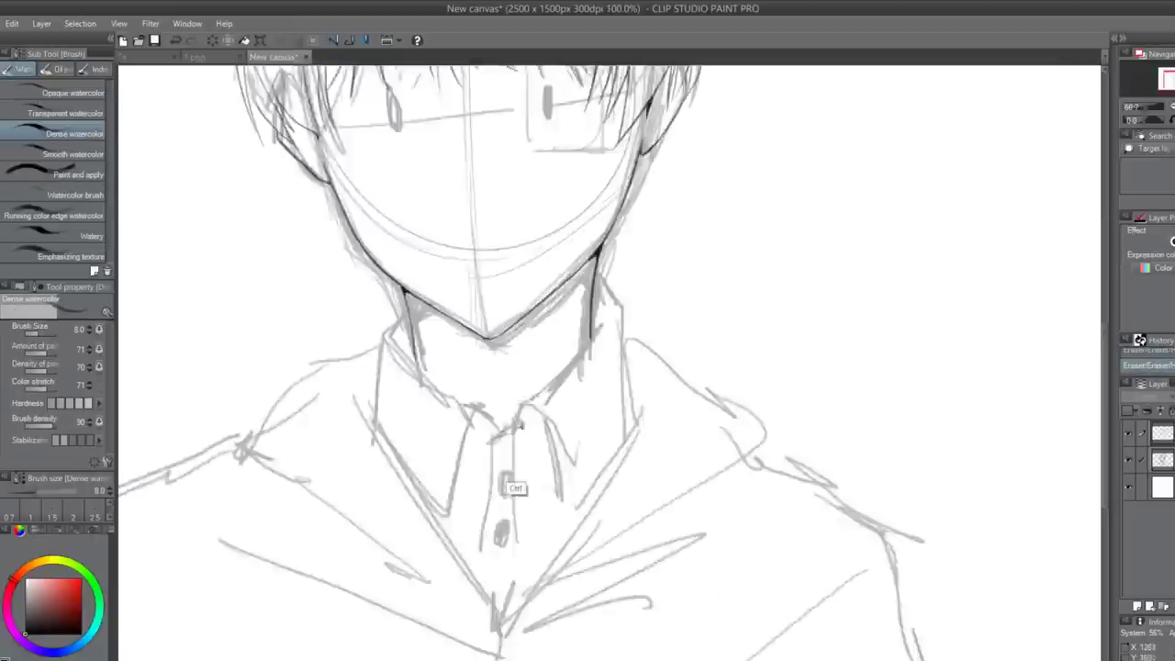
- Ink the shirt collar's inner edge along both sides of the neck, down to the centre opening, with Dense watercolor
{"action": "left_click_drag", "start_coordinate": [633, 170], "coordinate": [479, 472]}
{"action": "left_click_drag", "start_coordinate": [339, 303], "coordinate": [415, 413]}
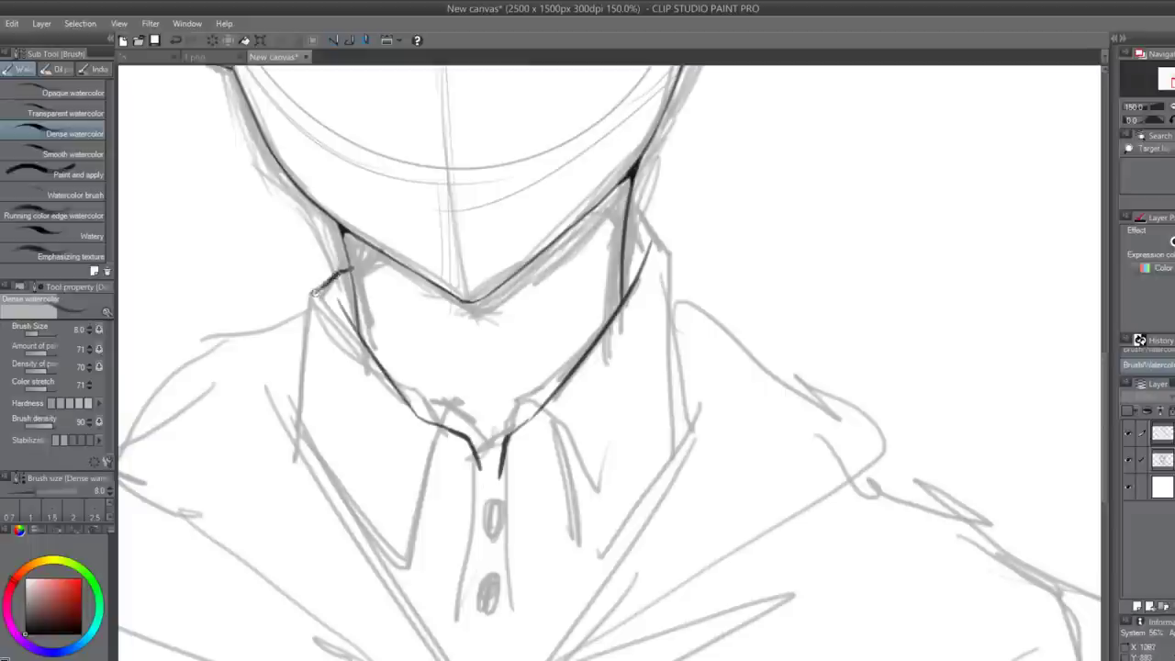
{"action": "key", "text": "e"}
{"action": "key", "text": "ctrl+minus"}
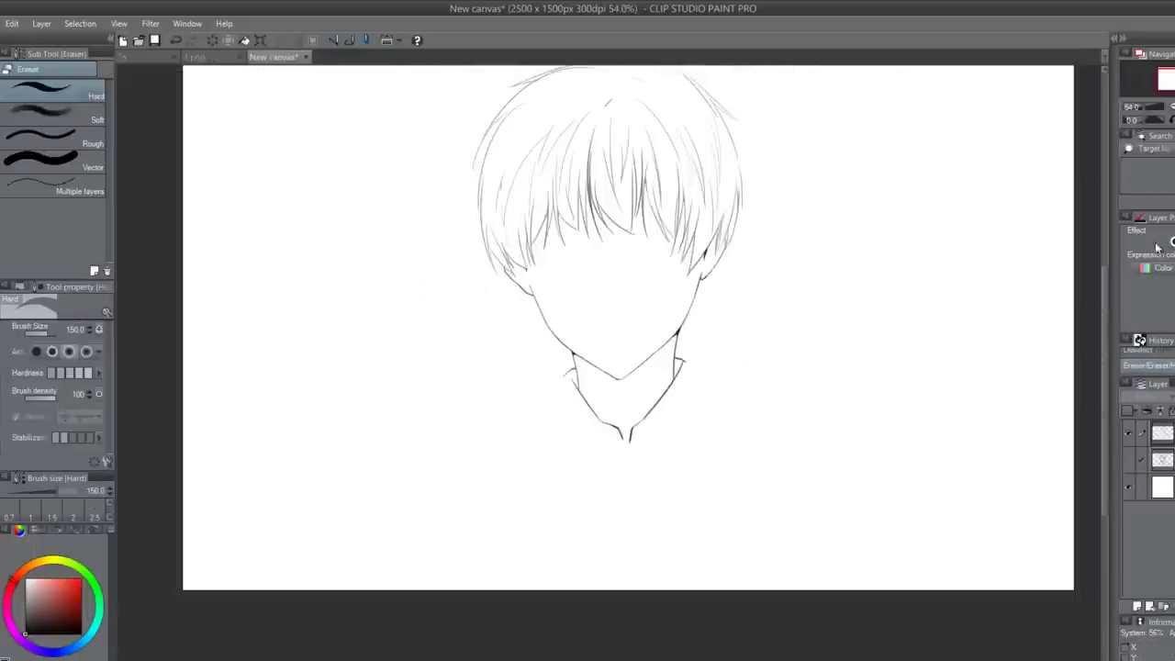
- Ink the outlines of both pointed shirt collar flaps, from the neck down to their tips
{"action": "left_click_drag", "start_coordinate": [617, 363], "coordinate": [702, 576]}
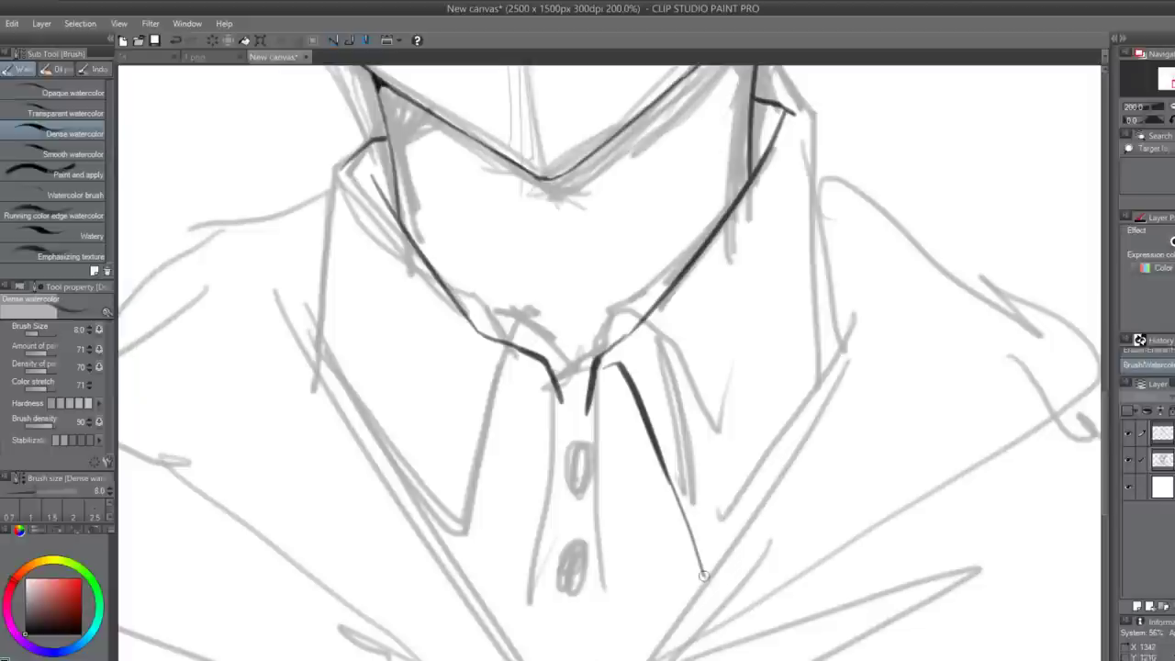
{"action": "mouse_move", "coordinate": [783, 108]}
{"action": "left_mouse_down"}
{"action": "mouse_move", "coordinate": [745, 514]}
{"action": "mouse_move", "coordinate": [705, 579]}
{"action": "left_mouse_up"}
{"action": "mouse_move", "coordinate": [549, 367]}
{"action": "left_mouse_down"}
{"action": "mouse_move", "coordinate": [487, 450]}
{"action": "mouse_move", "coordinate": [455, 565]}
{"action": "left_mouse_up"}
{"action": "mouse_move", "coordinate": [346, 167]}
{"action": "left_mouse_down"}
{"action": "mouse_move", "coordinate": [406, 505]}
{"action": "mouse_move", "coordinate": [450, 562]}
{"action": "left_mouse_up"}
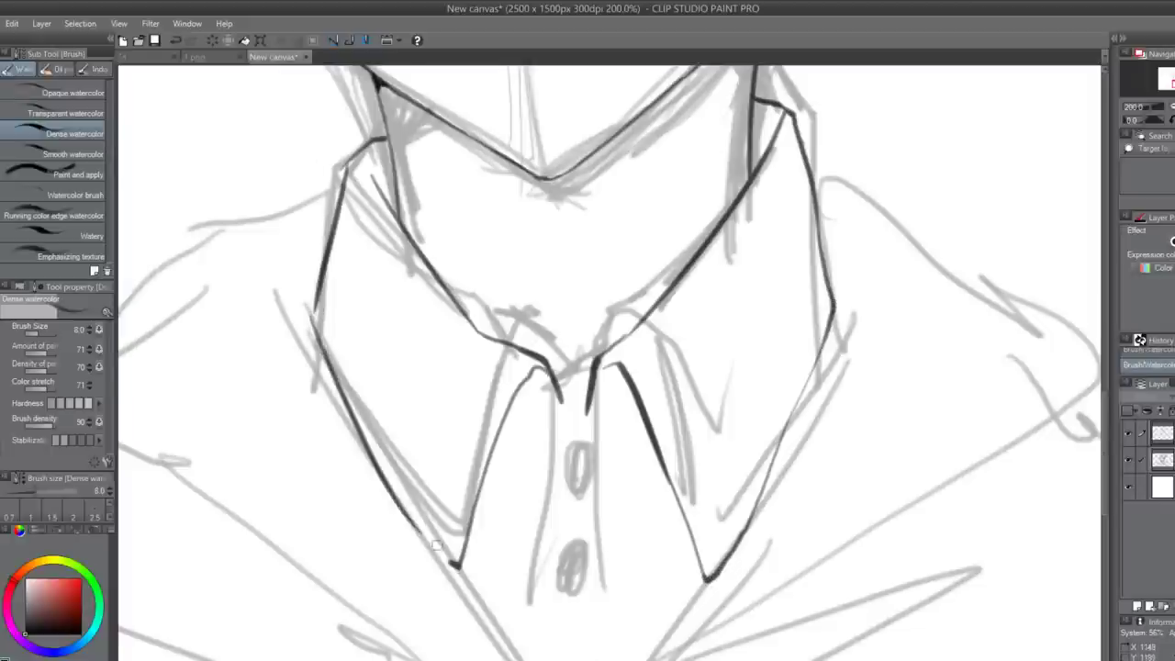
- Ink the shirt's narrow button placket below the collar opening and add light fold lines crossing it
{"action": "left_click_drag", "start_coordinate": [657, 483], "coordinate": [658, 368]}
{"action": "left_click_drag", "start_coordinate": [448, 352], "coordinate": [520, 344]}
{"action": "left_click_drag", "start_coordinate": [460, 321], "coordinate": [514, 346]}
{"action": "left_click_drag", "start_coordinate": [473, 244], "coordinate": [471, 431]}
{"action": "left_click_drag", "start_coordinate": [462, 368], "coordinate": [459, 474]}
{"action": "key", "text": "ctrl+z"}
{"action": "scroll", "coordinate": [457, 428], "scroll_direction": "up", "scroll_amount": 1}
{"action": "left_click_drag", "start_coordinate": [469, 234], "coordinate": [456, 504]}
{"action": "left_click_drag", "start_coordinate": [507, 227], "coordinate": [511, 533]}
{"action": "left_click_drag", "start_coordinate": [421, 317], "coordinate": [557, 357]}
{"action": "left_click_drag", "start_coordinate": [450, 482], "coordinate": [556, 470]}
- Ink three oval buttons down the shirt placket
{"action": "scroll", "coordinate": [513, 317], "scroll_direction": "up", "scroll_amount": 2}
{"action": "left_click_drag", "start_coordinate": [466, 202], "coordinate": [472, 204]}
{"action": "left_click_drag", "start_coordinate": [445, 427], "coordinate": [448, 429]}
{"action": "left_click_drag", "start_coordinate": [441, 596], "coordinate": [439, 395]}
{"action": "left_click_drag", "start_coordinate": [433, 532], "coordinate": [481, 530]}
- Ink the hoodie's V-shaped neckline from both collar tips to the point beneath the lowest button
{"action": "scroll", "coordinate": [477, 550], "scroll_direction": "down", "scroll_amount": 4}
{"action": "scroll", "coordinate": [484, 595], "scroll_direction": "up", "scroll_amount": 1}
{"action": "left_click_drag", "start_coordinate": [343, 383], "coordinate": [497, 559]}
{"action": "scroll", "coordinate": [472, 530], "scroll_direction": "up", "scroll_amount": 1}
{"action": "mouse_move", "coordinate": [565, 419]}
{"action": "left_mouse_down"}
{"action": "mouse_move", "coordinate": [419, 572]}
{"action": "mouse_move", "coordinate": [415, 600]}
{"action": "left_mouse_up"}
- Ink the zipper line and its pull below the hoodie neckline, and erase the stray marks beside it
{"action": "scroll", "coordinate": [464, 529], "scroll_direction": "up", "scroll_amount": 2}
{"action": "scroll", "coordinate": [462, 516], "scroll_direction": "down", "scroll_amount": 4}
{"action": "scroll", "coordinate": [489, 541], "scroll_direction": "up", "scroll_amount": 2}
{"action": "left_click_drag", "start_coordinate": [413, 588], "coordinate": [423, 645]}
{"action": "left_click_drag", "start_coordinate": [413, 540], "coordinate": [412, 576]}
{"action": "scroll", "coordinate": [466, 527], "scroll_direction": "down", "scroll_amount": 2}
{"action": "scroll", "coordinate": [468, 528], "scroll_direction": "up", "scroll_amount": 1}
{"action": "left_click_drag", "start_coordinate": [467, 534], "coordinate": [468, 593]}
{"action": "key", "text": "e"}
{"action": "left_click_drag", "start_coordinate": [507, 446], "coordinate": [472, 420]}
- Ink the two hoodie drawstrings hanging from their eyelets on either side of the zipper
{"action": "key", "text": "b"}
{"action": "left_click_drag", "start_coordinate": [566, 374], "coordinate": [577, 593]}
{"action": "mouse_move", "coordinate": [395, 386]}
{"action": "left_mouse_down"}
{"action": "mouse_move", "coordinate": [410, 380]}
{"action": "mouse_move", "coordinate": [386, 597]}
{"action": "left_mouse_up"}
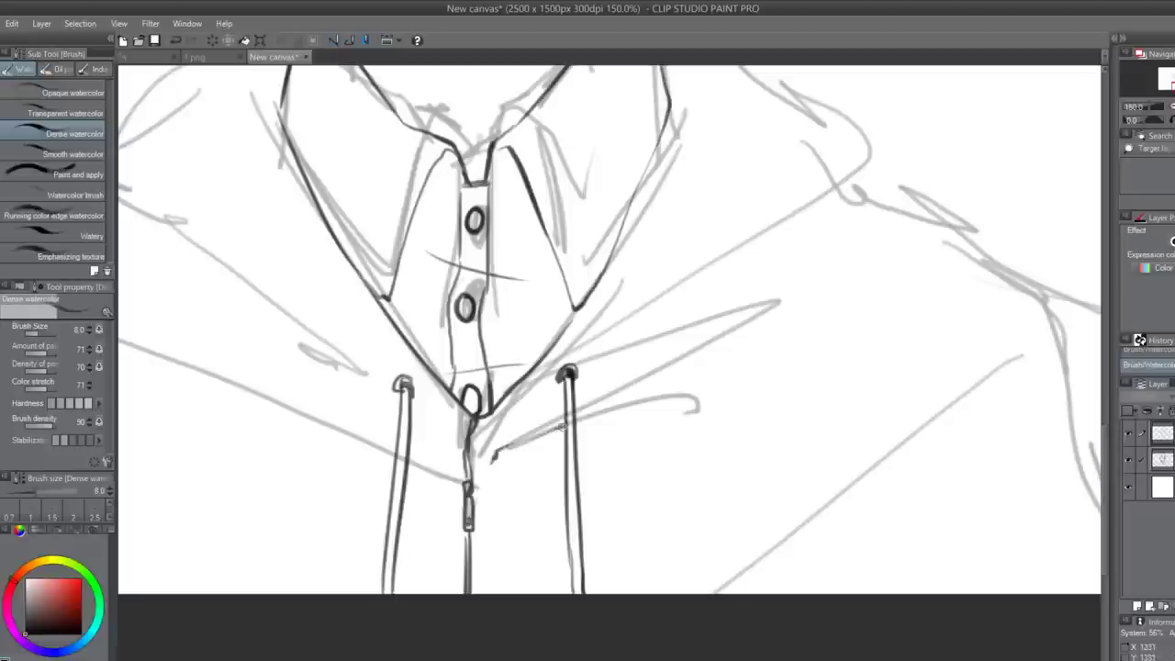
- Ink the hood's lower edge and the fabric folds on the right side of the chest
{"action": "left_click_drag", "start_coordinate": [584, 424], "coordinate": [964, 304]}
{"action": "left_click_drag", "start_coordinate": [657, 354], "coordinate": [896, 214]}
{"action": "left_click_drag", "start_coordinate": [634, 338], "coordinate": [884, 134]}
{"action": "key", "text": "ctrl+z"}
{"action": "left_click_drag", "start_coordinate": [611, 342], "coordinate": [782, 169]}
{"action": "scroll", "coordinate": [790, 330], "scroll_direction": "down", "scroll_amount": 2}
{"action": "scroll", "coordinate": [528, 271], "scroll_direction": "up", "scroll_amount": 1}
- Ink the left chest fold and the hood's lower left edge sweeping from the shoulder to the zipper
{"action": "left_click_drag", "start_coordinate": [505, 292], "coordinate": [551, 266]}
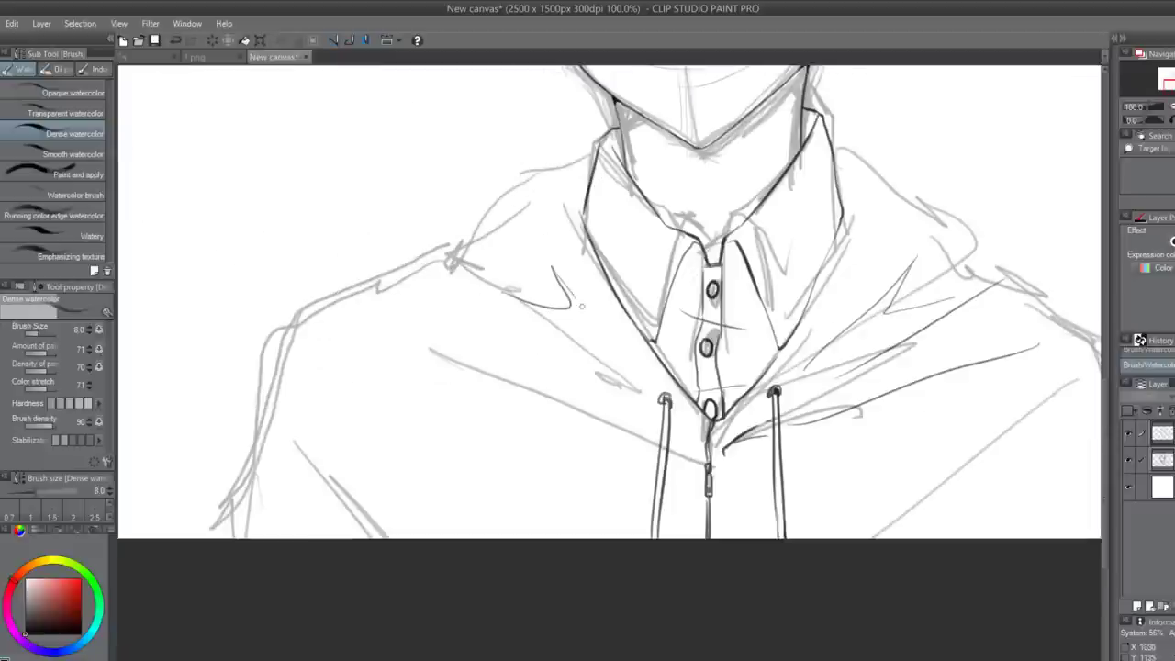
{"action": "left_click_drag", "start_coordinate": [358, 286], "coordinate": [661, 440]}
{"action": "scroll", "coordinate": [709, 463], "scroll_direction": "up", "scroll_amount": 2}
{"action": "left_click_drag", "start_coordinate": [573, 422], "coordinate": [713, 466]}
{"action": "scroll", "coordinate": [720, 500], "scroll_direction": "down", "scroll_amount": 3}
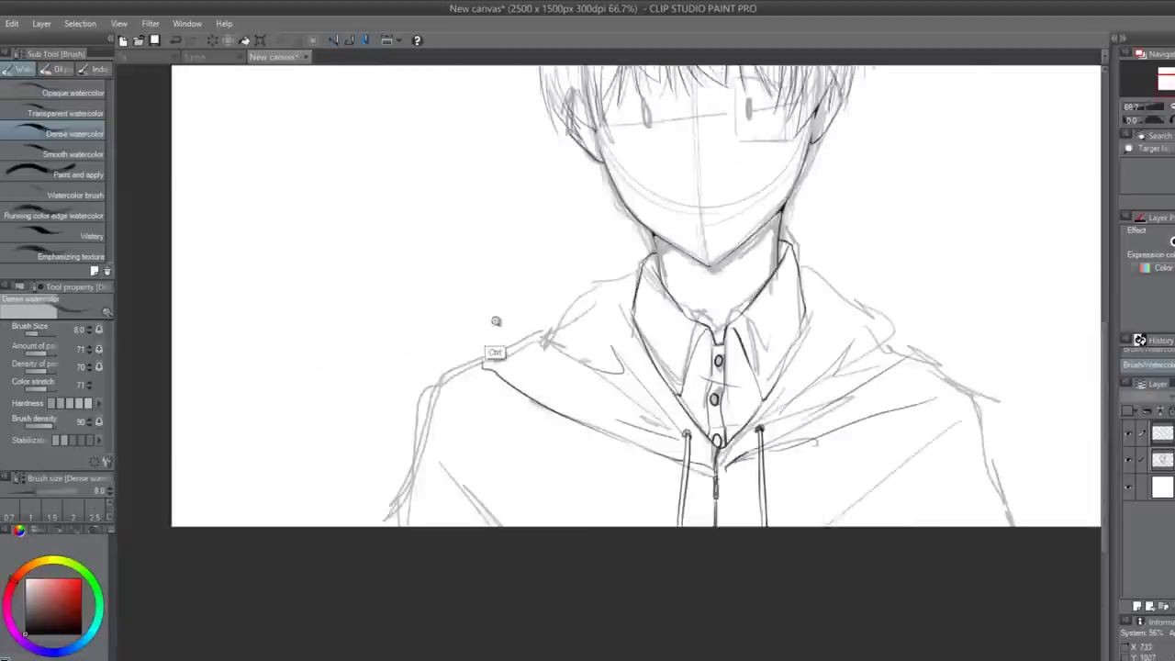
- Ink the left outer contour of the hood up to the shirt collar, with a fold at its peak
{"action": "scroll", "coordinate": [492, 319], "scroll_direction": "up", "scroll_amount": 2}
{"action": "left_click_drag", "start_coordinate": [429, 396], "coordinate": [543, 272]}
{"action": "left_click_drag", "start_coordinate": [543, 275], "coordinate": [673, 349]}
{"action": "left_click_drag", "start_coordinate": [823, 191], "coordinate": [617, 300]}
- Ink the right outer contour of the hood from the collar down to its lower edge at the shoulder
{"action": "scroll", "coordinate": [542, 311], "scroll_direction": "down", "scroll_amount": 2}
{"action": "scroll", "coordinate": [964, 275], "scroll_direction": "up", "scroll_amount": 1}
{"action": "left_click_drag", "start_coordinate": [744, 236], "coordinate": [830, 293]}
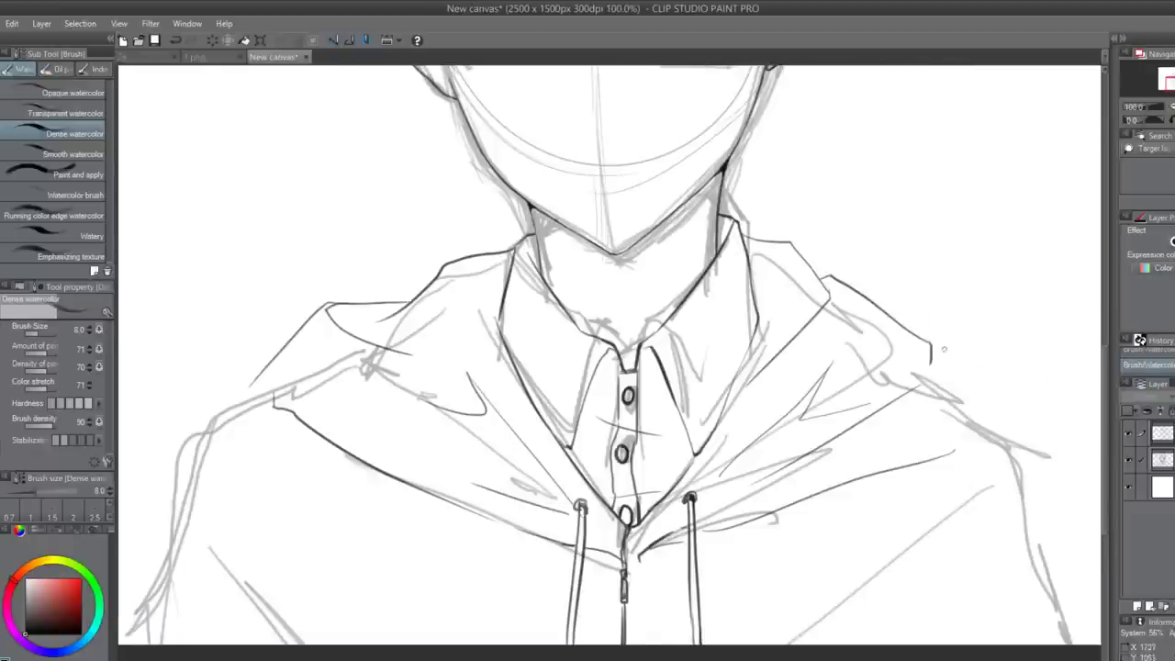
{"action": "key", "text": "ctrl+z"}
{"action": "left_click_drag", "start_coordinate": [964, 342], "coordinate": [995, 434]}
{"action": "left_click_drag", "start_coordinate": [955, 450], "coordinate": [995, 435]}
- Ink the outer lines of both sleeves from the shoulders down to the canvas edge
{"action": "scroll", "coordinate": [848, 437], "scroll_direction": "down", "scroll_amount": 1}
{"action": "scroll", "coordinate": [1001, 518], "scroll_direction": "up", "scroll_amount": 1}
{"action": "left_click_drag", "start_coordinate": [916, 395], "coordinate": [983, 603]}
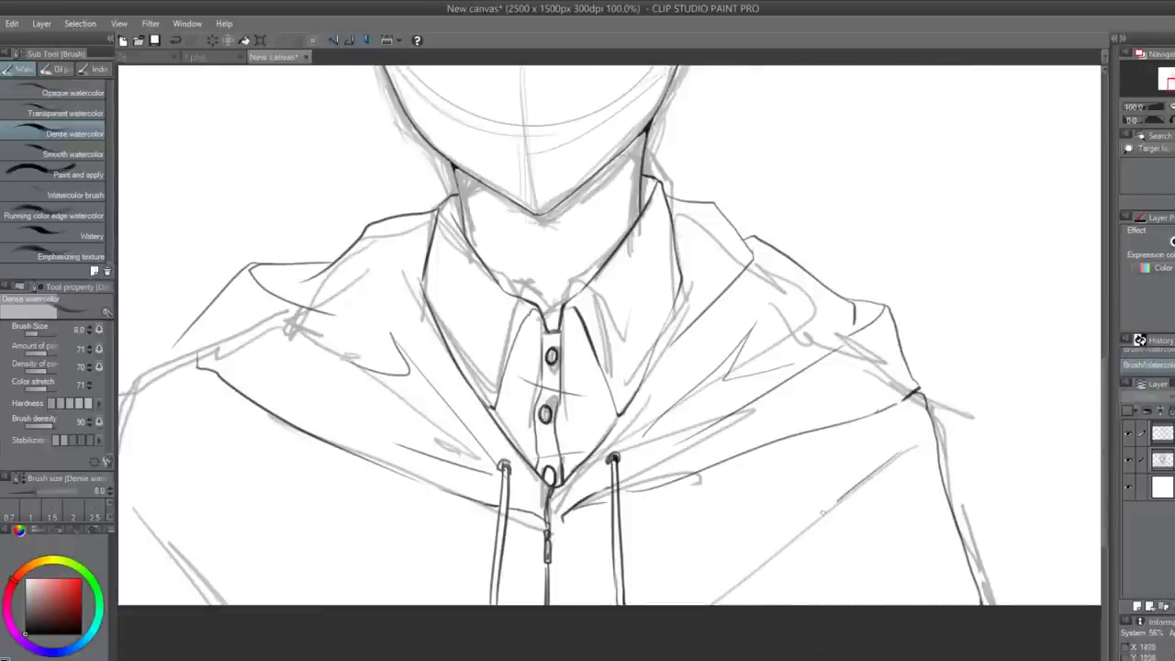
{"action": "scroll", "coordinate": [934, 548], "scroll_direction": "down", "scroll_amount": 1}
{"action": "scroll", "coordinate": [425, 476], "scroll_direction": "up", "scroll_amount": 1}
{"action": "mouse_move", "coordinate": [452, 385]}
{"action": "left_mouse_down"}
{"action": "mouse_move", "coordinate": [389, 404]}
{"action": "mouse_move", "coordinate": [332, 634]}
{"action": "left_mouse_up"}
- Hide the rough sketch layer and ink small inner contour lines in both ears
{"action": "scroll", "coordinate": [781, 606], "scroll_direction": "down", "scroll_amount": 2}
{"action": "left_click", "coordinate": [1129, 459]}
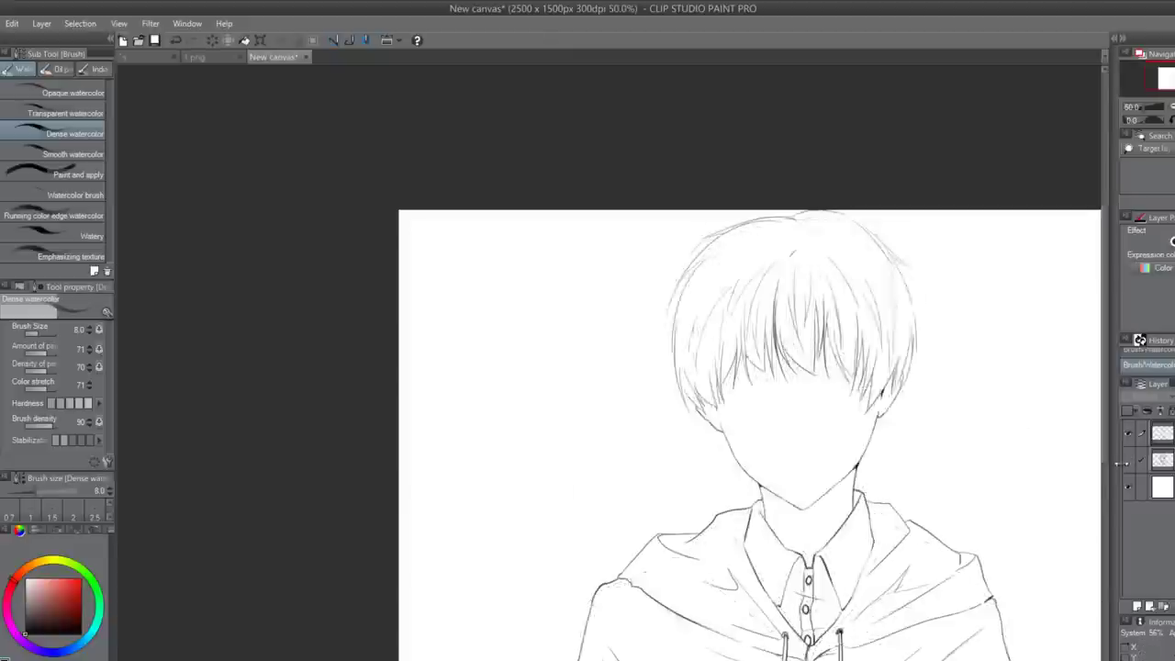
{"action": "scroll", "coordinate": [927, 410], "scroll_direction": "up", "scroll_amount": 3}
{"action": "scroll", "coordinate": [223, 333], "scroll_direction": "down", "scroll_amount": 4}
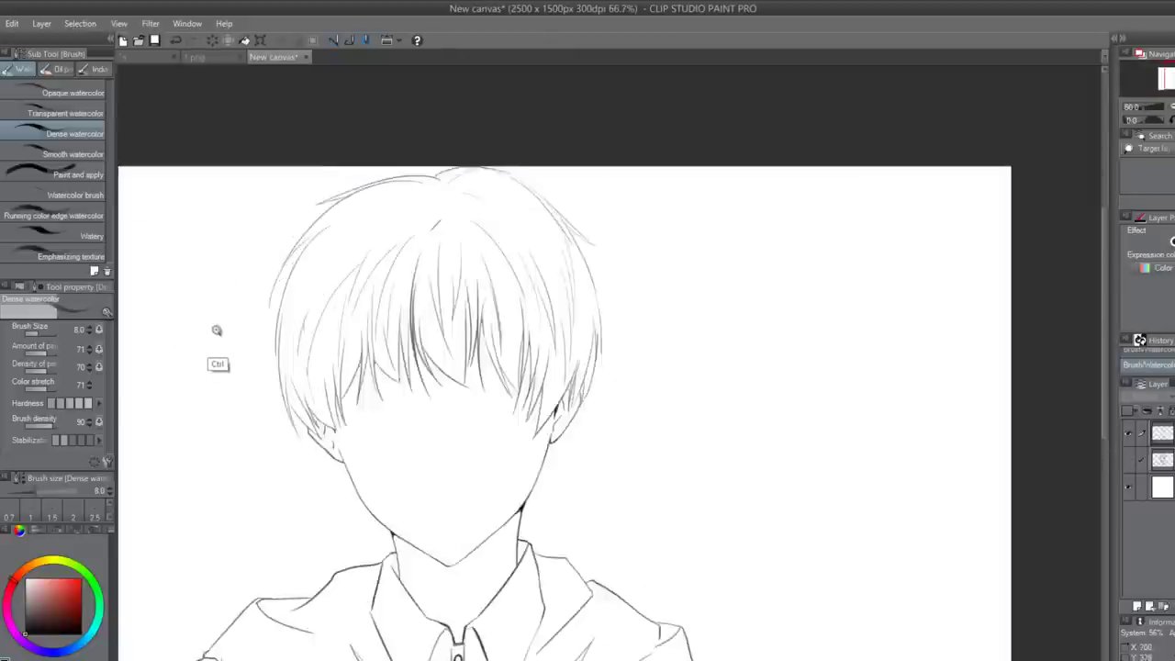
{"action": "scroll", "coordinate": [232, 325], "scroll_direction": "up", "scroll_amount": 4}
{"action": "scroll", "coordinate": [592, 464], "scroll_direction": "down", "scroll_amount": 2}
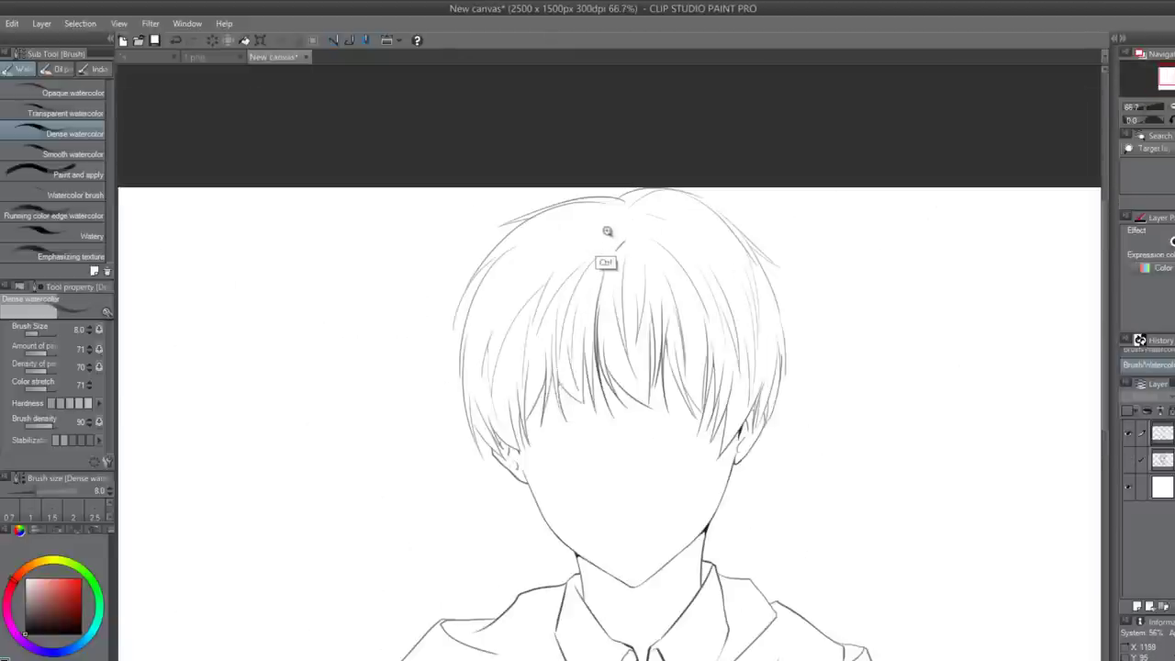
- Erase the loose inner strands near the parting and the outline ends where they meet at the crown
{"action": "scroll", "coordinate": [619, 229], "scroll_direction": "up", "scroll_amount": 1}
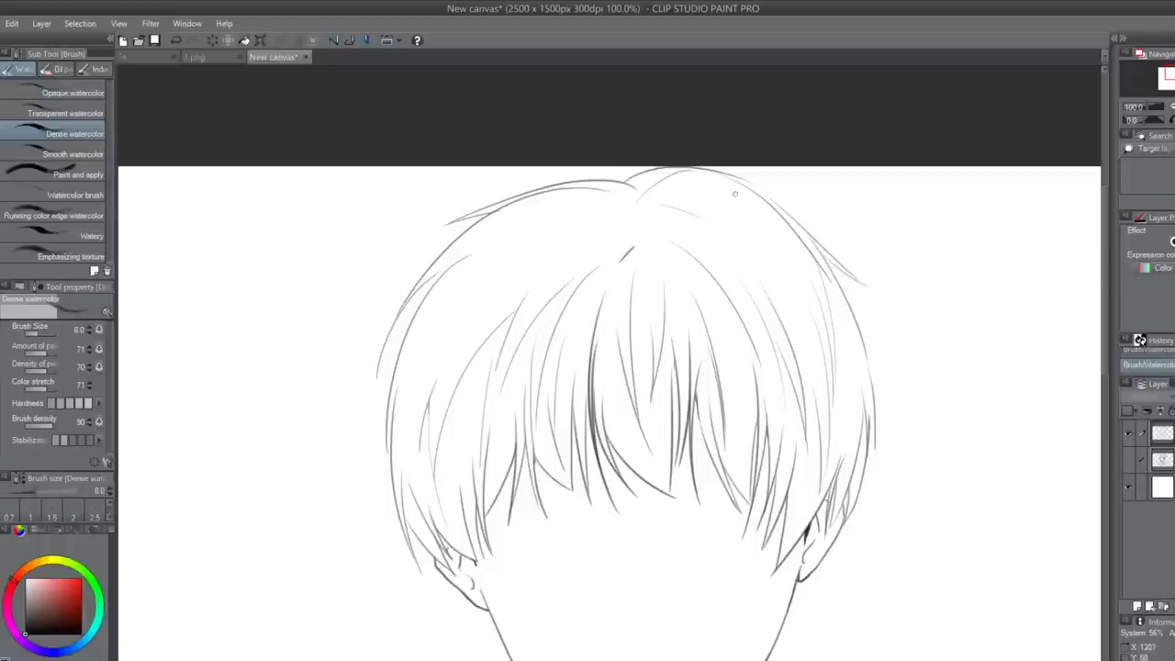
{"action": "key", "text": "e"}
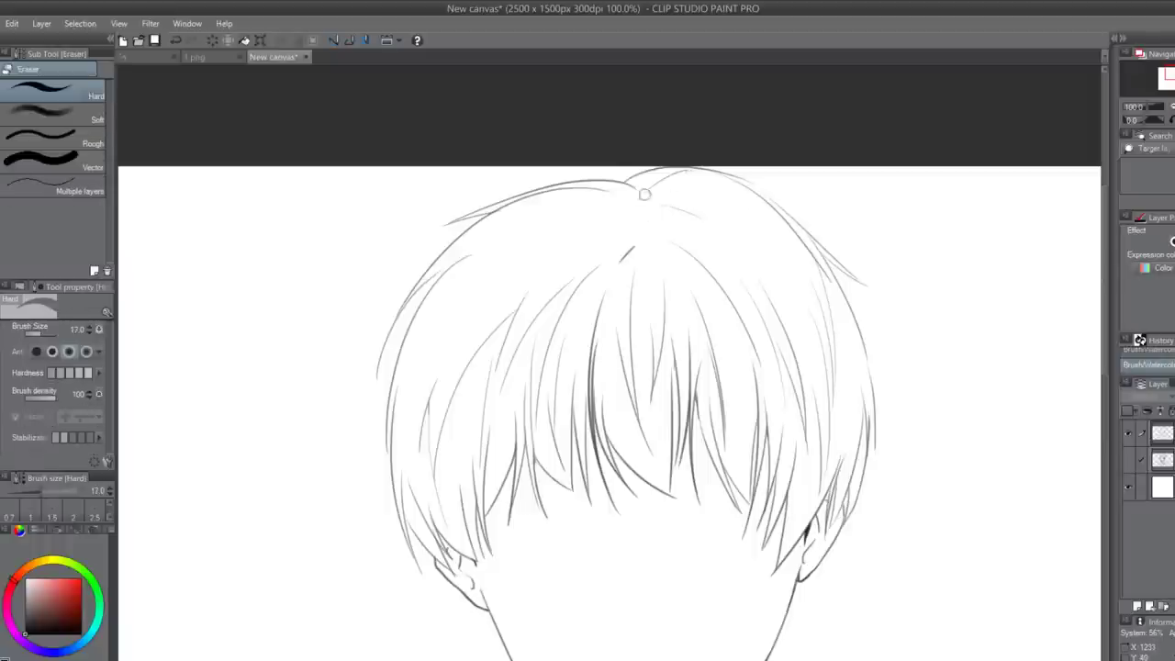
{"action": "left_click_drag", "start_coordinate": [694, 210], "coordinate": [713, 228]}
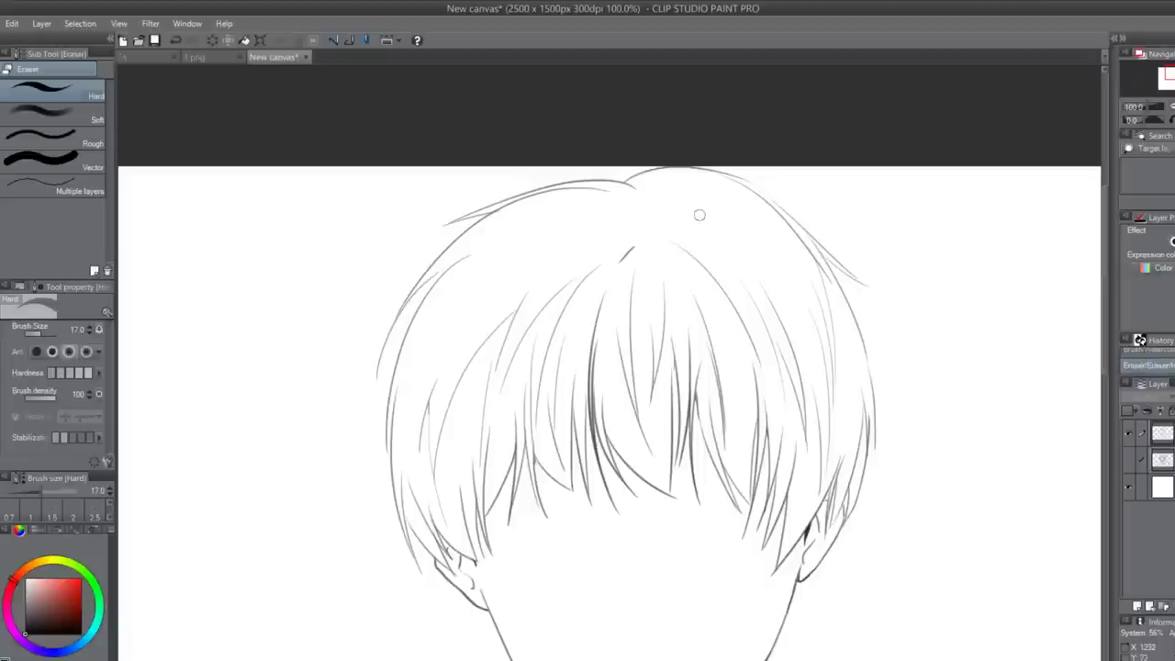
{"action": "scroll", "coordinate": [714, 219], "scroll_direction": "down", "scroll_amount": 2}
{"action": "scroll", "coordinate": [706, 200], "scroll_direction": "up", "scroll_amount": 2}
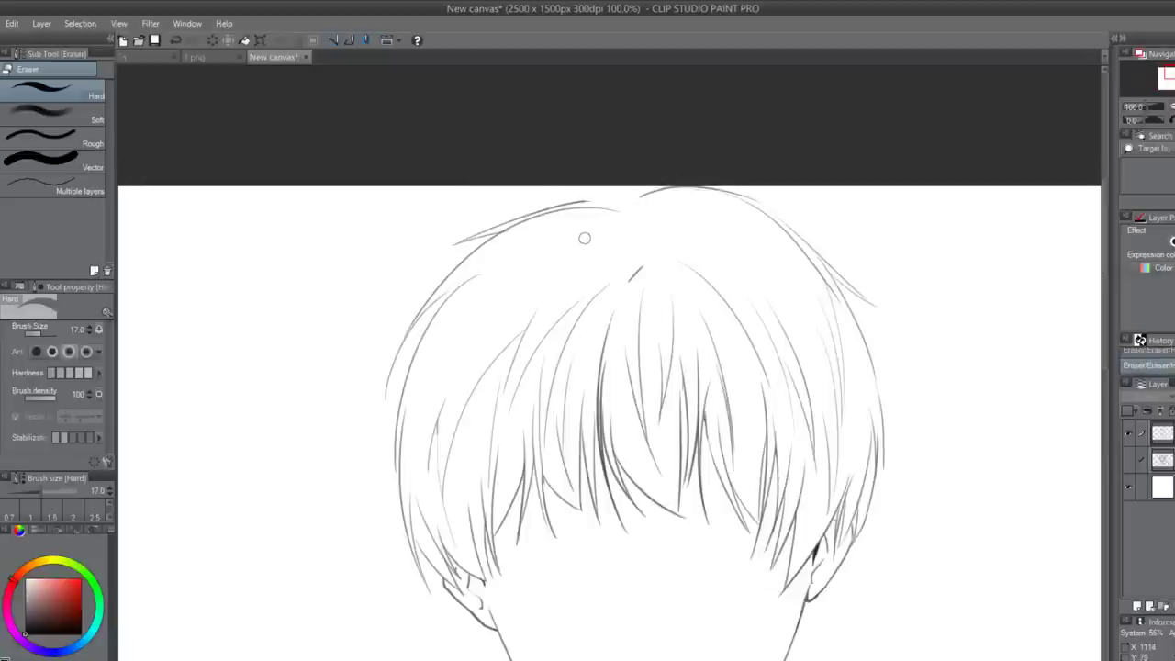
- Ink a curved strand from the parting leftward over the top hair outline with Dense watercolor
{"action": "key", "text": "b"}
{"action": "scroll", "coordinate": [610, 210], "scroll_direction": "up", "scroll_amount": 1}
{"action": "key", "text": "ctrl+z"}
{"action": "left_click_drag", "start_coordinate": [643, 198], "coordinate": [538, 196]}
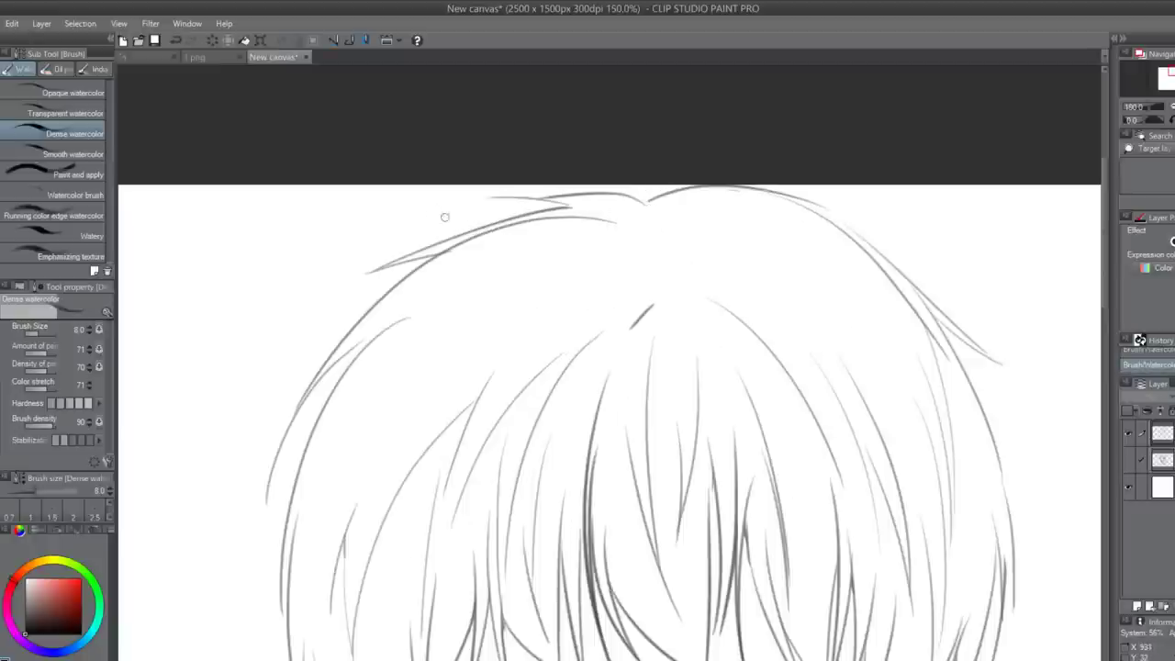
- Ink long and short curved strands fanning from the parting down the right side of the crown
{"action": "left_click_drag", "start_coordinate": [672, 229], "coordinate": [854, 379]}
{"action": "left_click_drag", "start_coordinate": [720, 259], "coordinate": [852, 362]}
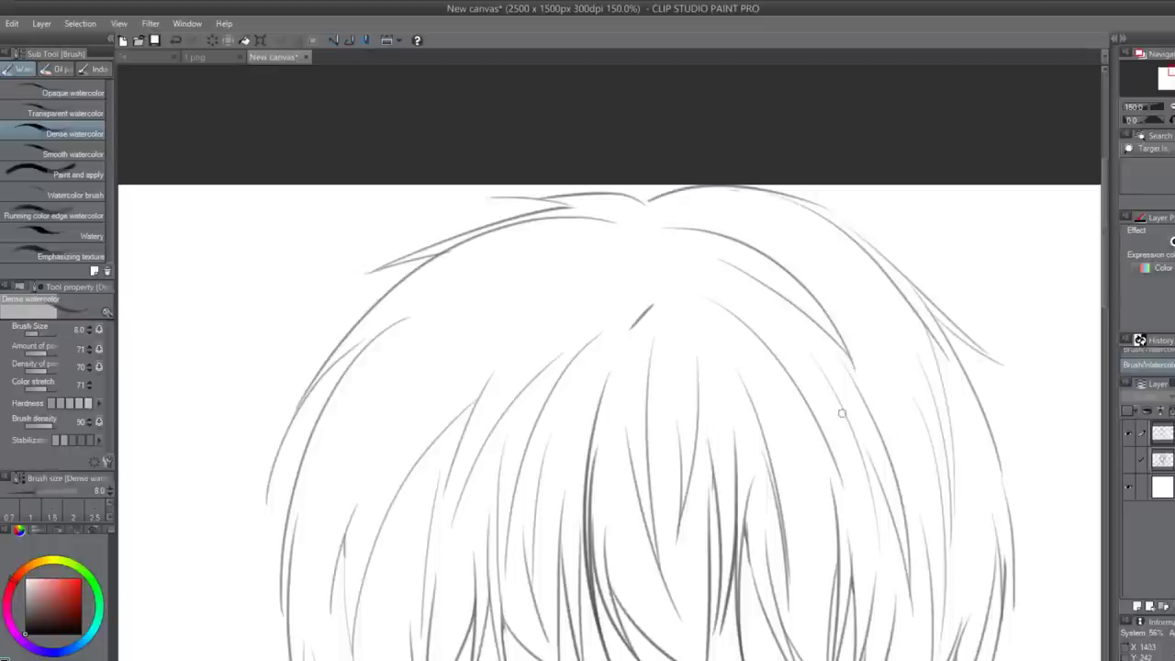
{"action": "key", "text": "ctrl+z"}
{"action": "key", "text": "ctrl+z"}
{"action": "mouse_move", "coordinate": [661, 251]}
{"action": "left_mouse_down"}
{"action": "mouse_move", "coordinate": [731, 264]}
{"action": "mouse_move", "coordinate": [830, 346]}
{"action": "mouse_move", "coordinate": [792, 297]}
{"action": "left_mouse_up"}
{"action": "key", "text": "ctrl+z"}
{"action": "key", "text": "ctrl+z"}
{"action": "key", "text": "ctrl+z"}
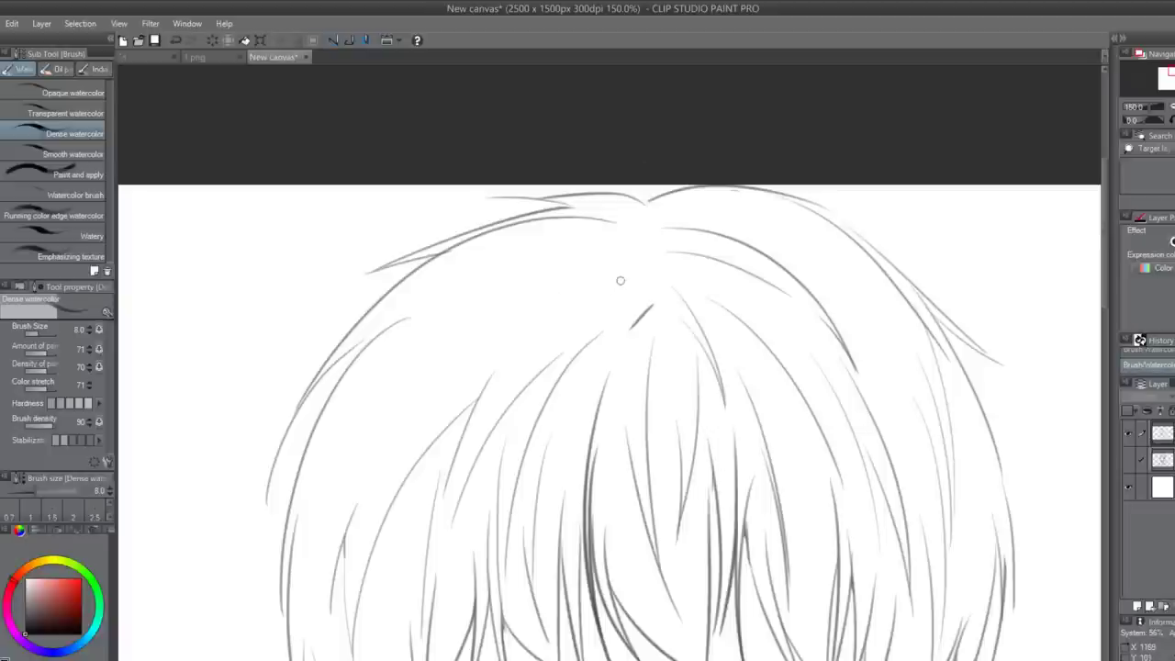
- Ink a long curved strand and a short one fanning from the parting down the left side of the crown
{"action": "key", "text": "ctrl+z"}
{"action": "left_click_drag", "start_coordinate": [622, 244], "coordinate": [387, 496]}
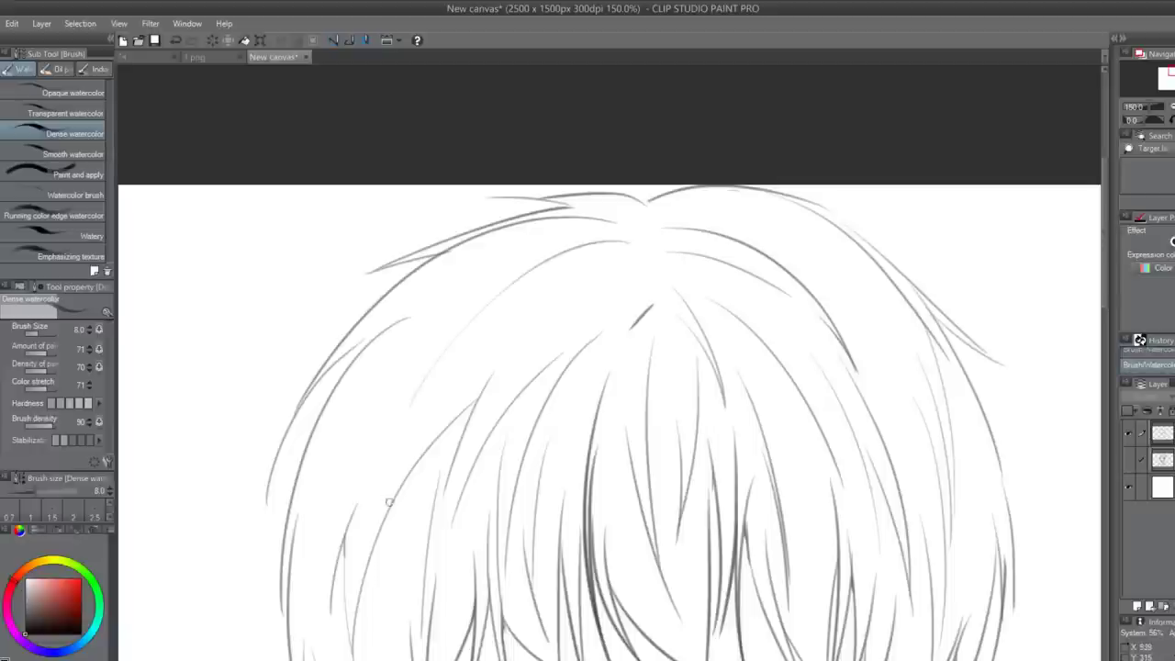
{"action": "key", "text": "ctrl+z"}
{"action": "left_click_drag", "start_coordinate": [634, 254], "coordinate": [502, 413]}
{"action": "key", "text": "ctrl+z"}
{"action": "left_click_drag", "start_coordinate": [637, 240], "coordinate": [583, 299]}
{"action": "scroll", "coordinate": [603, 308], "scroll_direction": "down", "scroll_amount": 3}
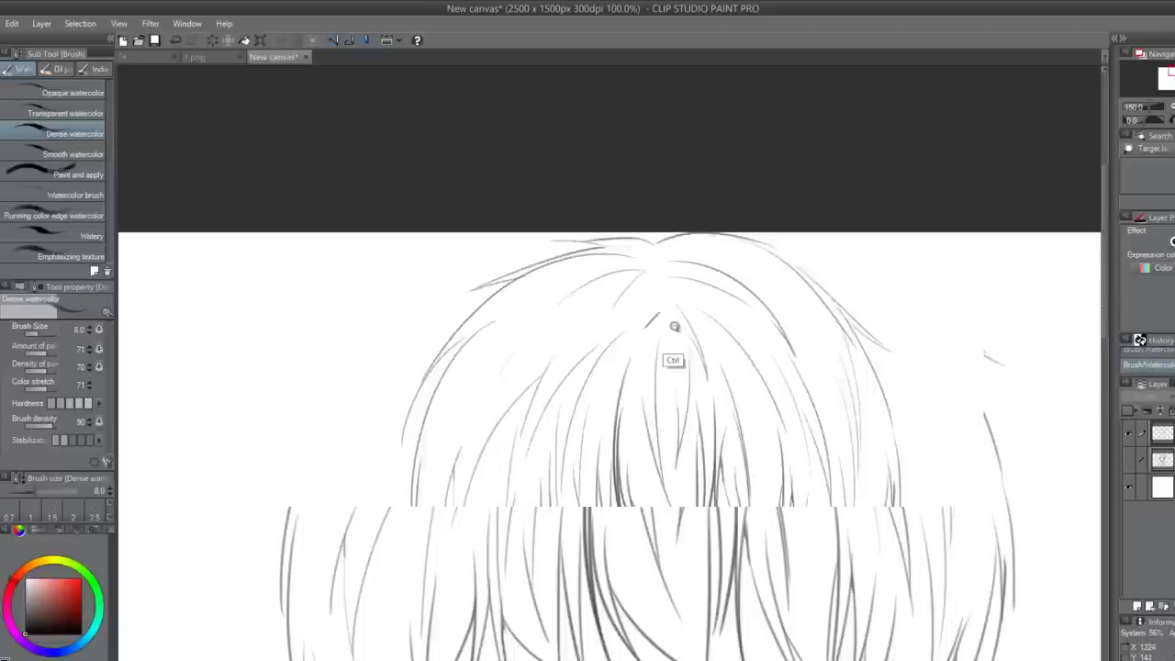
{"action": "scroll", "coordinate": [634, 286], "scroll_direction": "up", "scroll_amount": 1}
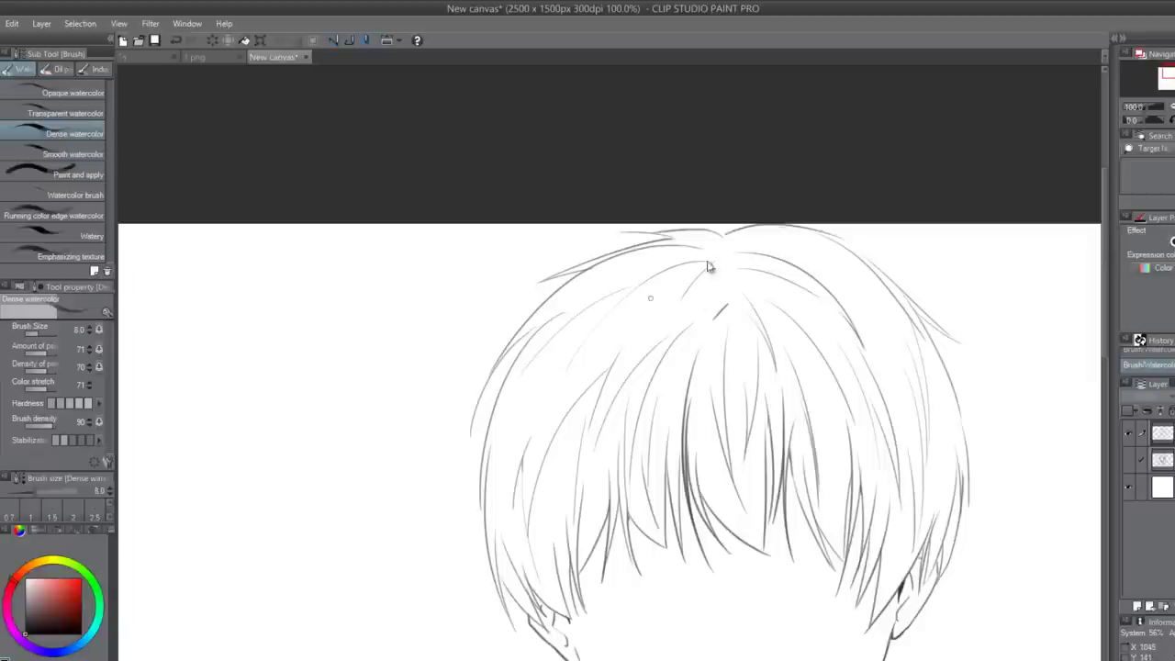
- Ink a short curved strand rising from the parting just beneath the top right hair outline
{"action": "key", "text": "ctrl+z"}
{"action": "left_click_drag", "start_coordinate": [769, 235], "coordinate": [780, 233]}
{"action": "key", "text": "ctrl+z"}
{"action": "key", "text": "ctrl+z"}
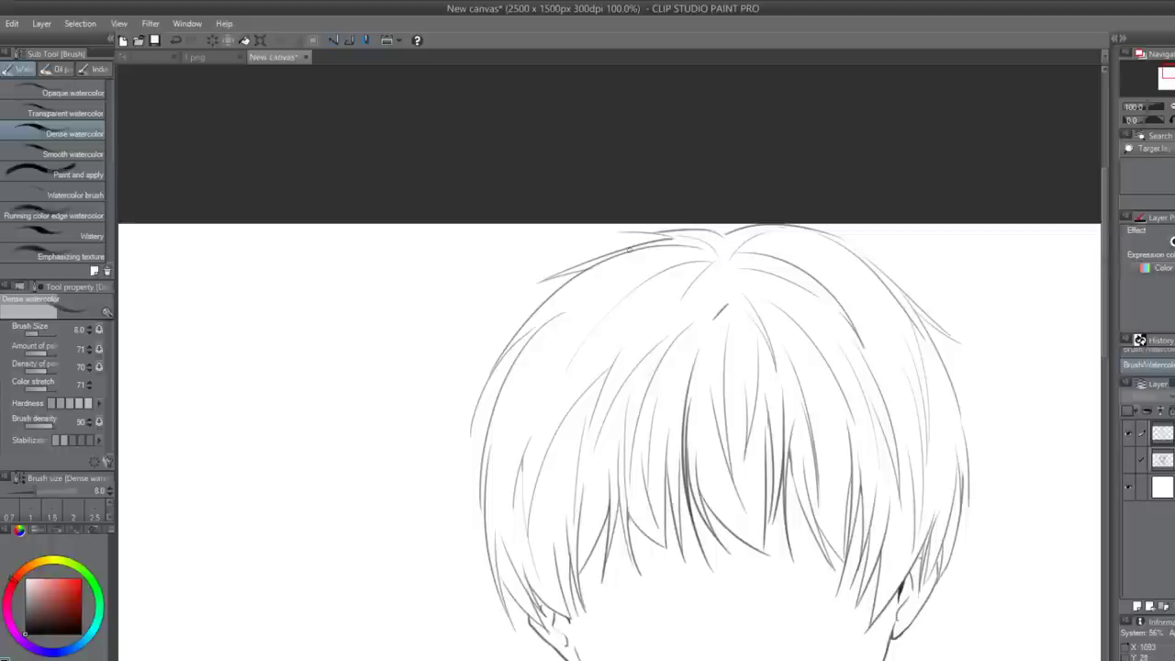
- Undo the last short strand and re-ink a curved one from the parting beneath the top right hair outline
{"action": "key", "text": "ctrl+z"}
{"action": "left_click_drag", "start_coordinate": [721, 264], "coordinate": [708, 240]}
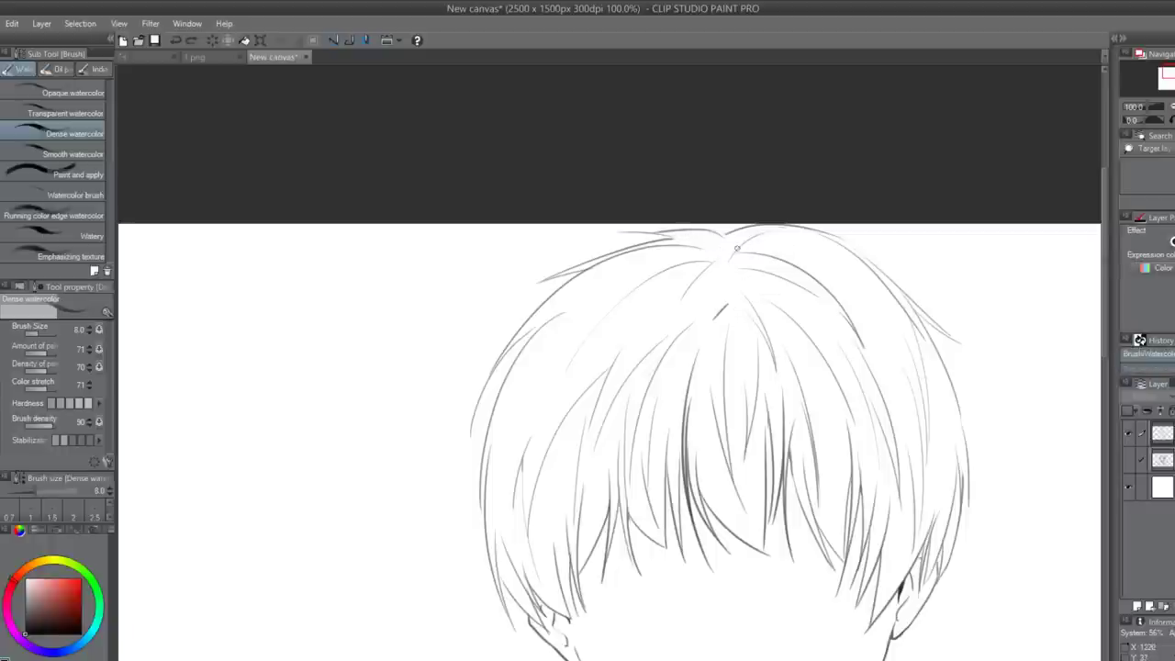
{"action": "left_click_drag", "start_coordinate": [763, 288], "coordinate": [737, 289]}
{"action": "left_click_drag", "start_coordinate": [937, 320], "coordinate": [935, 287]}
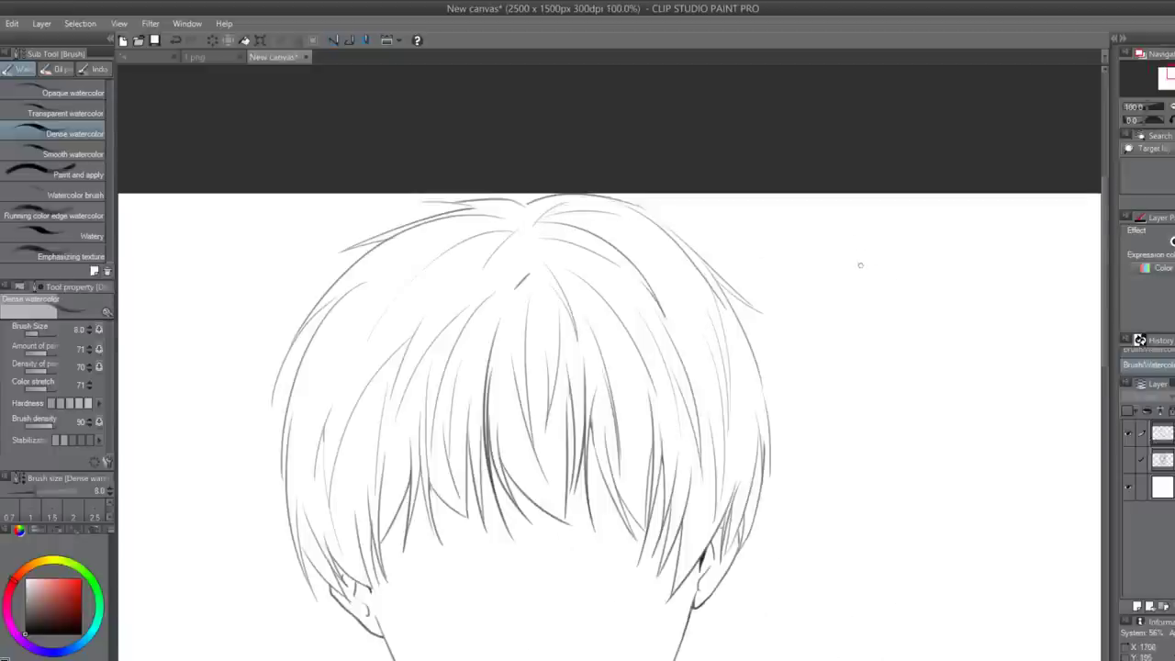
{"action": "key", "text": "ctrl+z"}
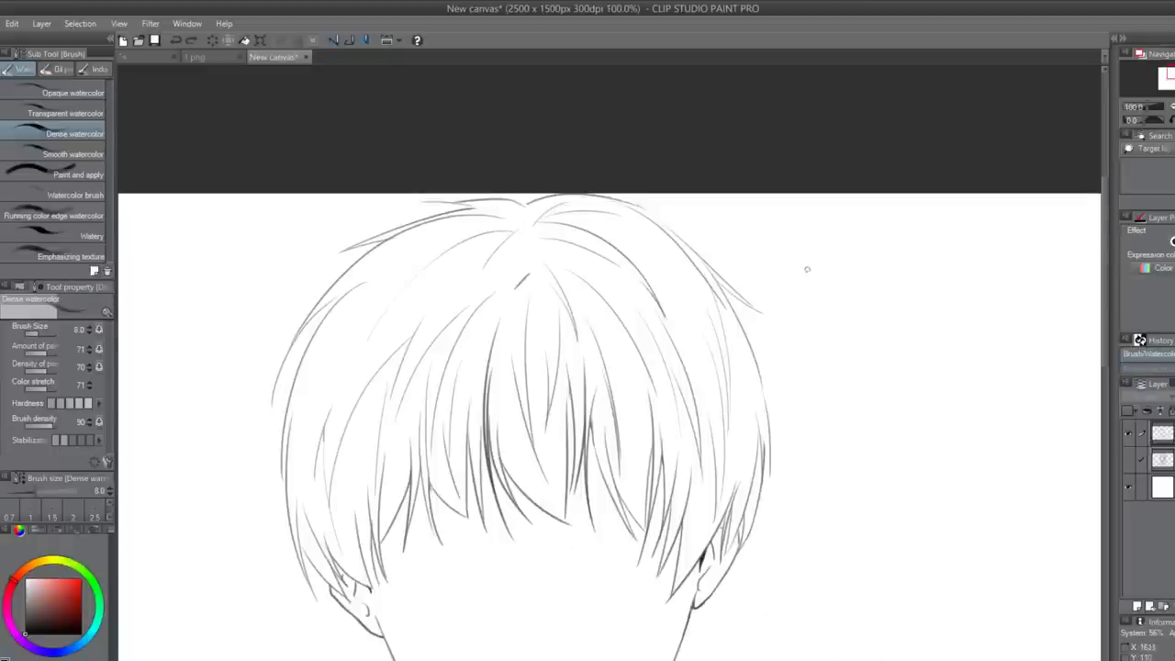
- Sketch a short horizontal demonstration line on the blank canvas beside the hair and undo it
{"action": "left_click_drag", "start_coordinate": [790, 266], "coordinate": [938, 268]}
{"action": "mouse_move", "coordinate": [797, 248]}
{"action": "left_mouse_down"}
{"action": "mouse_move", "coordinate": [938, 298]}
{"action": "mouse_move", "coordinate": [872, 417]}
{"action": "left_mouse_up"}
{"action": "key", "text": "ctrl+z"}
{"action": "key", "text": "ctrl+z"}
{"action": "key", "text": "ctrl+z"}
{"action": "key", "text": "ctrl+z"}
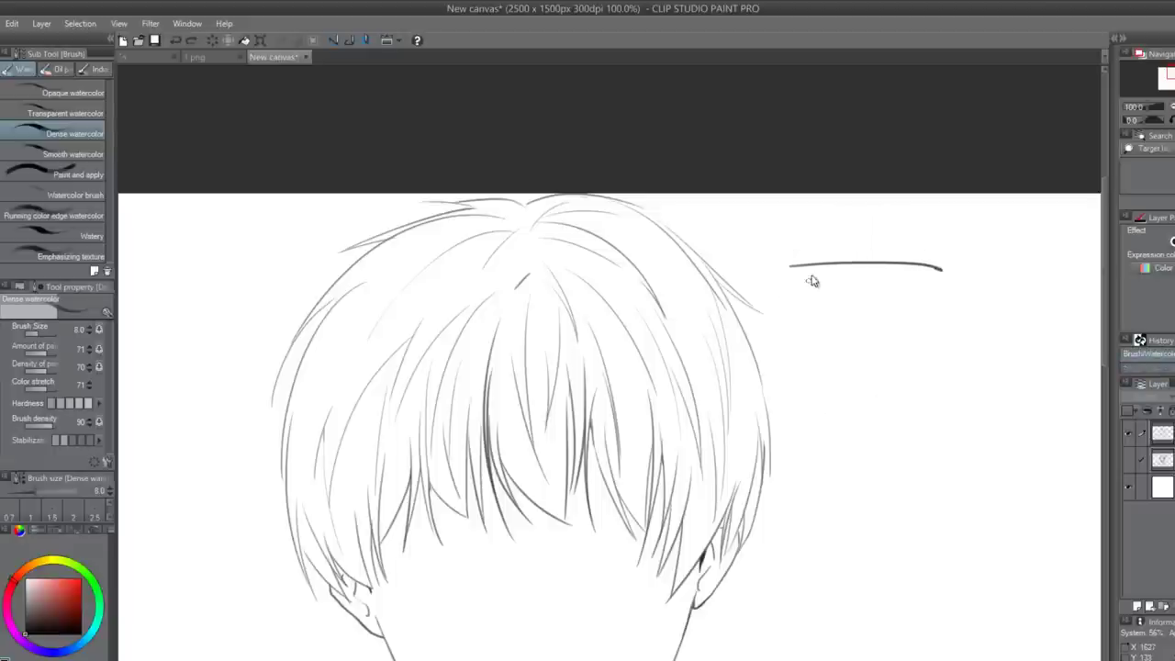
- Sketch a horizontal guide line across the crown, upward and downward direction arrows, and a curved strand example beside the head
{"action": "left_click_drag", "start_coordinate": [389, 261], "coordinate": [802, 277]}
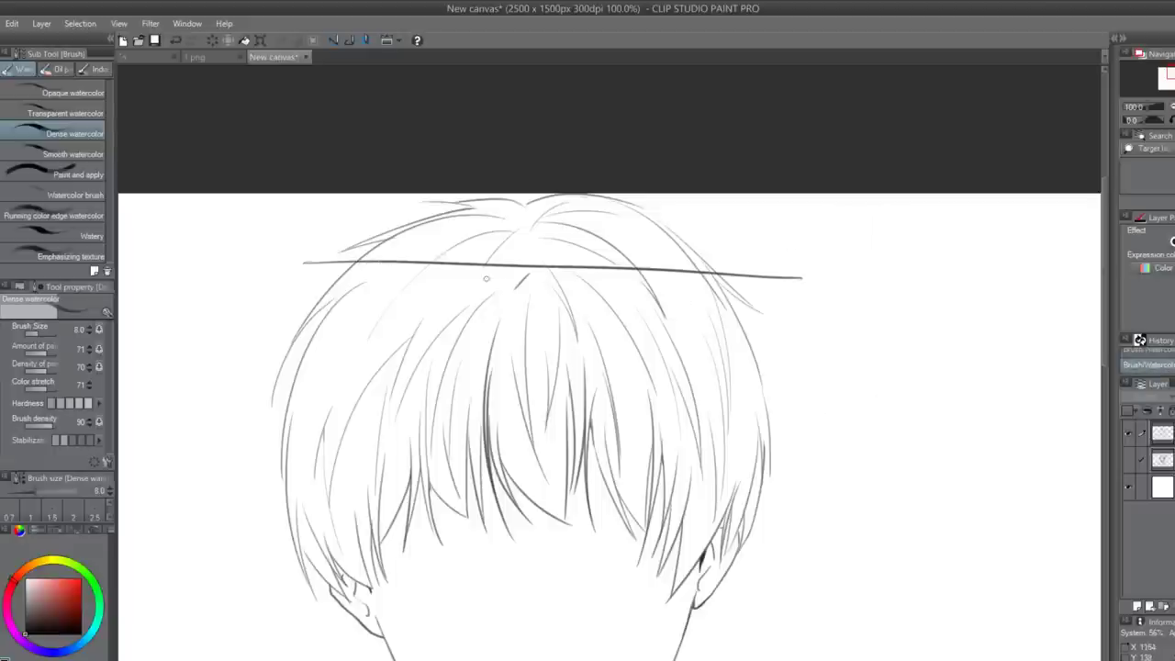
{"action": "left_click_drag", "start_coordinate": [878, 345], "coordinate": [863, 449]}
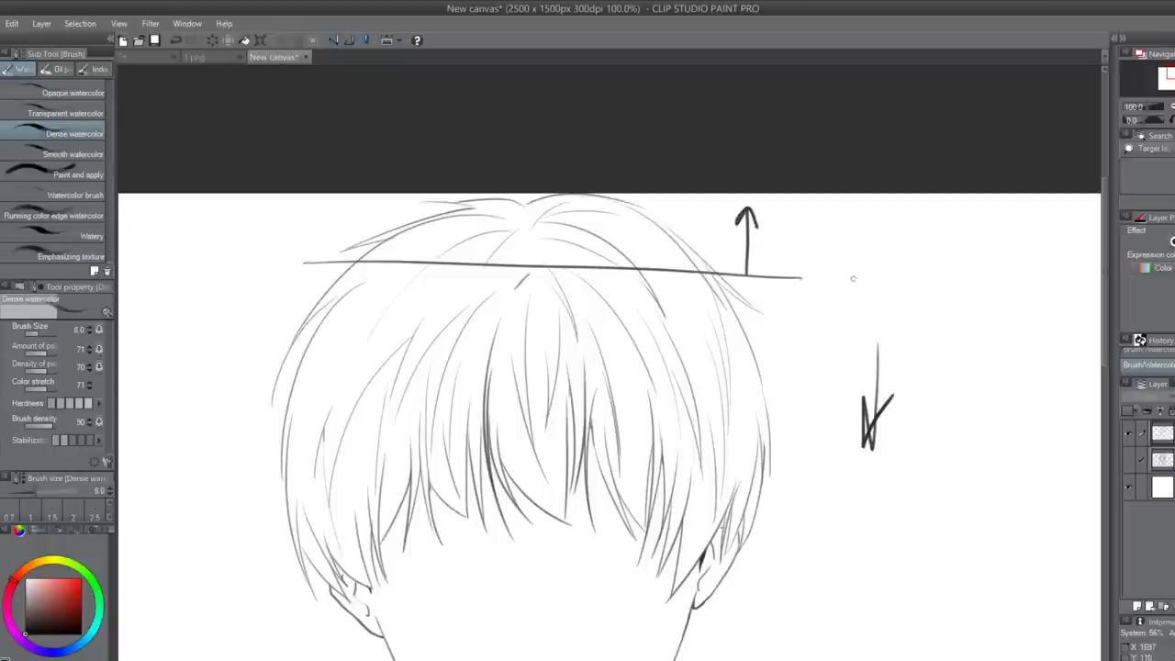
{"action": "left_click_drag", "start_coordinate": [990, 291], "coordinate": [883, 273]}
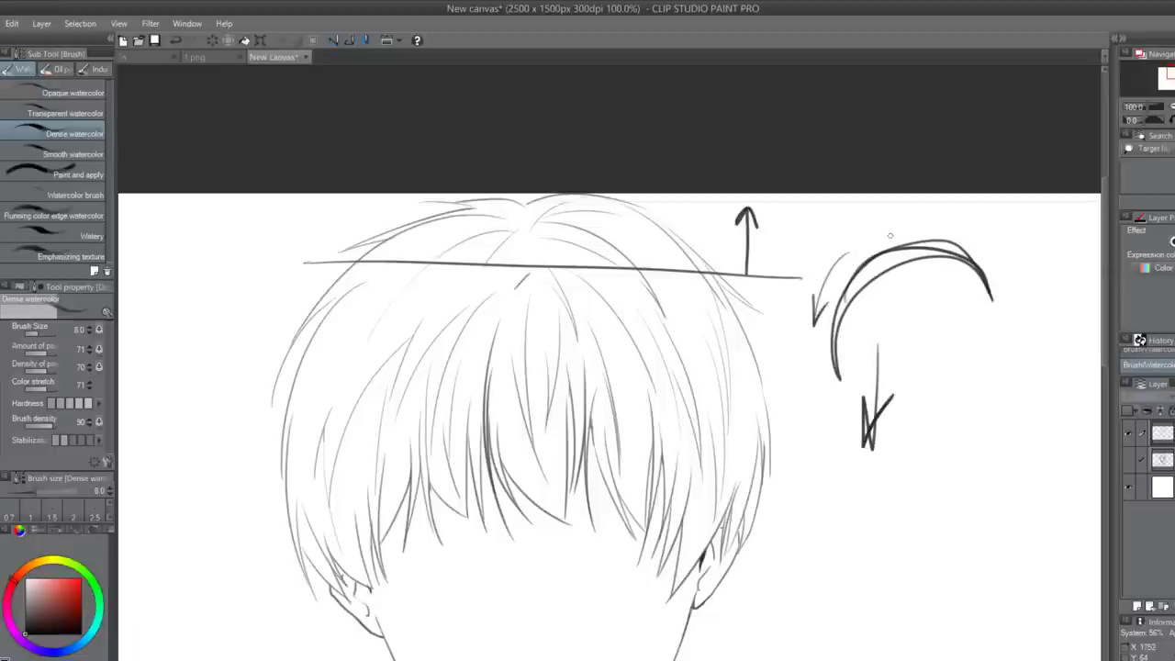
- Undo all the demonstration arrows, arcs and the guide line across the crown
{"action": "key", "text": "ctrl+z"}
{"action": "key", "text": "ctrl+z"}
{"action": "key", "text": "ctrl+z"}
{"action": "key", "text": "ctrl+z"}
{"action": "key", "text": "ctrl+z"}
{"action": "key", "text": "ctrl+z"}
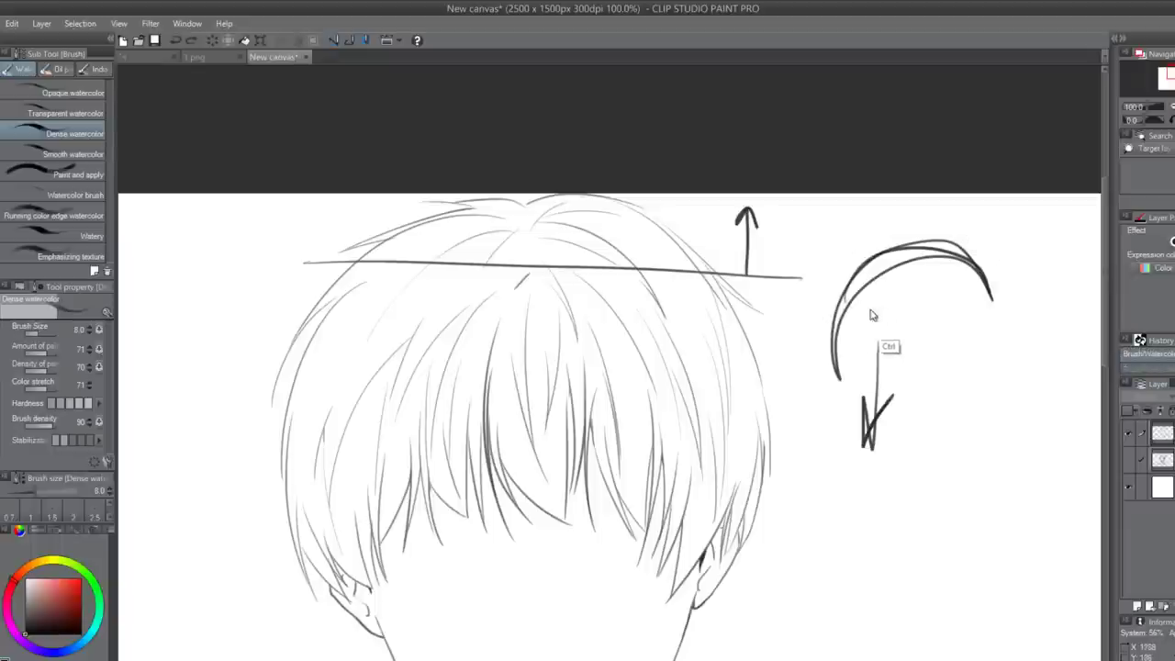
{"action": "key", "text": "ctrl+z"}
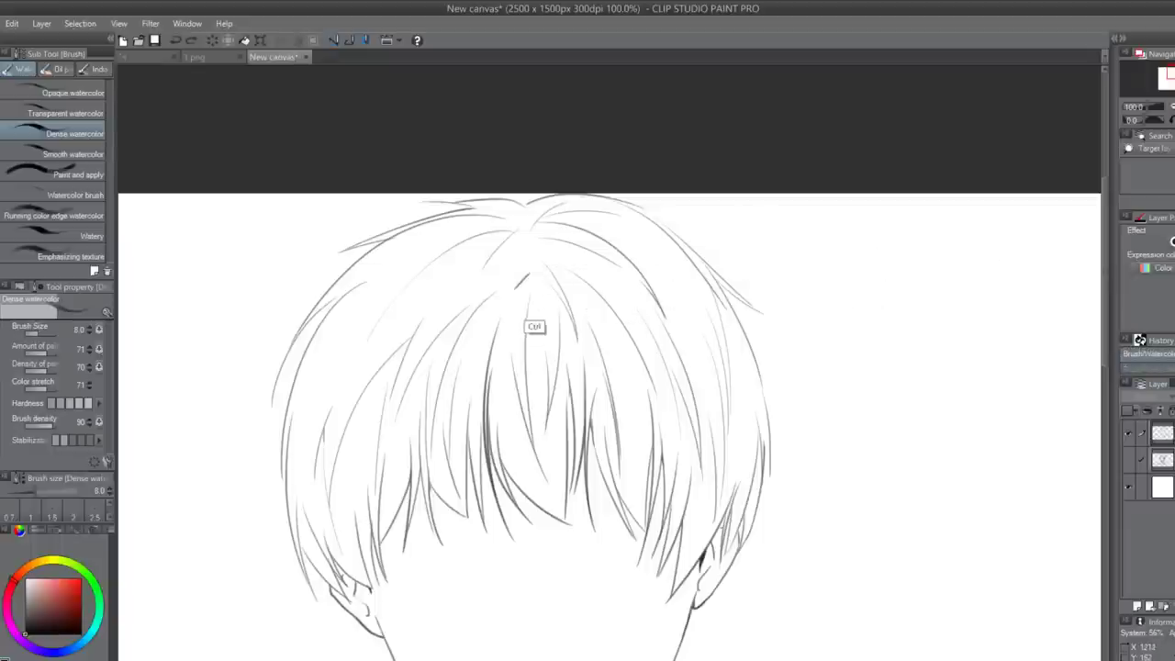
{"action": "key", "text": "super+space"}
{"action": "key", "text": "super"}
{"action": "key", "text": "super"}
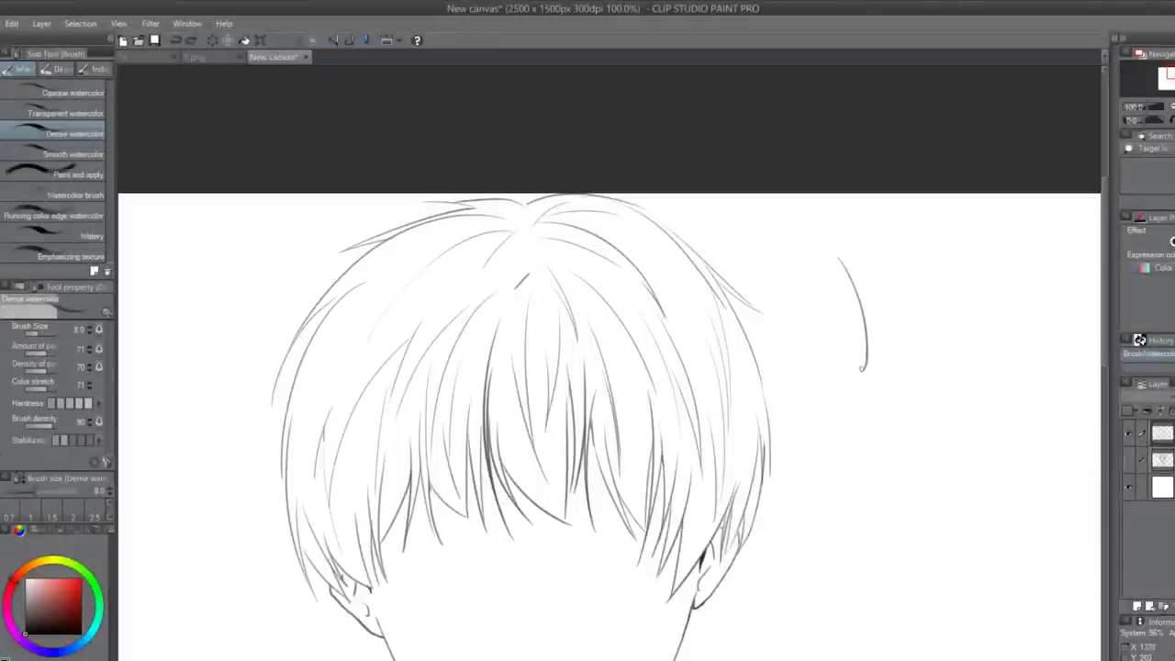
- Erase the jawline segment between the chin and the right side of the neck and re-ink it
{"action": "scroll", "coordinate": [826, 285], "scroll_direction": "down", "scroll_amount": 2, "text": "ctrl"}
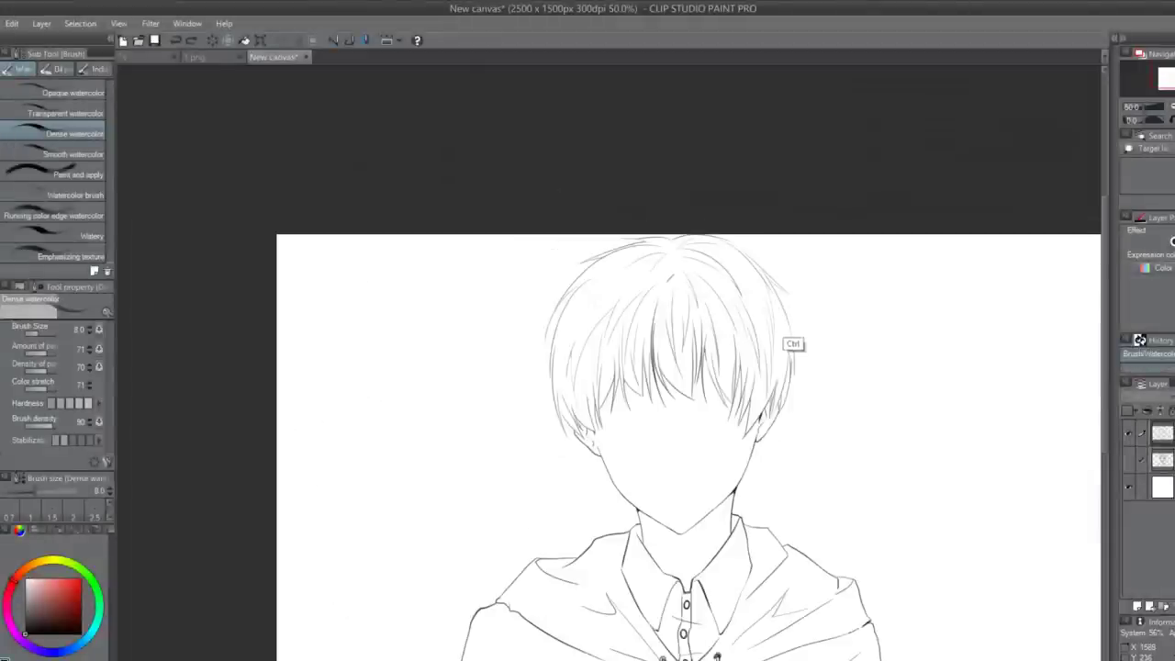
{"action": "scroll", "coordinate": [723, 585], "scroll_direction": "up", "scroll_amount": 4, "text": "ctrl"}
{"action": "key", "text": "e"}
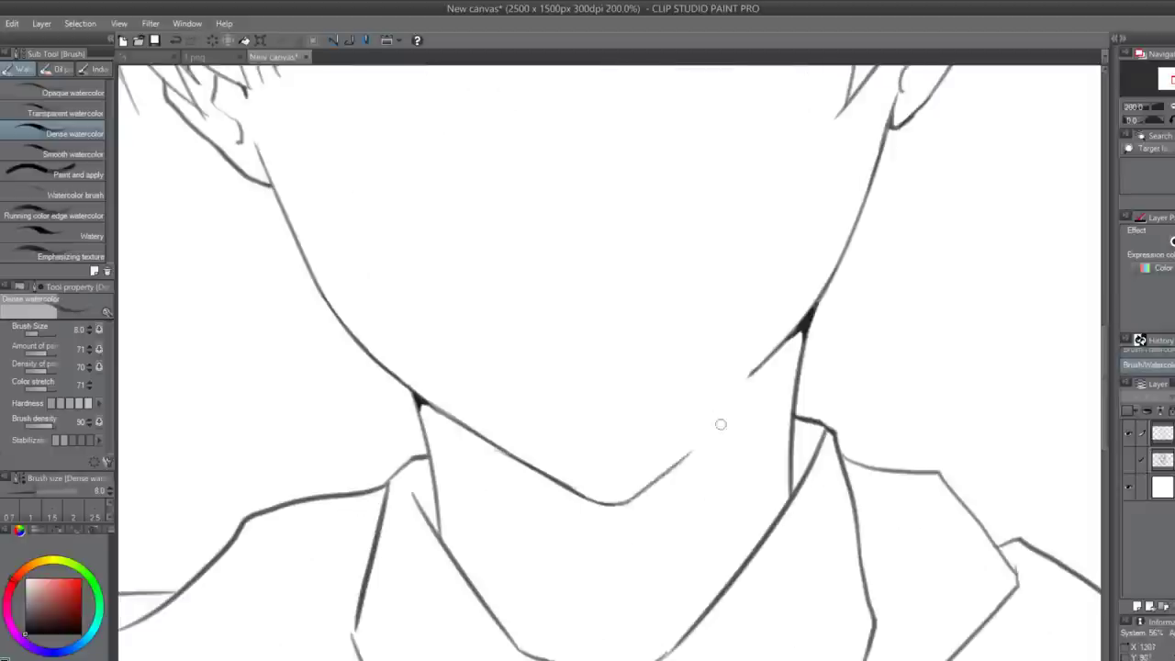
{"action": "key", "text": "b"}
{"action": "key", "text": "e"}
{"action": "key", "text": "b"}
{"action": "scroll", "coordinate": [704, 265], "scroll_direction": "down", "scroll_amount": 1, "text": "ctrl"}
- Ink the outline of an eye patch over the right-hand eye and its lower strap crossing the face to the opposite cheek
{"action": "mouse_move", "coordinate": [712, 241]}
{"action": "left_mouse_down"}
{"action": "mouse_move", "coordinate": [689, 255]}
{"action": "mouse_move", "coordinate": [677, 415]}
{"action": "left_mouse_up"}
{"action": "mouse_move", "coordinate": [691, 428]}
{"action": "left_mouse_down"}
{"action": "mouse_move", "coordinate": [815, 442]}
{"action": "mouse_move", "coordinate": [825, 488]}
{"action": "left_mouse_up"}
{"action": "mouse_move", "coordinate": [812, 453]}
{"action": "left_mouse_down"}
{"action": "mouse_move", "coordinate": [827, 483]}
{"action": "mouse_move", "coordinate": [839, 443]}
{"action": "left_mouse_up"}
{"action": "mouse_move", "coordinate": [403, 509]}
{"action": "left_mouse_down"}
{"action": "mouse_move", "coordinate": [669, 392]}
{"action": "mouse_move", "coordinate": [672, 403]}
{"action": "left_mouse_up"}
{"action": "left_click_drag", "start_coordinate": [602, 410], "coordinate": [674, 415]}
{"action": "scroll", "coordinate": [478, 475], "scroll_direction": "up", "scroll_amount": 1, "text": "ctrl"}
- Ink the eye patch's inner edge, corner folds and short strap end near the right ear
{"action": "left_click_drag", "start_coordinate": [486, 463], "coordinate": [549, 427]}
{"action": "left_click_drag", "start_coordinate": [643, 422], "coordinate": [560, 517]}
{"action": "mouse_move", "coordinate": [716, 446]}
{"action": "left_mouse_down"}
{"action": "mouse_move", "coordinate": [677, 483]}
{"action": "mouse_move", "coordinate": [691, 525]}
{"action": "left_mouse_up"}
{"action": "mouse_move", "coordinate": [643, 471]}
{"action": "left_mouse_down"}
{"action": "mouse_move", "coordinate": [668, 263]}
{"action": "mouse_move", "coordinate": [713, 307]}
{"action": "left_mouse_up"}
{"action": "left_click_drag", "start_coordinate": [672, 259], "coordinate": [706, 245]}
{"action": "left_click_drag", "start_coordinate": [707, 368], "coordinate": [601, 342]}
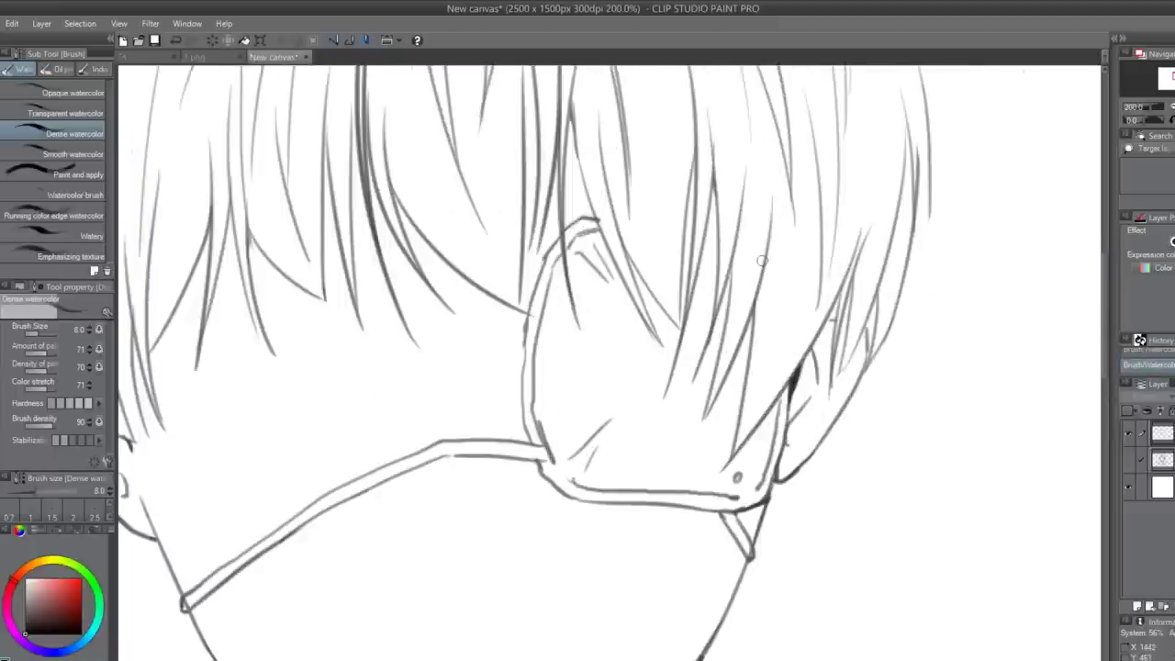
- Dot rows of small holes across the surface of the eye patch
{"action": "left_click", "coordinate": [723, 313]}
{"action": "scroll", "coordinate": [718, 375], "scroll_direction": "down", "scroll_amount": 2}
{"action": "scroll", "coordinate": [755, 339], "scroll_direction": "up", "scroll_amount": 2}
{"action": "left_click", "coordinate": [630, 402]}
{"action": "left_click", "coordinate": [632, 463]}
{"action": "left_click", "coordinate": [678, 466]}
{"action": "scroll", "coordinate": [630, 439], "scroll_direction": "down", "scroll_amount": 2}
{"action": "scroll", "coordinate": [626, 441], "scroll_direction": "up", "scroll_amount": 1}
{"action": "left_click", "coordinate": [605, 455]}
{"action": "left_click_drag", "start_coordinate": [653, 496], "coordinate": [701, 551]}
- Ink short segments of the eye patch's upper strap showing between the bangs
{"action": "left_click_drag", "start_coordinate": [481, 354], "coordinate": [443, 357]}
{"action": "left_click_drag", "start_coordinate": [479, 361], "coordinate": [423, 362]}
{"action": "left_click_drag", "start_coordinate": [367, 373], "coordinate": [329, 381]}
- Ink a short, gently curved mouth line on the lower face
{"action": "left_click_drag", "start_coordinate": [481, 634], "coordinate": [517, 348]}
{"action": "left_click_drag", "start_coordinate": [538, 432], "coordinate": [635, 435]}
{"action": "scroll", "coordinate": [667, 446], "scroll_direction": "down", "scroll_amount": 1}
{"action": "scroll", "coordinate": [660, 177], "scroll_direction": "up", "scroll_amount": 1}
- Try inking a curved eyebrow above each eye
{"action": "mouse_move", "coordinate": [654, 169]}
{"action": "left_mouse_down"}
{"action": "mouse_move", "coordinate": [739, 183]}
{"action": "mouse_move", "coordinate": [789, 211]}
{"action": "left_mouse_up"}
{"action": "scroll", "coordinate": [920, 253], "scroll_direction": "down", "scroll_amount": 1}
{"action": "scroll", "coordinate": [620, 184], "scroll_direction": "up", "scroll_amount": 1}
{"action": "left_click_drag", "start_coordinate": [616, 205], "coordinate": [479, 255]}
{"action": "scroll", "coordinate": [556, 364], "scroll_direction": "down", "scroll_amount": 2}
{"action": "scroll", "coordinate": [510, 496], "scroll_direction": "up", "scroll_amount": 1}
{"action": "key", "text": "m"}
{"action": "left_click_drag", "start_coordinate": [472, 419], "coordinate": [578, 483]}
{"action": "key", "text": "ctrl+t"}
{"action": "scroll", "coordinate": [657, 160], "scroll_direction": "down", "scroll_amount": 2}
{"action": "scroll", "coordinate": [655, 160], "scroll_direction": "up", "scroll_amount": 2}
{"action": "key", "text": "ctrl+z"}
{"action": "key", "text": "ctrl+z"}
{"action": "key", "text": "ctrl+z"}
- Reposition the selected lower-face lines with a transform and touch up the line work around them
{"action": "left_click_drag", "start_coordinate": [538, 428], "coordinate": [626, 478]}
{"action": "key", "text": "ctrl+t"}
{"action": "left_click_drag", "start_coordinate": [913, 365], "coordinate": [919, 381]}
{"action": "key", "text": "Return"}
{"action": "key", "text": "ctrl+d"}
{"action": "key", "text": "b"}
{"action": "scroll", "coordinate": [616, 493], "scroll_direction": "up", "scroll_amount": 2}
{"action": "left_click_drag", "start_coordinate": [481, 481], "coordinate": [625, 560]}
{"action": "scroll", "coordinate": [625, 565], "scroll_direction": "down", "scroll_amount": 2}
- Create a new layer and ink a thick curved eyebrow above each eye across the bangs
{"action": "key", "text": "ctrl+shift+n"}
{"action": "left_click_drag", "start_coordinate": [676, 195], "coordinate": [819, 247]}
{"action": "left_click_drag", "start_coordinate": [491, 212], "coordinate": [372, 288]}
{"action": "scroll", "coordinate": [484, 349], "scroll_direction": "down", "scroll_amount": 2}
{"action": "scroll", "coordinate": [498, 450], "scroll_direction": "up", "scroll_amount": 1}
- Ink a small hooked nose mark below the eye patch strap
{"action": "left_click_drag", "start_coordinate": [561, 404], "coordinate": [558, 416]}
{"action": "scroll", "coordinate": [560, 506], "scroll_direction": "down", "scroll_amount": 1}
{"action": "scroll", "coordinate": [505, 331], "scroll_direction": "up", "scroll_amount": 2}
- Ink the uncovered eye's dark upper lash line, both sides of the iris and its lower curve
{"action": "scroll", "coordinate": [418, 339], "scroll_direction": "down", "scroll_amount": 1}
{"action": "scroll", "coordinate": [445, 395], "scroll_direction": "up", "scroll_amount": 1}
{"action": "scroll", "coordinate": [445, 395], "scroll_direction": "up", "scroll_amount": 1}
{"action": "left_click_drag", "start_coordinate": [484, 303], "coordinate": [490, 333]}
{"action": "left_click_drag", "start_coordinate": [395, 294], "coordinate": [383, 338]}
{"action": "key", "text": "ctrl+z"}
{"action": "left_click_drag", "start_coordinate": [395, 294], "coordinate": [384, 341]}
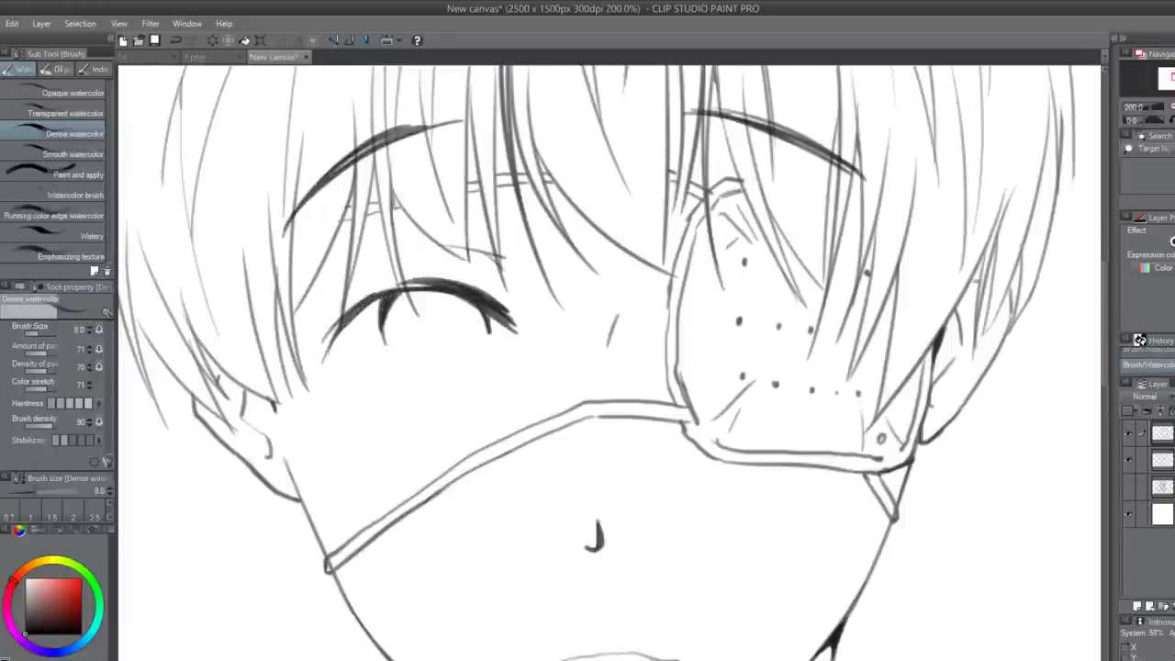
{"action": "left_click_drag", "start_coordinate": [417, 379], "coordinate": [477, 373]}
- Erase the existing mouth line and adjust the facial line work with a transform
{"action": "scroll", "coordinate": [524, 404], "scroll_direction": "down", "scroll_amount": 4}
{"action": "scroll", "coordinate": [573, 441], "scroll_direction": "up", "scroll_amount": 3}
{"action": "mouse_move", "coordinate": [446, 498]}
{"action": "left_mouse_down"}
{"action": "mouse_move", "coordinate": [542, 500]}
{"action": "mouse_move", "coordinate": [452, 497]}
{"action": "left_mouse_up"}
{"action": "key", "text": "e"}
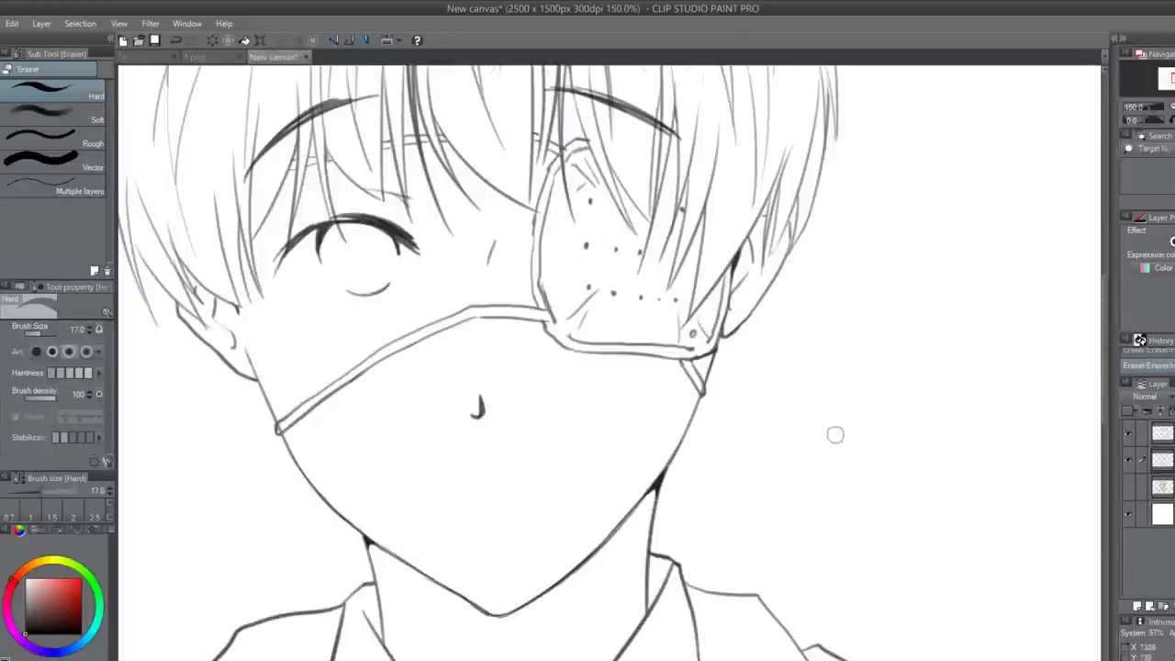
{"action": "left_click_drag", "start_coordinate": [530, 381], "coordinate": [590, 431]}
{"action": "key", "text": "ctrl+t"}
{"action": "key", "text": "Return"}
- Ink a new mouth below the nose and add a short crease beneath the uncovered eye
{"action": "key", "text": "b"}
{"action": "scroll", "coordinate": [603, 442], "scroll_direction": "up", "scroll_amount": 1}
{"action": "left_click_drag", "start_coordinate": [519, 475], "coordinate": [585, 478]}
{"action": "scroll", "coordinate": [627, 551], "scroll_direction": "down", "scroll_amount": 1}
{"action": "scroll", "coordinate": [491, 375], "scroll_direction": "up", "scroll_amount": 2}
{"action": "left_click_drag", "start_coordinate": [504, 385], "coordinate": [465, 387]}
{"action": "scroll", "coordinate": [581, 385], "scroll_direction": "down", "scroll_amount": 3}
{"action": "scroll", "coordinate": [708, 412], "scroll_direction": "up", "scroll_amount": 2}
- Ink thin hair strands hanging behind both ears and clean up stray line ends with the eraser
{"action": "left_click_drag", "start_coordinate": [707, 395], "coordinate": [682, 537]}
{"action": "left_click_drag", "start_coordinate": [688, 459], "coordinate": [663, 551]}
{"action": "left_click_drag", "start_coordinate": [704, 395], "coordinate": [689, 507]}
{"action": "left_click_drag", "start_coordinate": [280, 489], "coordinate": [301, 542]}
{"action": "scroll", "coordinate": [495, 376], "scroll_direction": "down", "scroll_amount": 2}
{"action": "scroll", "coordinate": [391, 413], "scroll_direction": "up", "scroll_amount": 2}
{"action": "left_click_drag", "start_coordinate": [426, 357], "coordinate": [421, 403]}
{"action": "left_click_drag", "start_coordinate": [876, 395], "coordinate": [586, 435]}
{"action": "key", "text": "e"}
{"action": "mouse_move", "coordinate": [587, 446]}
{"action": "left_mouse_down"}
{"action": "mouse_move", "coordinate": [586, 435]}
{"action": "mouse_move", "coordinate": [575, 472]}
{"action": "left_mouse_up"}
{"action": "key", "text": "b"}
- Merge the facial features layer into the line art and rotate the whole drawing by 1 degree
{"action": "scroll", "coordinate": [593, 459], "scroll_direction": "down", "scroll_amount": 2}
{"action": "scroll", "coordinate": [580, 446], "scroll_direction": "down", "scroll_amount": 1}
{"action": "left_click", "coordinate": [1173, 121]}
{"action": "left_click", "coordinate": [1172, 120]}
{"action": "scroll", "coordinate": [827, 301], "scroll_direction": "up", "scroll_amount": 1}
{"action": "left_click", "coordinate": [1172, 606]}
{"action": "scroll", "coordinate": [734, 313], "scroll_direction": "down", "scroll_amount": 1}
{"action": "key", "text": "ctrl+t"}
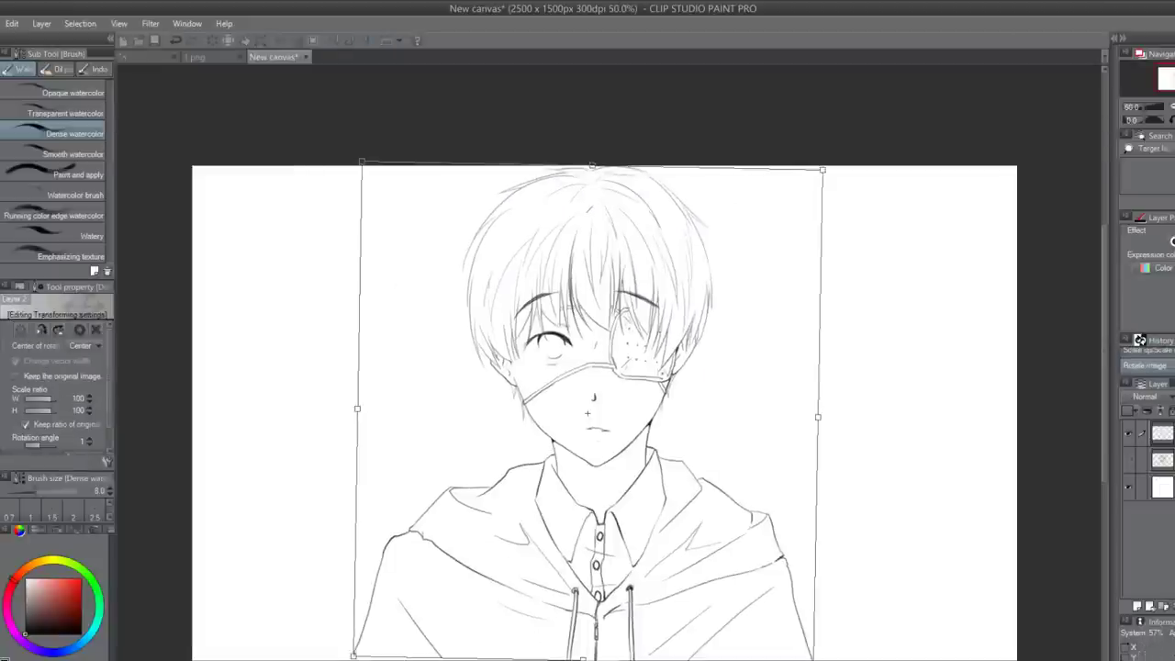
- Select the whole head and adjust its placement and tilt with a transform
{"action": "key", "text": "m"}
{"action": "left_click_drag", "start_coordinate": [452, 165], "coordinate": [711, 469]}
{"action": "key", "text": "ctrl+t"}
{"action": "left_click_drag", "start_coordinate": [784, 409], "coordinate": [758, 449]}
{"action": "key", "text": "Return"}
{"action": "key", "text": "ctrl+d"}
- Erase part of the left hair outline and ink outward-flicking strand tips on both sides of the head
{"action": "scroll", "coordinate": [680, 473], "scroll_direction": "up", "scroll_amount": 3}
{"action": "key", "text": "e"}
{"action": "mouse_move", "coordinate": [362, 458]}
{"action": "left_mouse_down"}
{"action": "mouse_move", "coordinate": [357, 419]}
{"action": "mouse_move", "coordinate": [402, 382]}
{"action": "left_mouse_up"}
{"action": "scroll", "coordinate": [331, 431], "scroll_direction": "up", "scroll_amount": 1}
{"action": "key", "text": "b"}
{"action": "left_click_drag", "start_coordinate": [911, 422], "coordinate": [955, 445]}
- Examine the inked head and shoulders at several magnifications, checking the hair, eye and eye patch lines
{"action": "scroll", "coordinate": [587, 367], "scroll_direction": "down", "scroll_amount": 2}
{"action": "scroll", "coordinate": [357, 342], "scroll_direction": "down", "scroll_amount": 2}
{"action": "scroll", "coordinate": [485, 358], "scroll_direction": "up", "scroll_amount": 2}
{"action": "scroll", "coordinate": [572, 192], "scroll_direction": "down", "scroll_amount": 1}
{"action": "scroll", "coordinate": [580, 196], "scroll_direction": "down", "scroll_amount": 1}
{"action": "scroll", "coordinate": [445, 444], "scroll_direction": "up", "scroll_amount": 1}
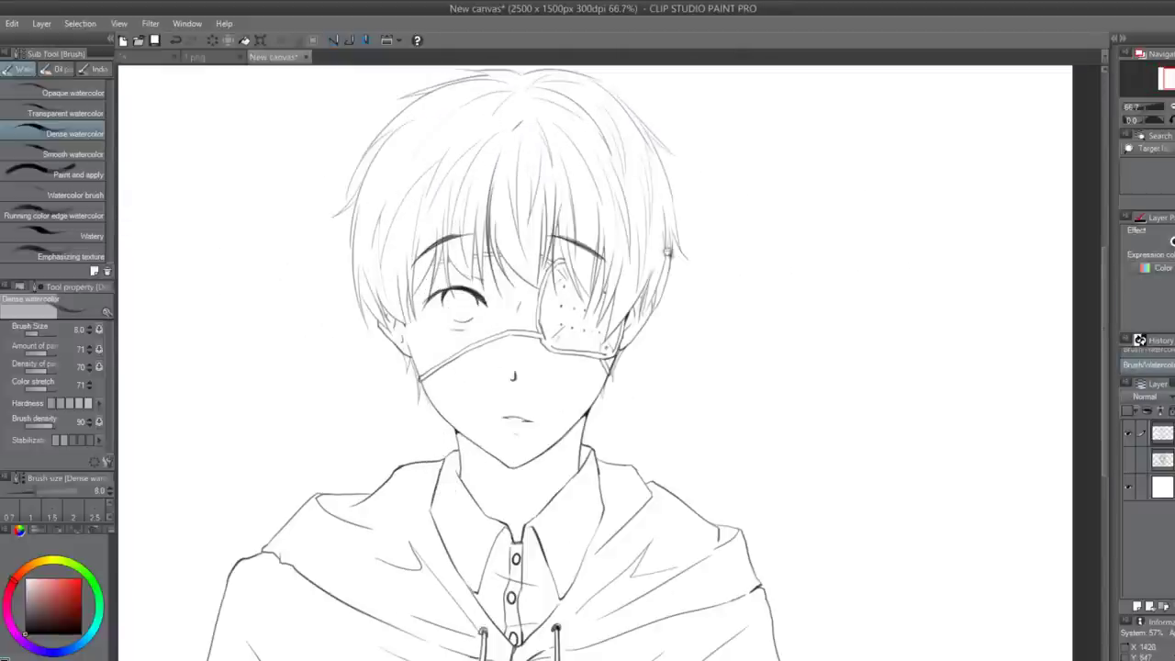
{"action": "scroll", "coordinate": [579, 183], "scroll_direction": "down", "scroll_amount": 1}
{"action": "scroll", "coordinate": [551, 113], "scroll_direction": "up", "scroll_amount": 1}
{"action": "scroll", "coordinate": [698, 500], "scroll_direction": "up", "scroll_amount": 1}
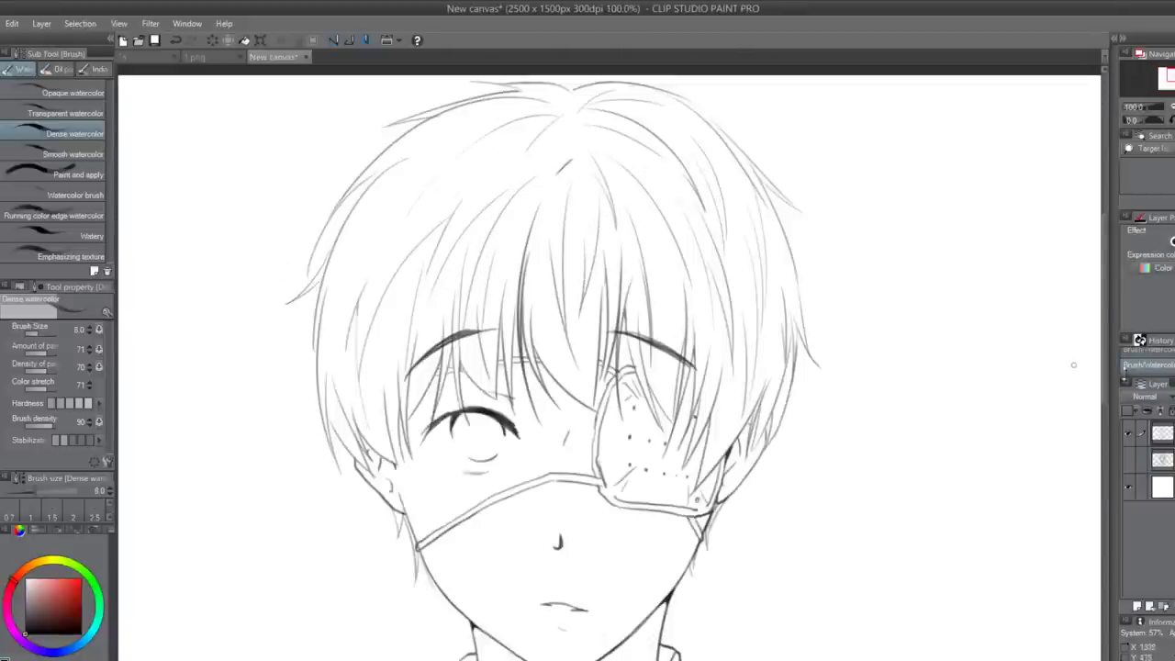
{"action": "left_click_drag", "start_coordinate": [1107, 378], "coordinate": [1105, 356]}
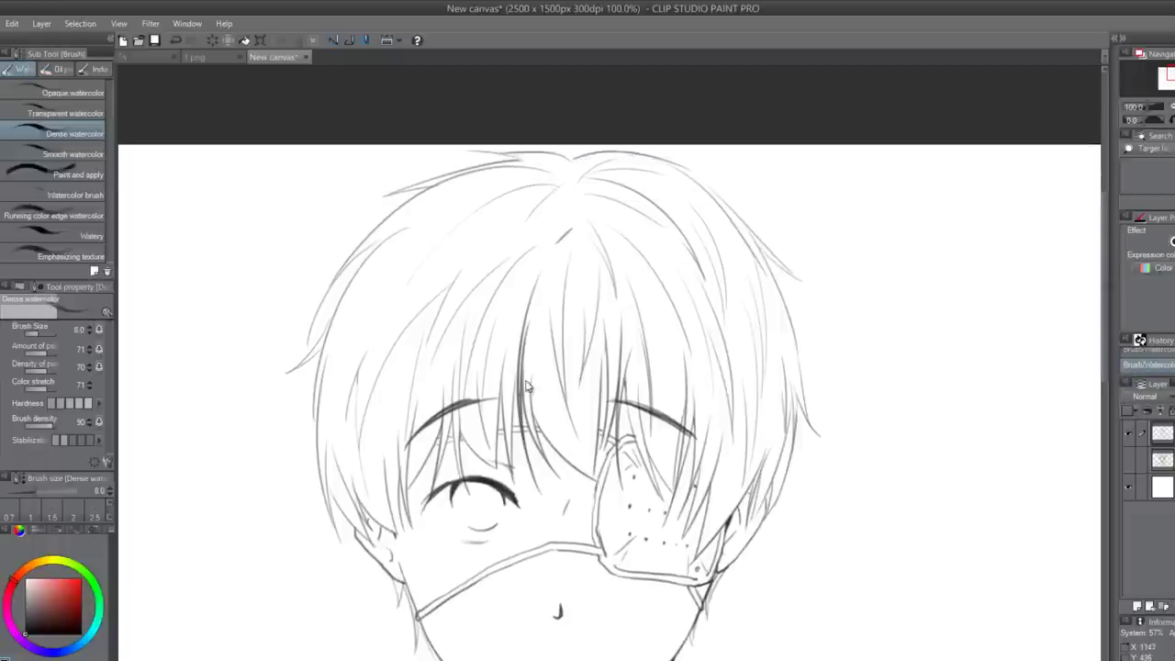
{"action": "left_click_drag", "start_coordinate": [528, 386], "coordinate": [536, 389]}
{"action": "scroll", "coordinate": [511, 433], "scroll_direction": "up", "scroll_amount": 1}
{"action": "scroll", "coordinate": [696, 520], "scroll_direction": "down", "scroll_amount": 1}
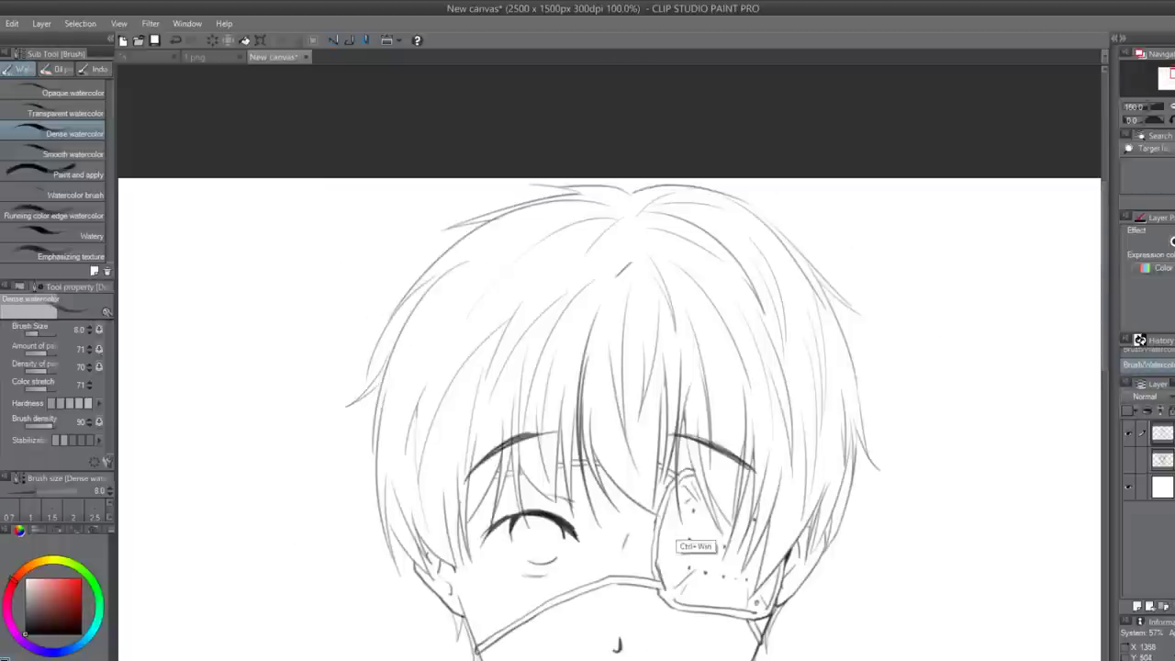
{"action": "scroll", "coordinate": [615, 477], "scroll_direction": "up", "scroll_amount": 1}
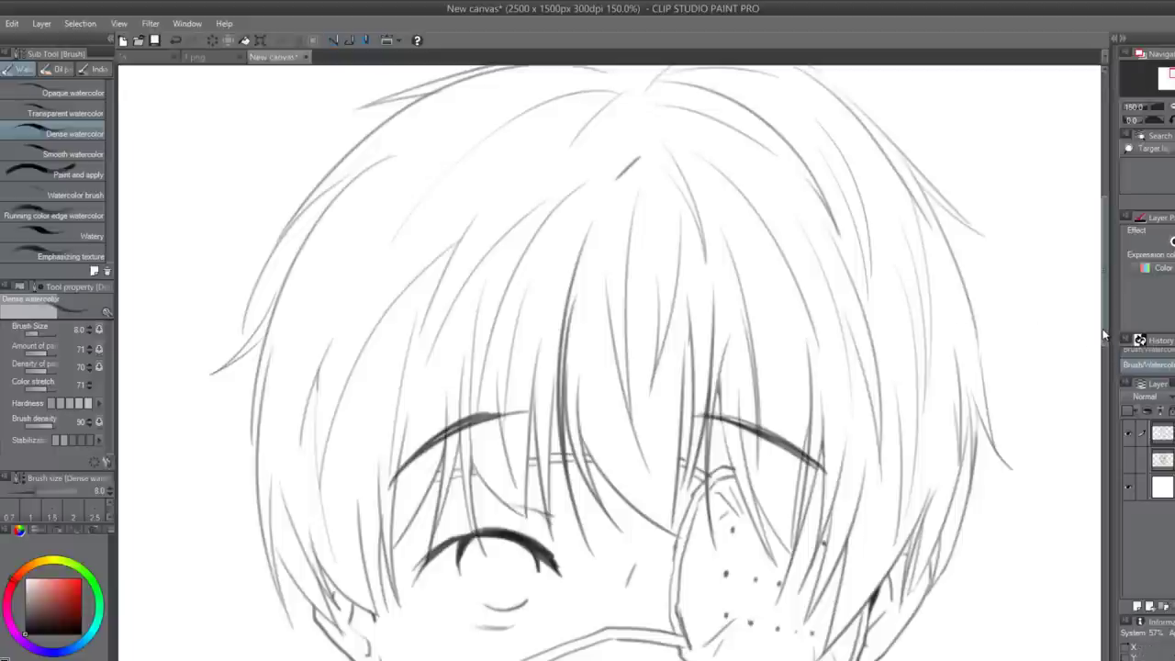
{"action": "scroll", "coordinate": [1103, 300], "scroll_direction": "up", "scroll_amount": 2}
{"action": "scroll", "coordinate": [1103, 300], "scroll_direction": "down", "scroll_amount": 3}
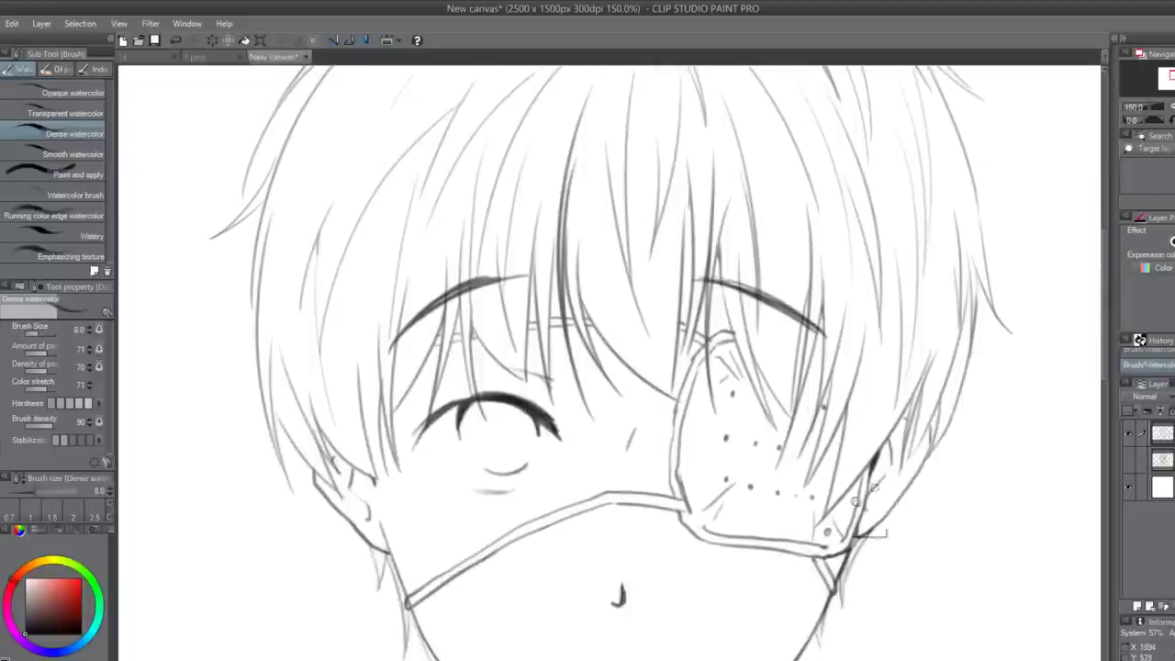